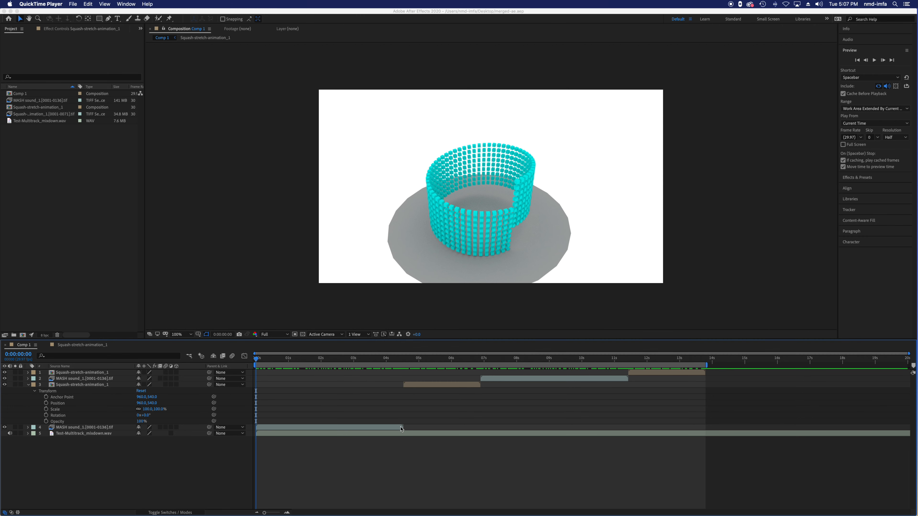
left_click(427, 388)
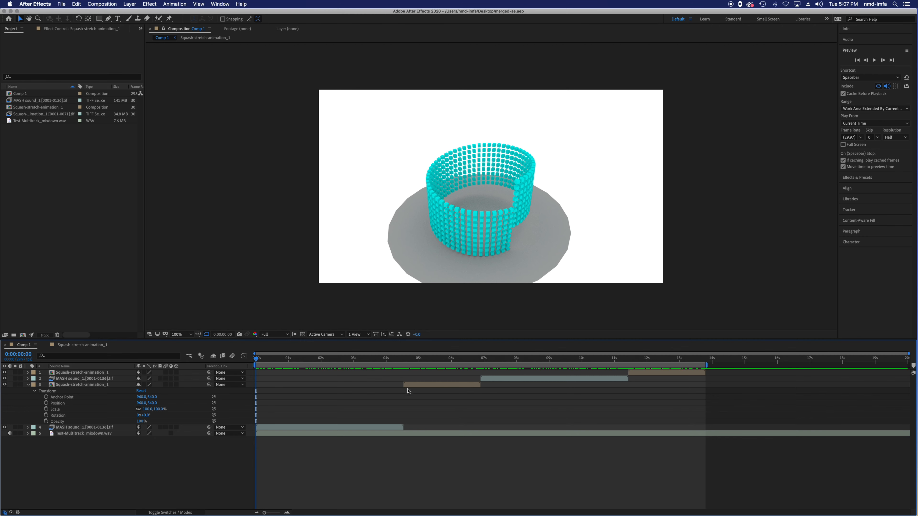
left_click_drag(453, 387, 481, 380)
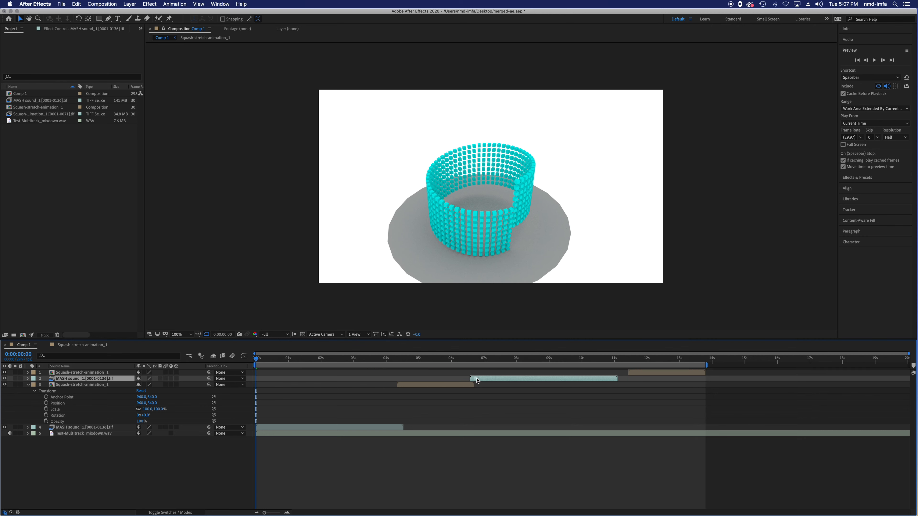
key("super+z")
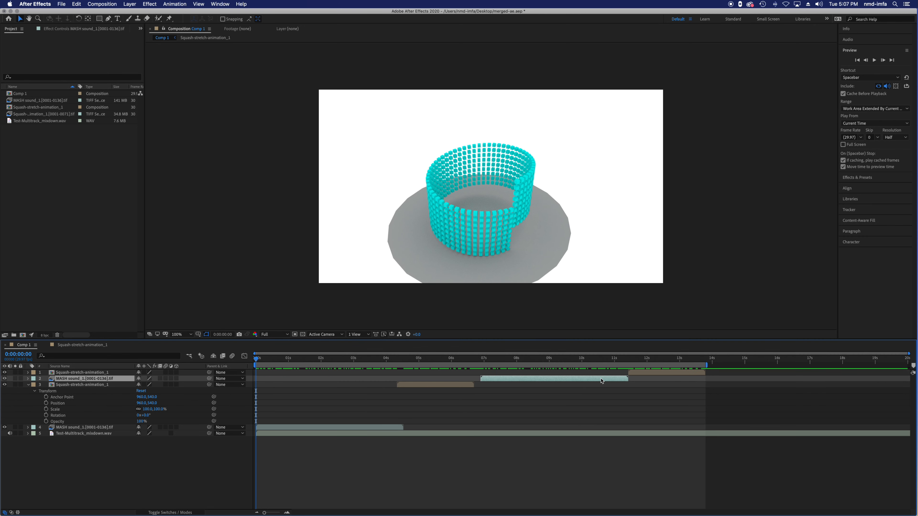
key("super+z")
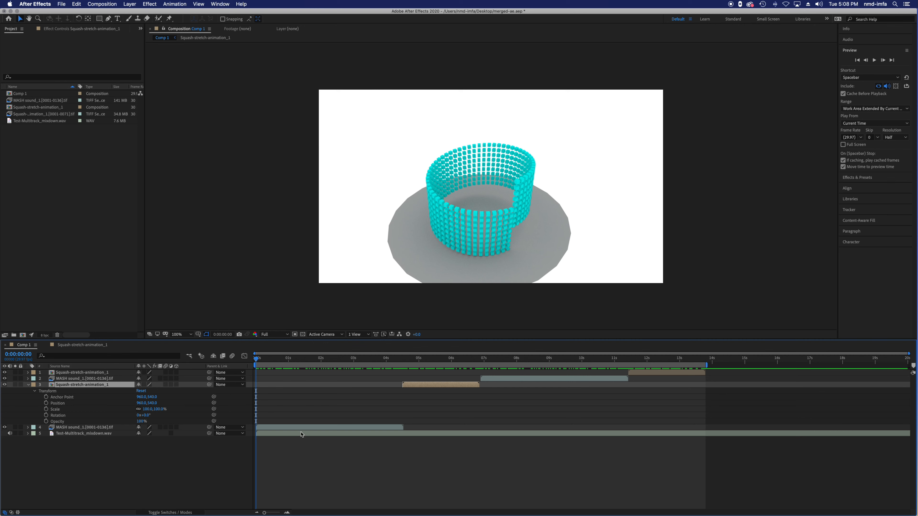
Shift the layer 3 squash-stretch clip a few frames earlier so it overlaps the end of the opening MASH clip.
left_click(364, 427)
left_click_drag(376, 361, 409, 403)
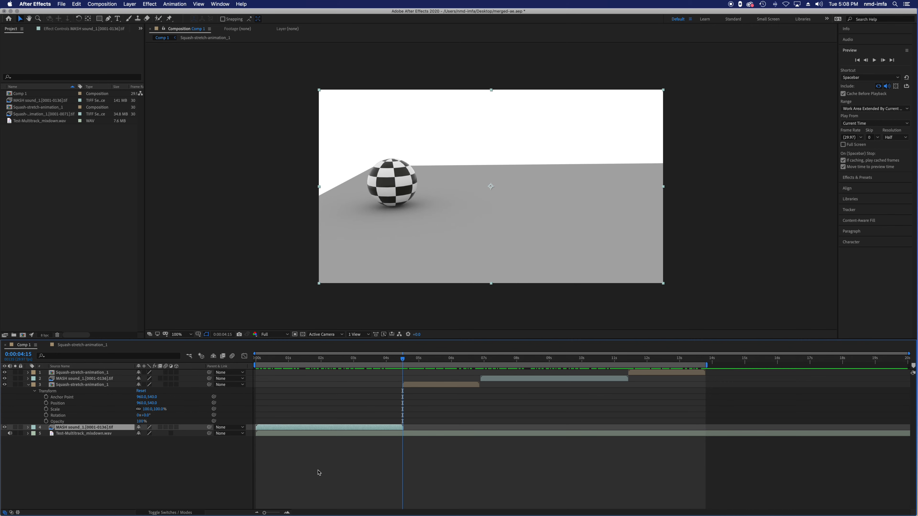
left_click_drag(277, 511, 279, 513)
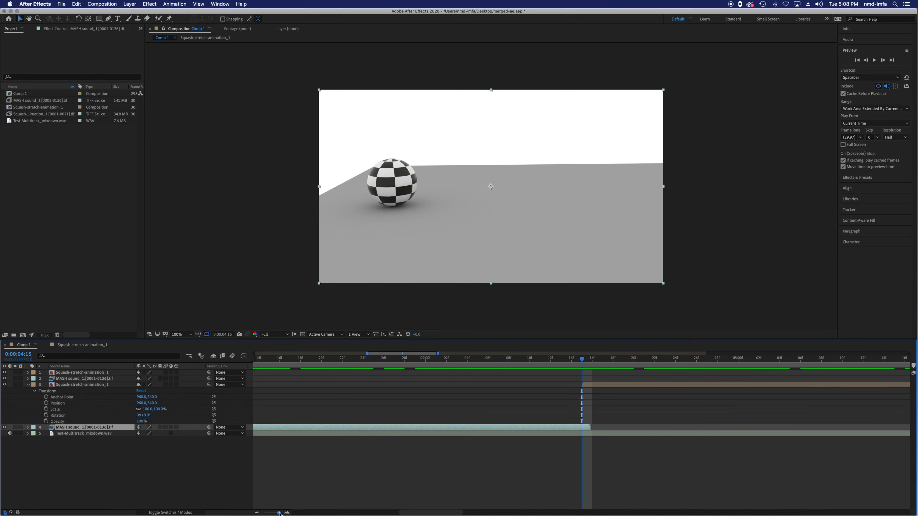
mouse_move(583, 363)
left_mouse_down()
mouse_move(593, 362)
mouse_move(583, 367)
left_mouse_up()
left_click_drag(583, 364, 579, 389)
left_click(612, 394)
left_click_drag(280, 514, 278, 513)
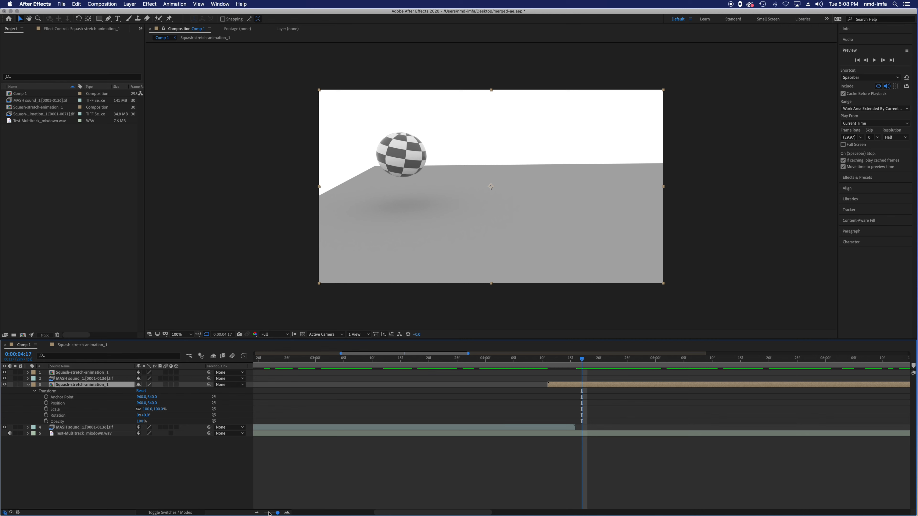
left_click_drag(277, 513, 277, 513)
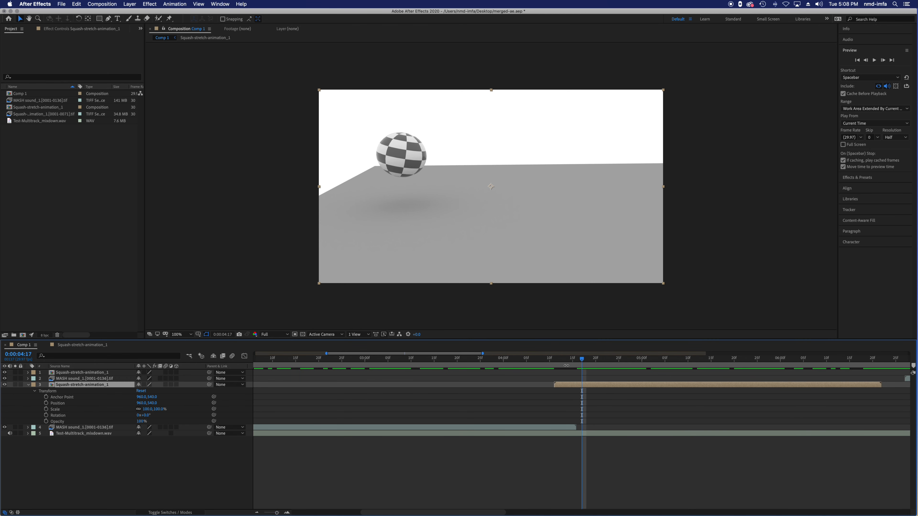
mouse_move(562, 364)
left_mouse_down()
mouse_move(533, 368)
mouse_move(574, 370)
left_mouse_up()
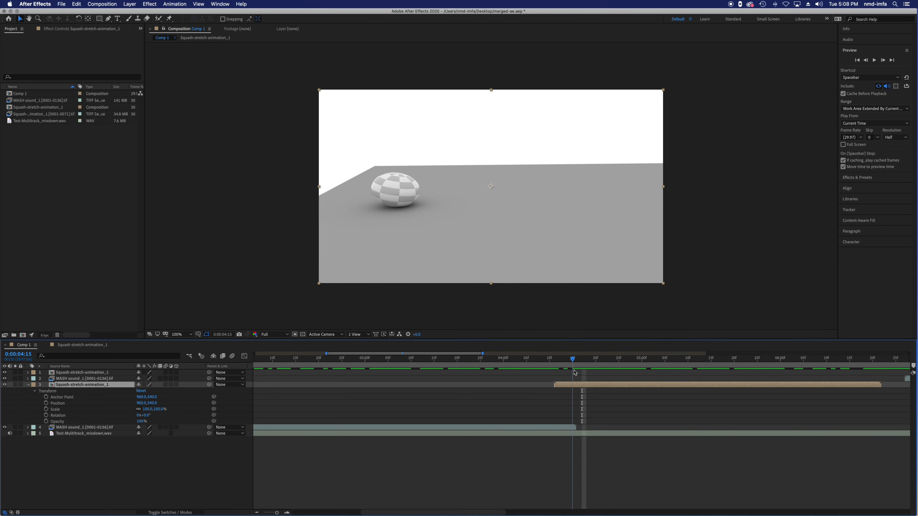
Move the layer 3 squash-stretch clip to start at 0:00:03:15, overlapping the opening MASH clip by about one second.
left_click_drag(571, 374, 434, 397)
left_click_drag(283, 513, 262, 514)
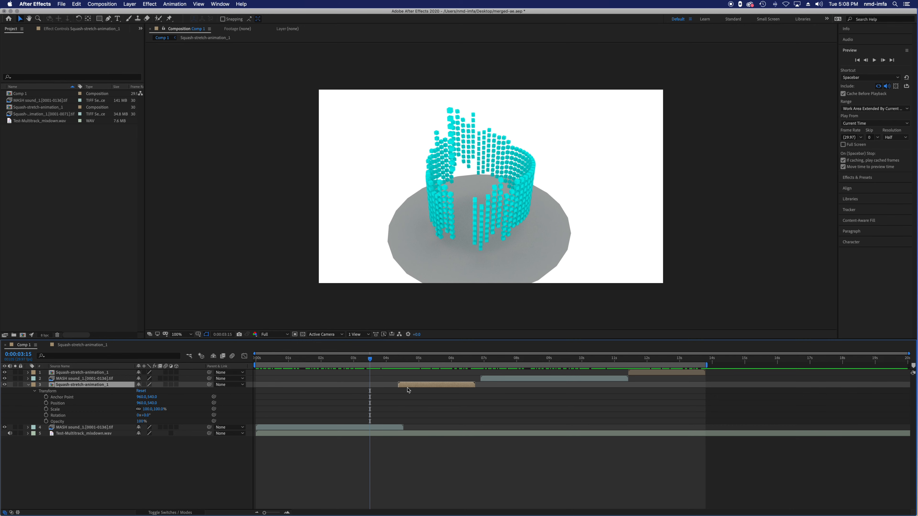
left_click_drag(410, 389, 382, 388)
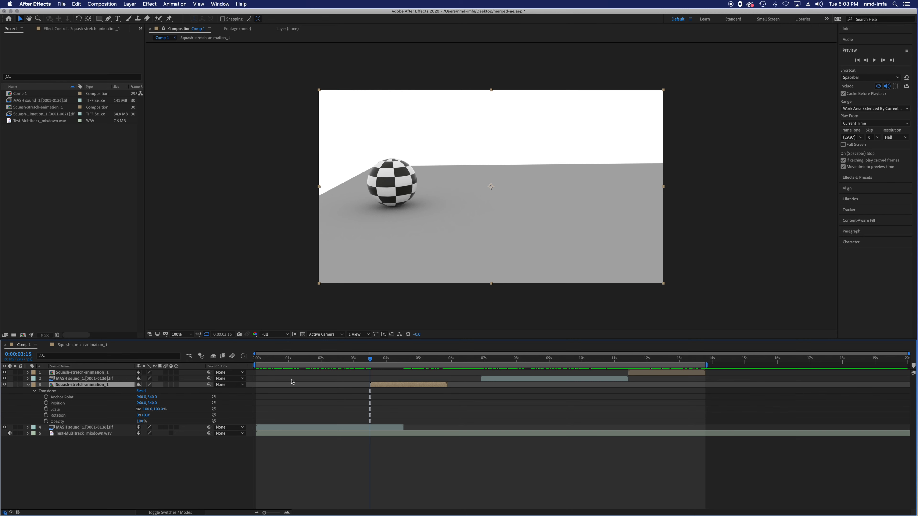
Enable Opacity keyframing on the layer 3 squash-stretch clip and move its 100% keyframe to the end of the opening MASH clip.
left_click(142, 421)
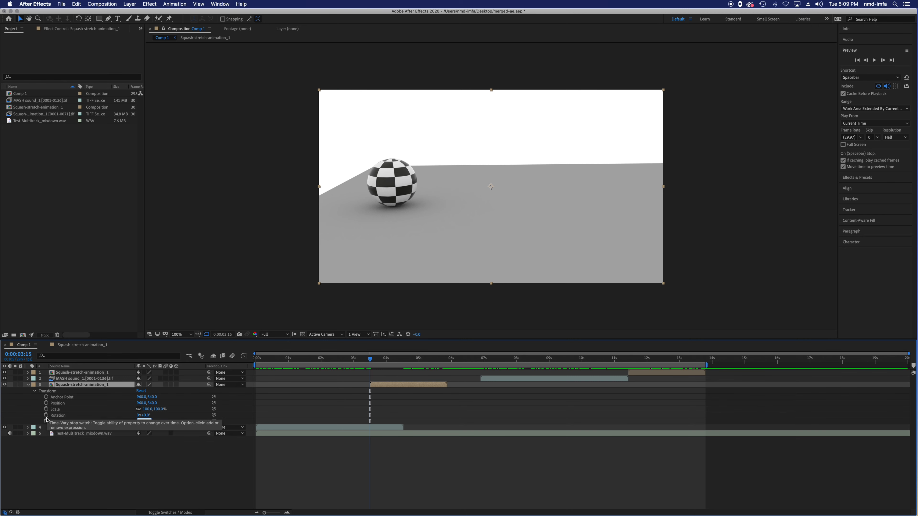
left_click(35, 390)
left_click(29, 384)
left_click(28, 385)
left_click(35, 391)
left_click(46, 421)
left_click_drag(370, 421, 404, 421)
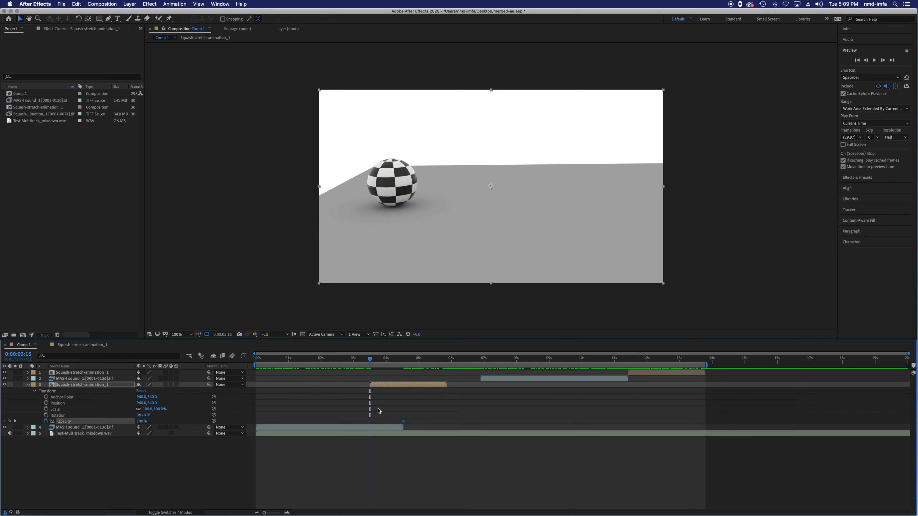
Set layer 3's opacity to 0% at 0:00:03:15 and align its 100% keyframe to 0:00:04:15.
left_click(142, 421)
type("0")
key("Return")
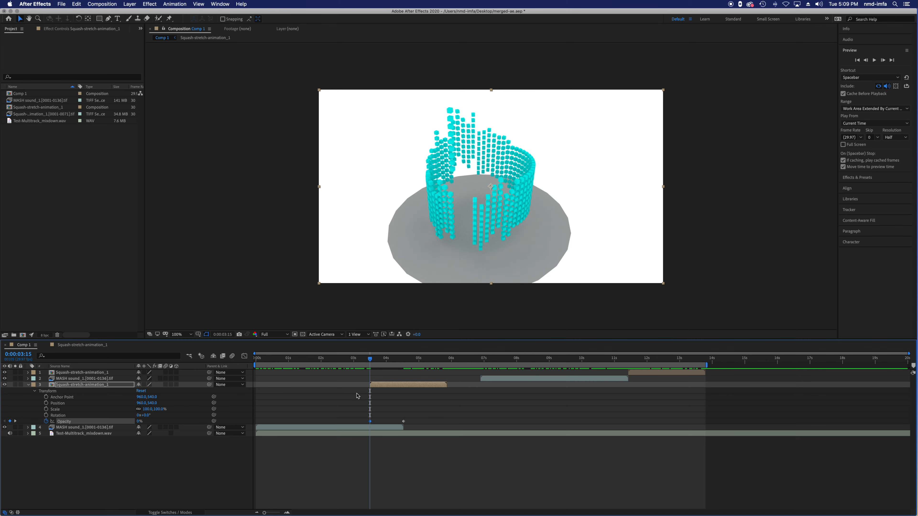
left_click_drag(369, 364, 403, 370)
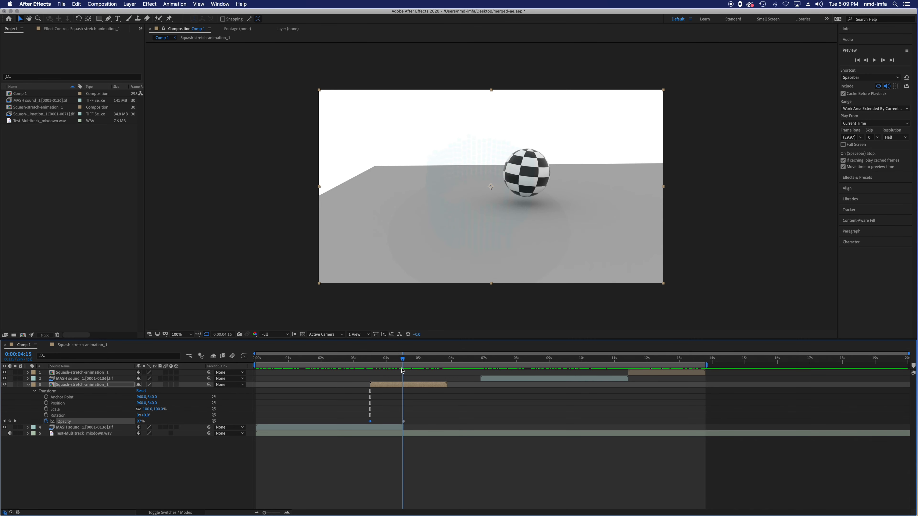
left_click_drag(404, 422, 402, 422)
Copy both opacity keyframes of the layer 3 squash-stretch clip.
left_click_drag(409, 415, 366, 422)
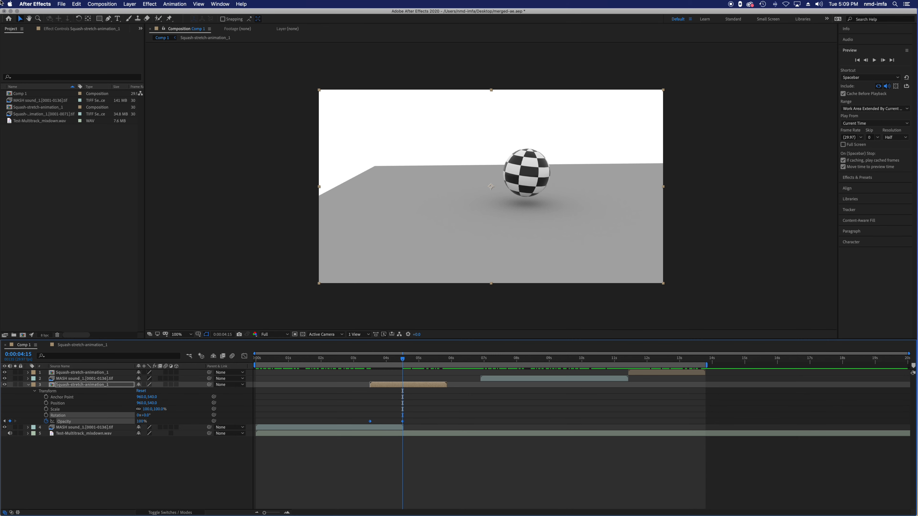
left_click(74, 3)
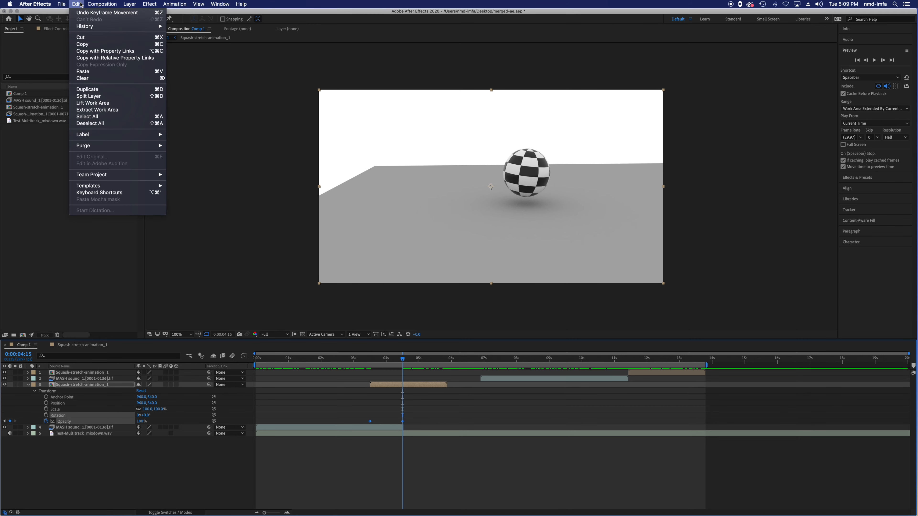
left_click(91, 44)
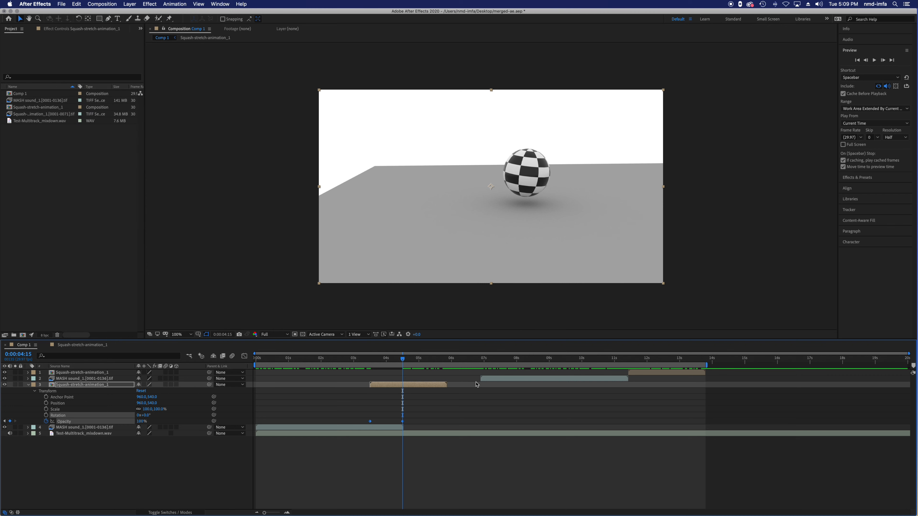
Move the layer 2 MASH clip to start at 0:00:04:25 and paste the copied opacity keyframes onto it.
left_click(501, 380)
left_click_drag(501, 380, 413, 364)
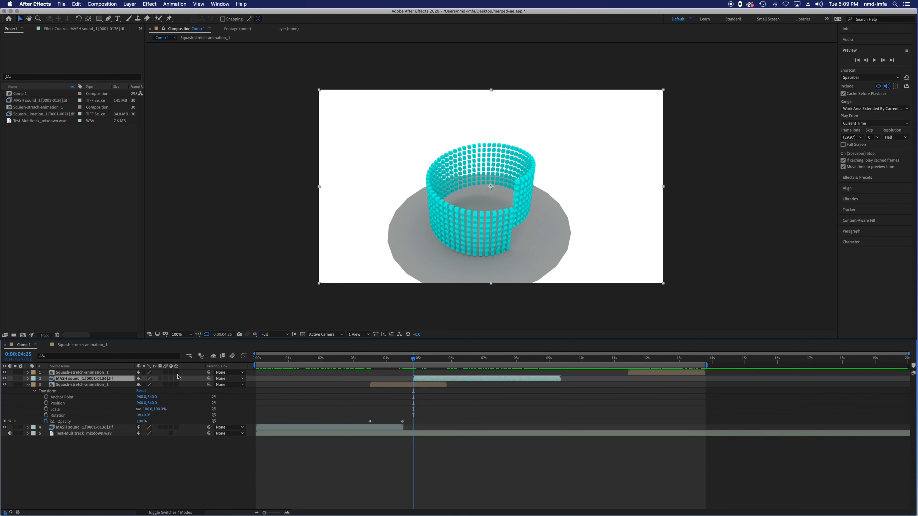
left_click(28, 378)
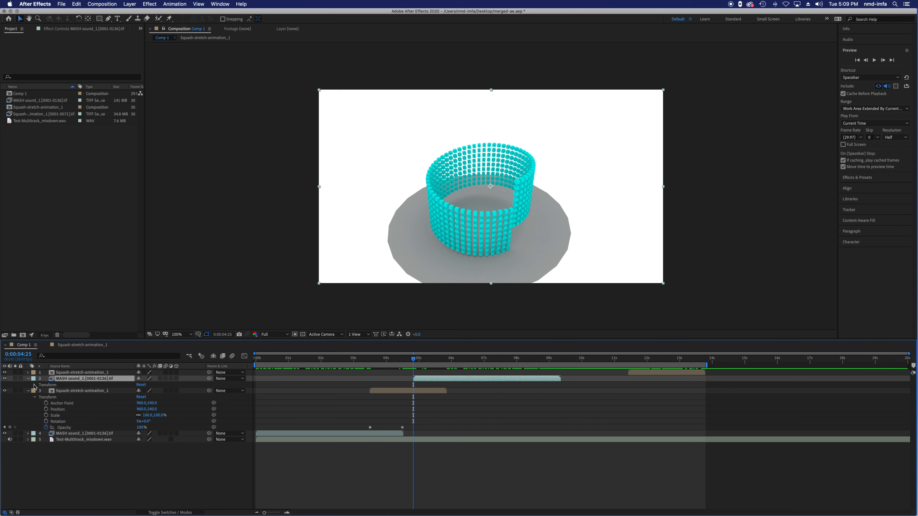
left_click(35, 385)
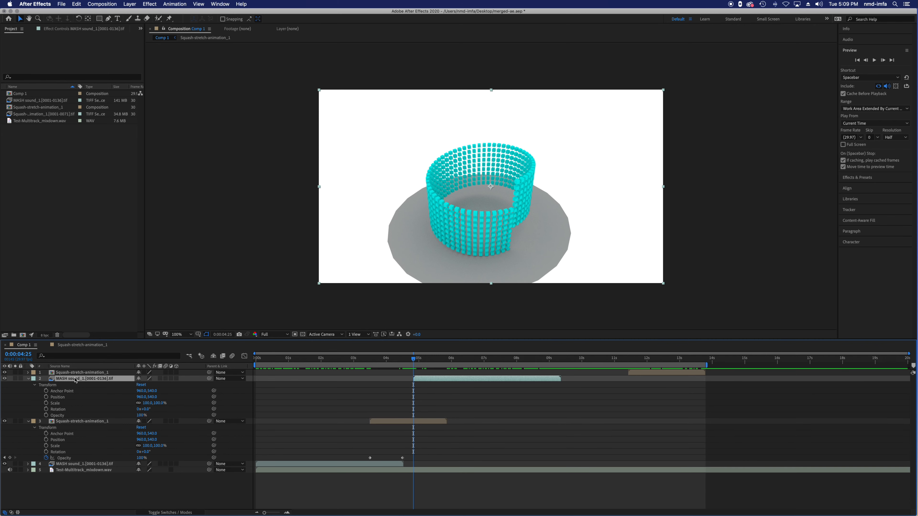
key("super+v")
Move the layer 1 squash-stretch clip to start at 0:00:08:09 and paste the opacity fade keyframes onto it.
left_click_drag(415, 361, 530, 384)
left_click_drag(652, 374, 549, 382)
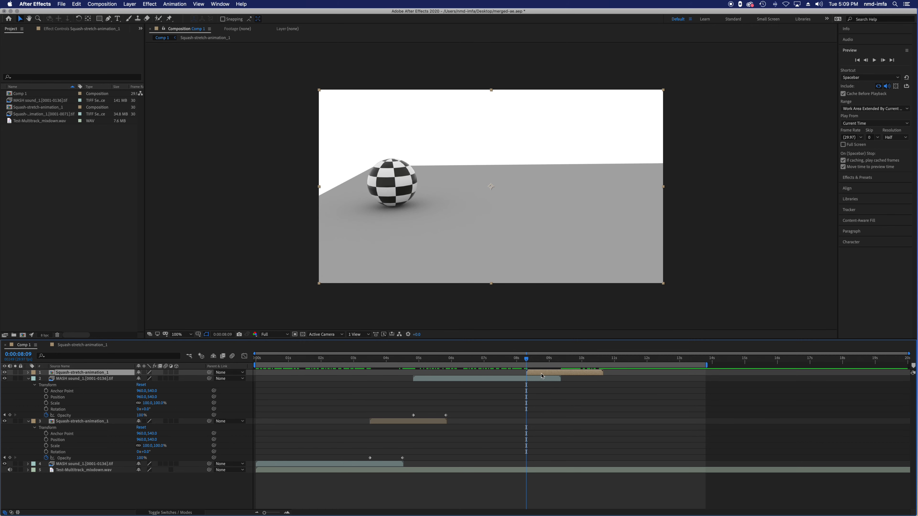
key("super+v")
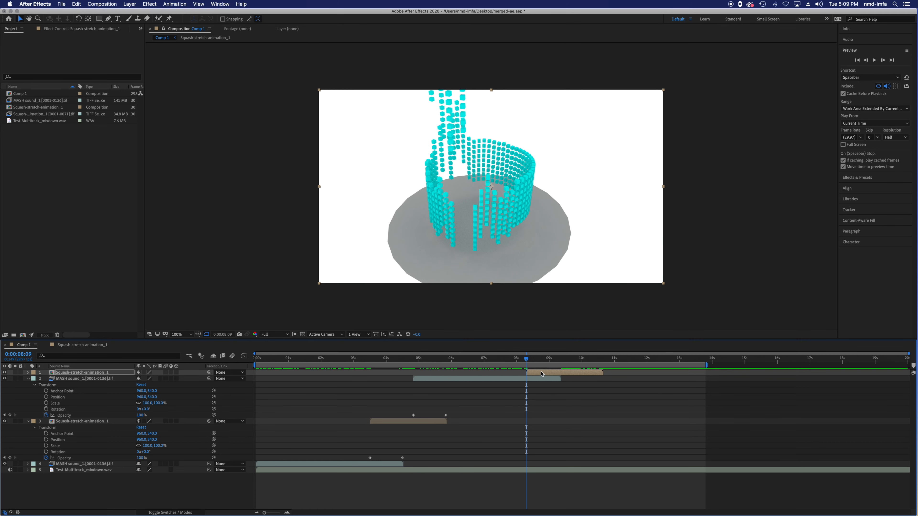
left_click(29, 372)
left_click(35, 380)
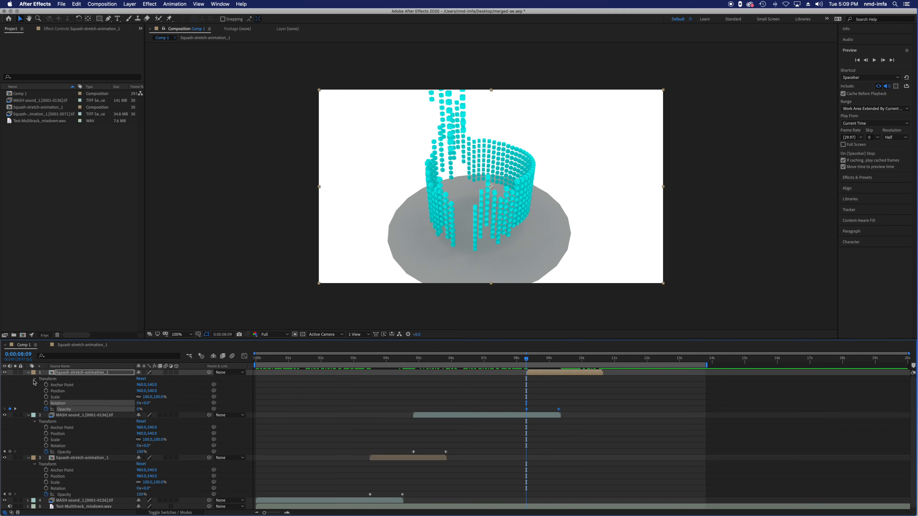
Paste a copy of the opening MASH clip above all other layers and move it to start at 0:00:09:22.
left_click_drag(563, 364, 589, 386)
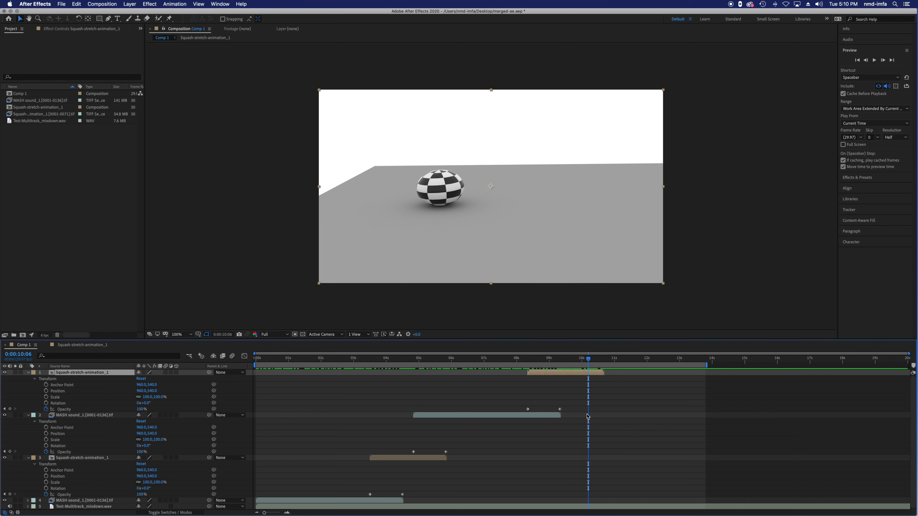
left_click(371, 503)
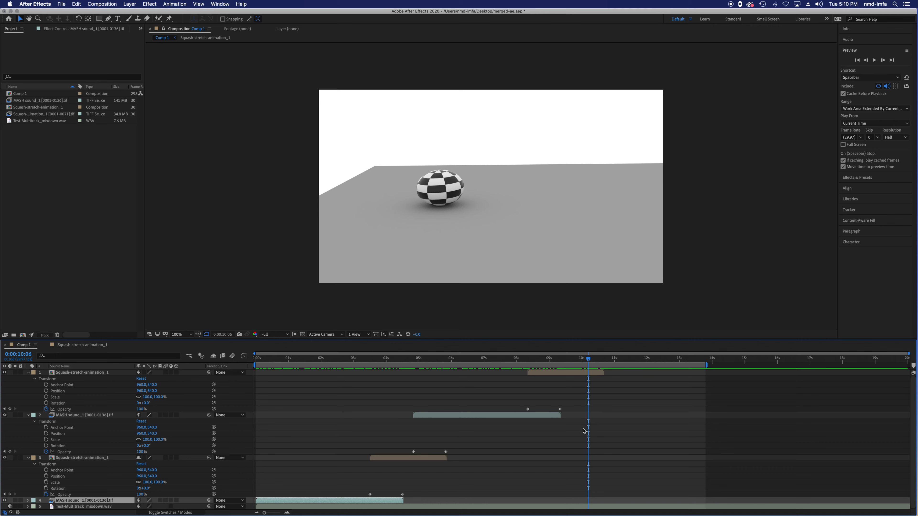
left_click(590, 375)
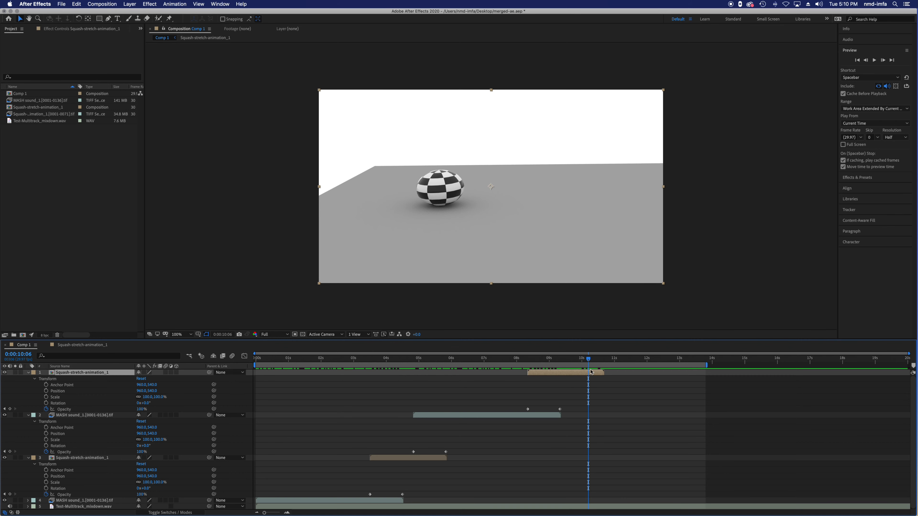
key("super+v")
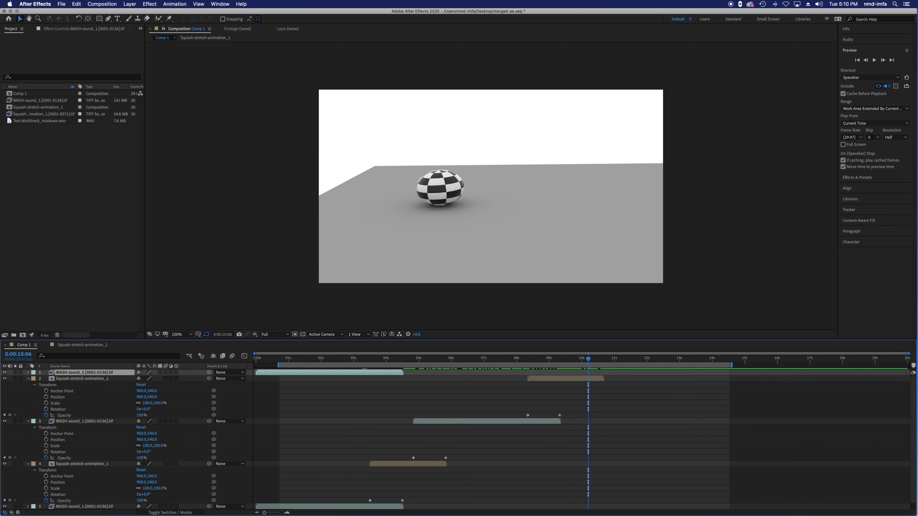
key("]")
left_click_drag(555, 379, 656, 377)
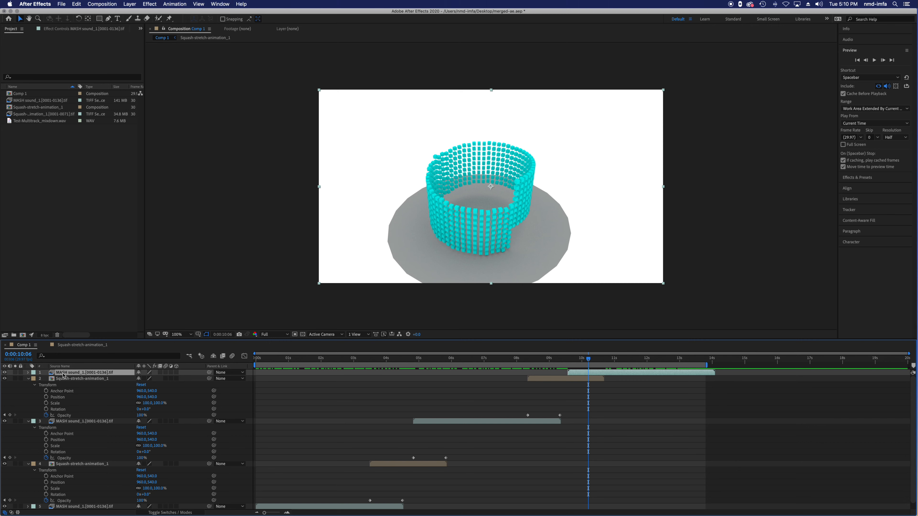
left_click_drag(603, 373, 608, 373)
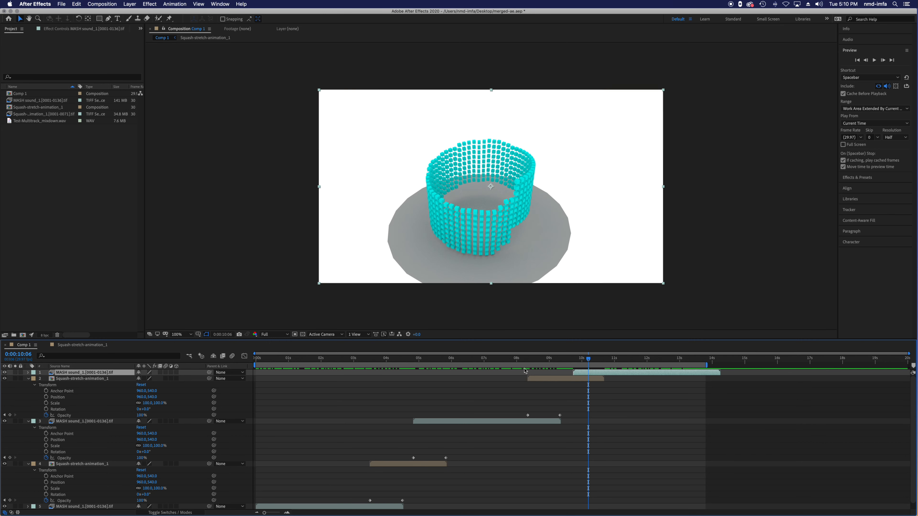
Copy the opacity fade keyframes from the layer 2 squash-stretch clip onto the top MASH clip at 0:00:09:22.
left_click(28, 373)
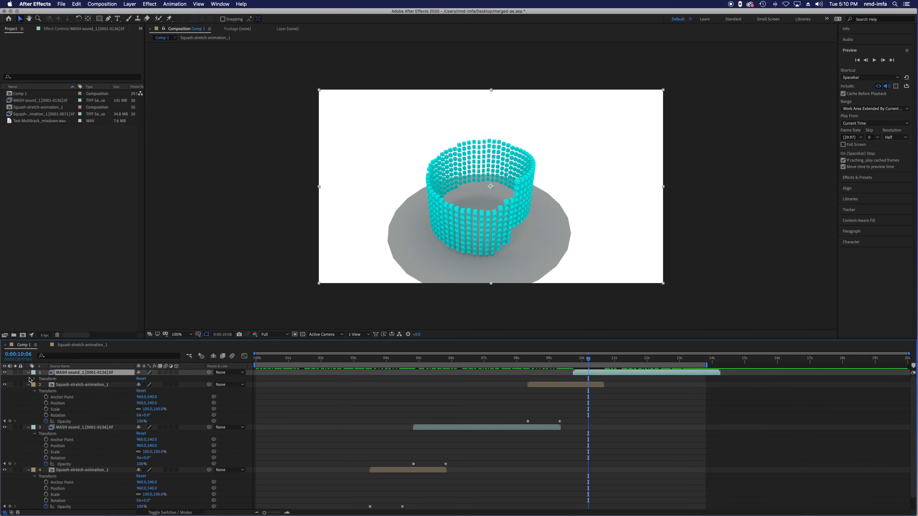
left_click(34, 378)
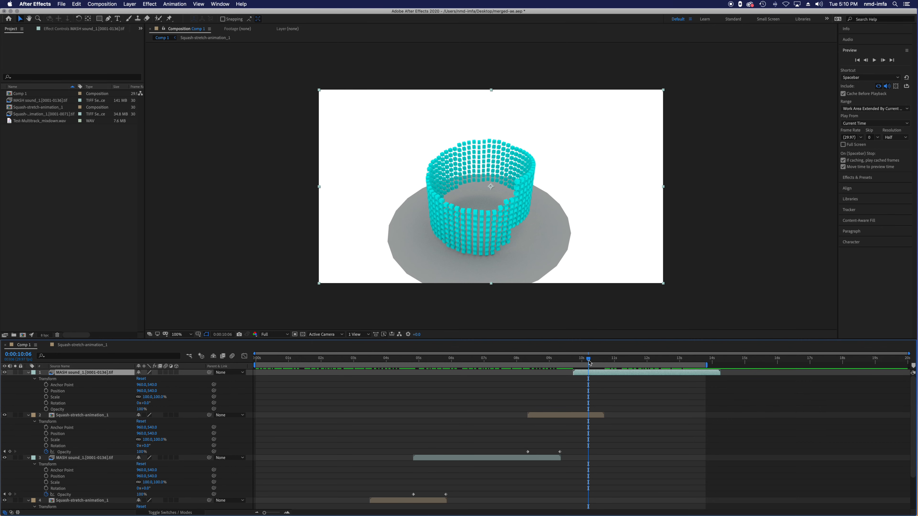
key("i")
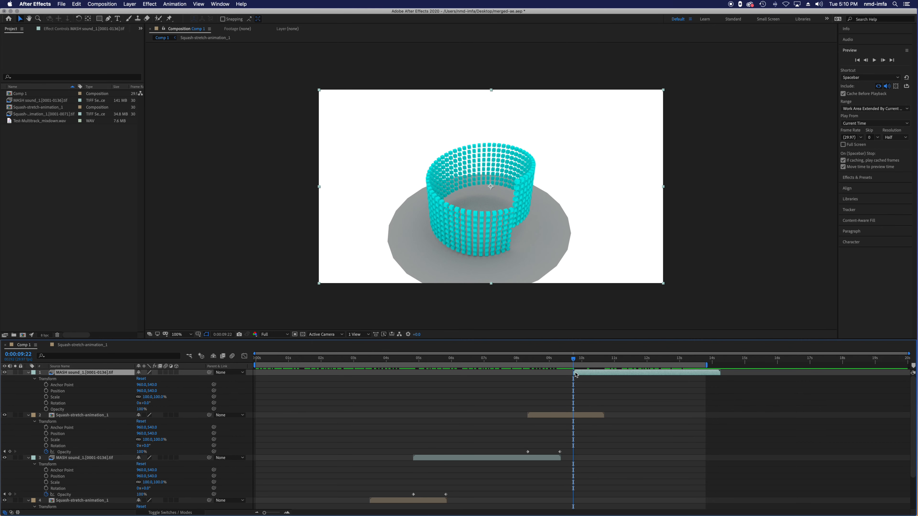
key("super+v")
key("super+z")
left_click_drag(519, 447, 568, 458)
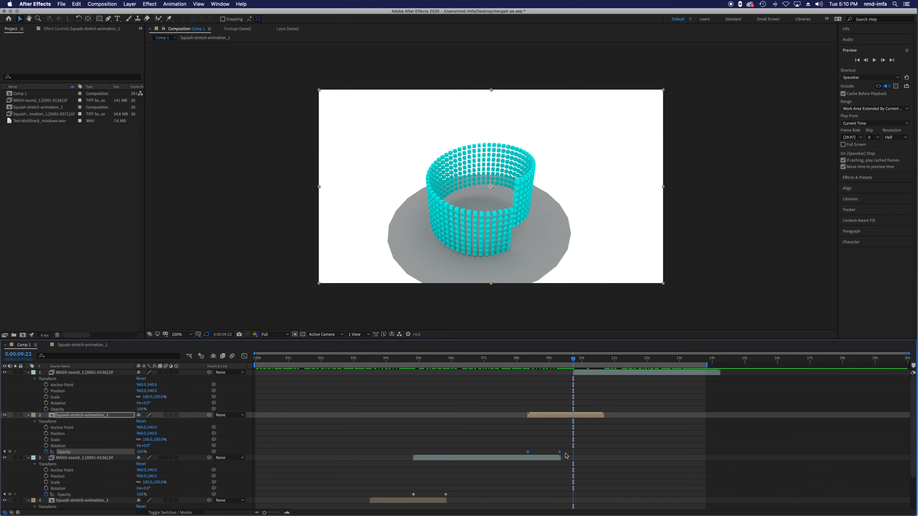
left_click(602, 375)
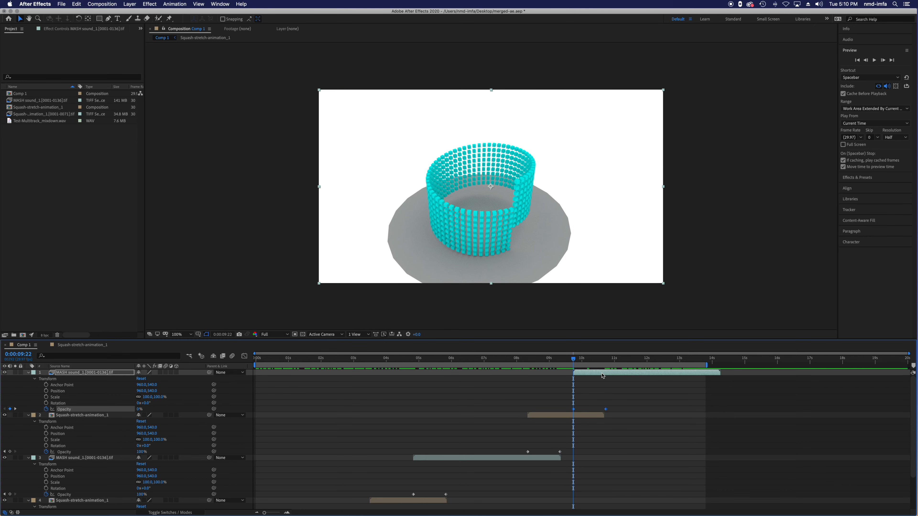
Shift the top MASH clip slightly earlier and extend the end of the work area to that clip's end.
key("super+v")
left_click_drag(591, 374, 588, 373)
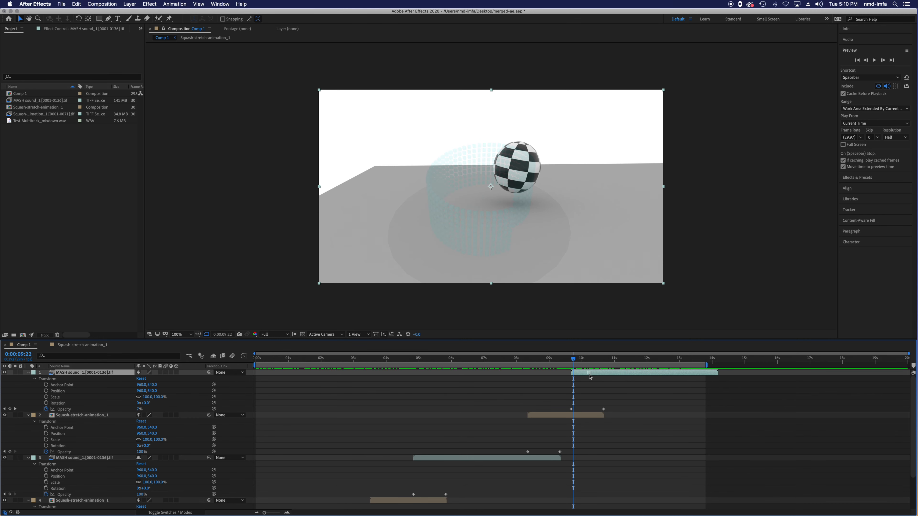
key("space")
key("space")
left_click_drag(705, 365, 719, 366)
key("super+z")
scroll(732, 440, "down", 3)
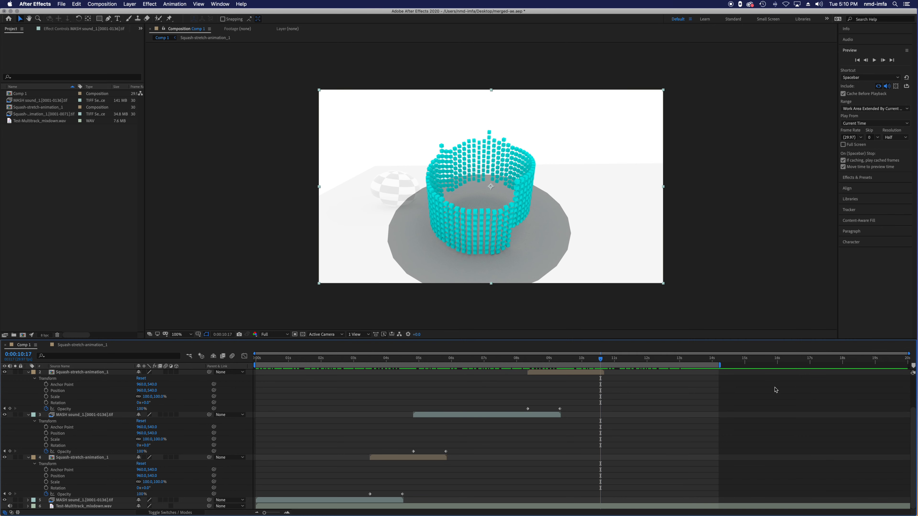
Add a 0% opacity keyframe at 0:00:00:00 to the opening MASH clip.
scroll(776, 390, "up", 3)
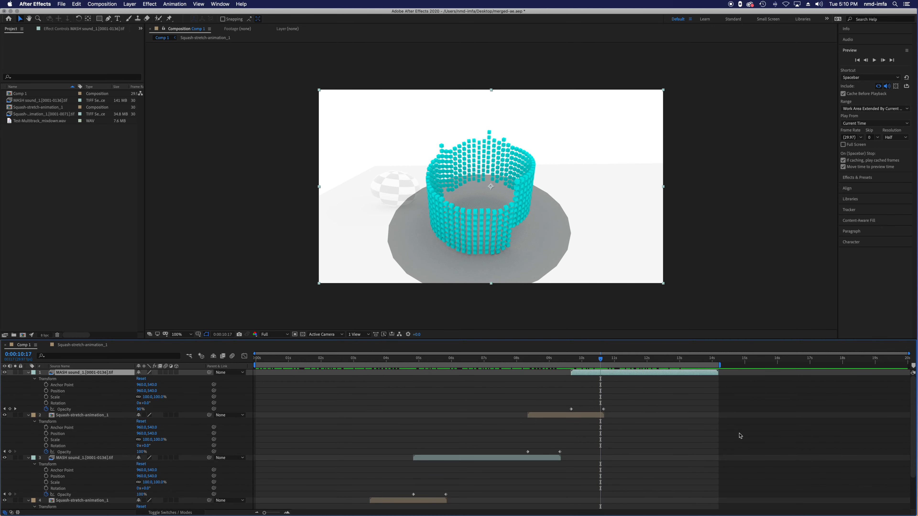
scroll(369, 453, "down", 3)
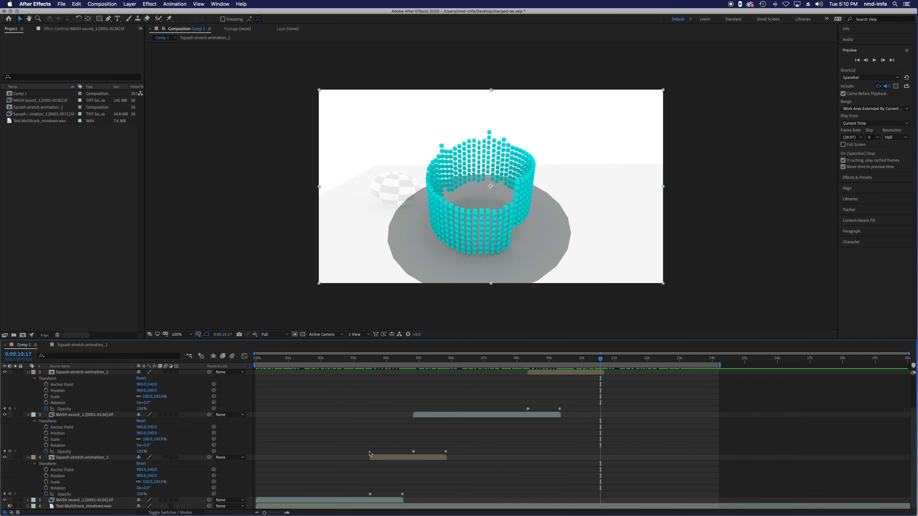
left_click(264, 503)
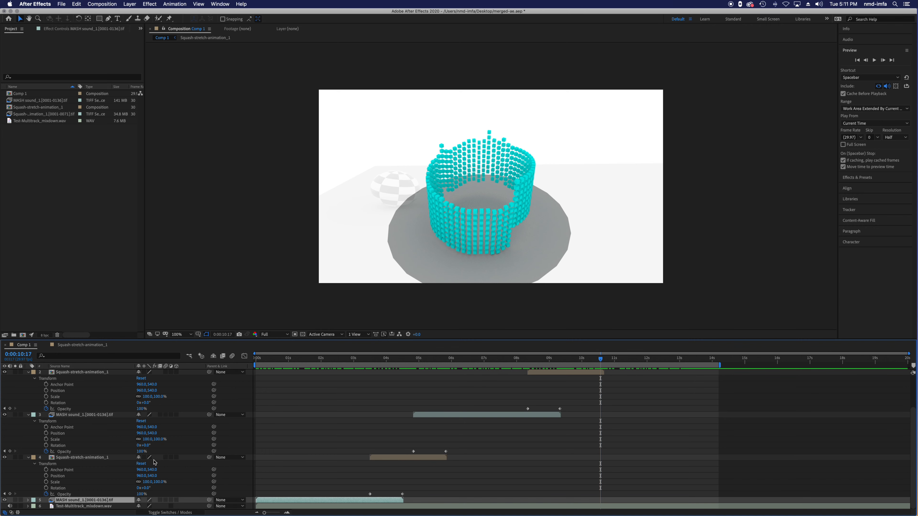
left_click(28, 499)
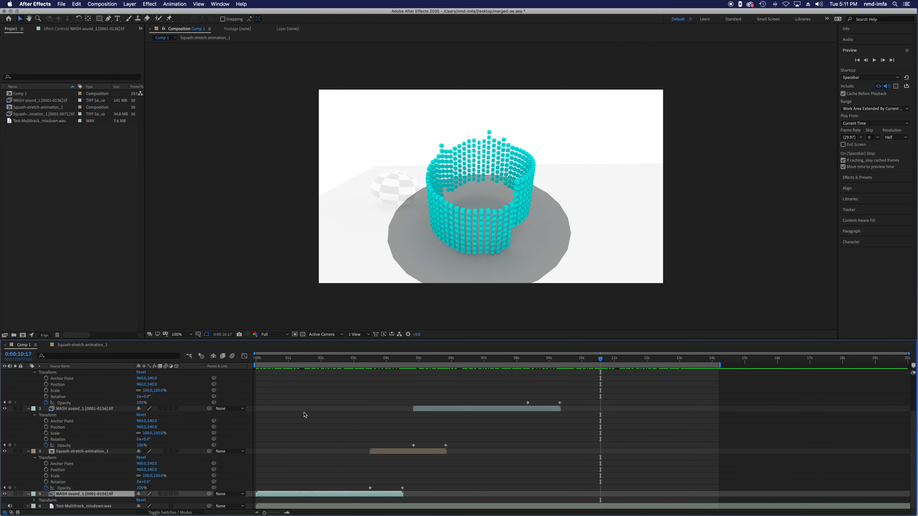
left_click_drag(320, 360, 241, 366)
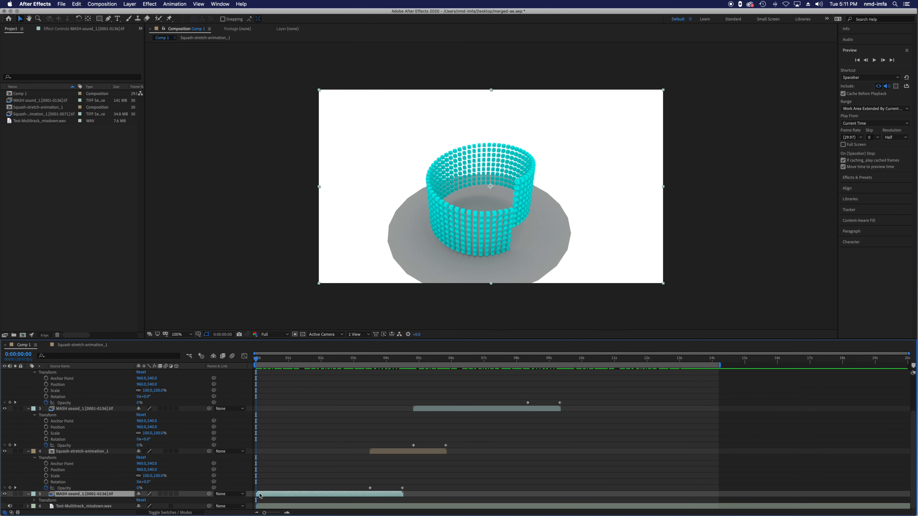
left_click(35, 500)
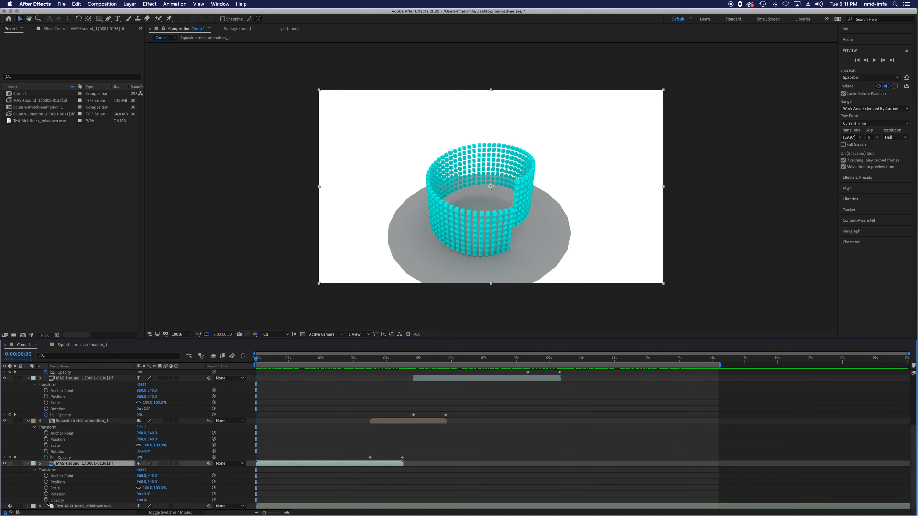
left_click(47, 500)
left_click(144, 500)
type("0")
key("Return")
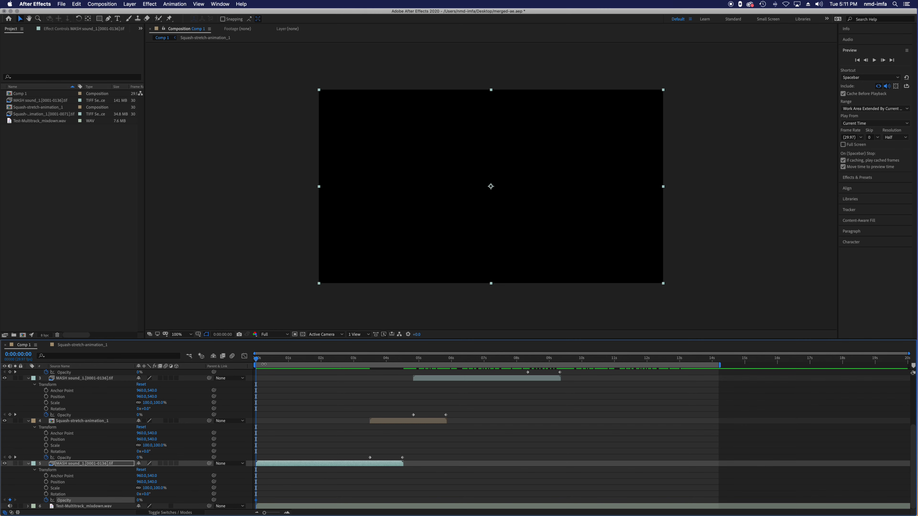
Set the opening MASH clip's opacity to 100% at 0:00:02:00 and save the project.
left_click_drag(258, 361, 323, 367)
left_click(139, 501)
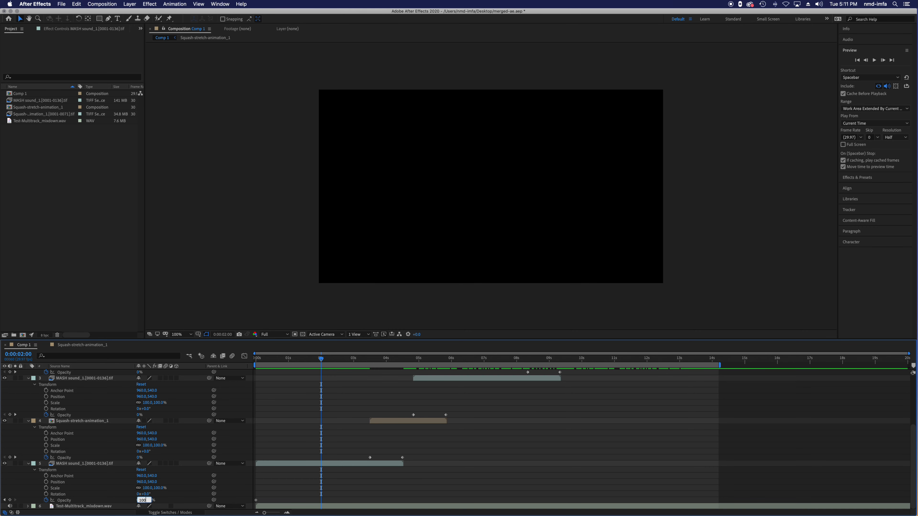
key("Return")
key("super+s")
Paste the top MASH clip's 100% opacity keyframe at 0:00:12:04.
left_click_drag(319, 362, 542, 361)
scroll(564, 443, "up", 5)
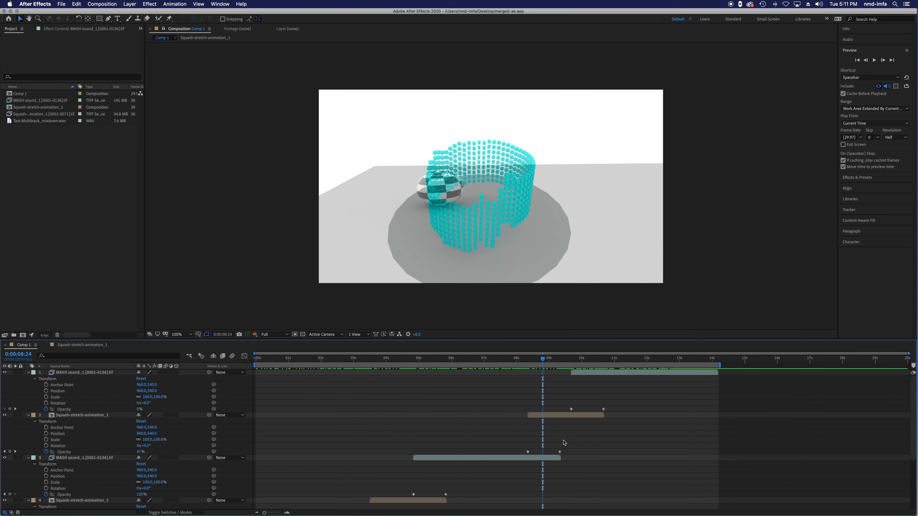
left_click_drag(706, 361, 651, 369)
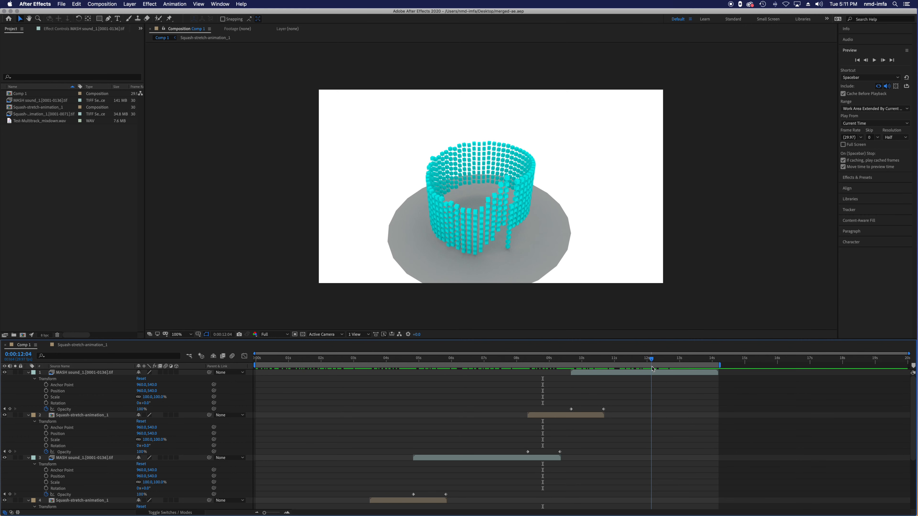
left_click(603, 409)
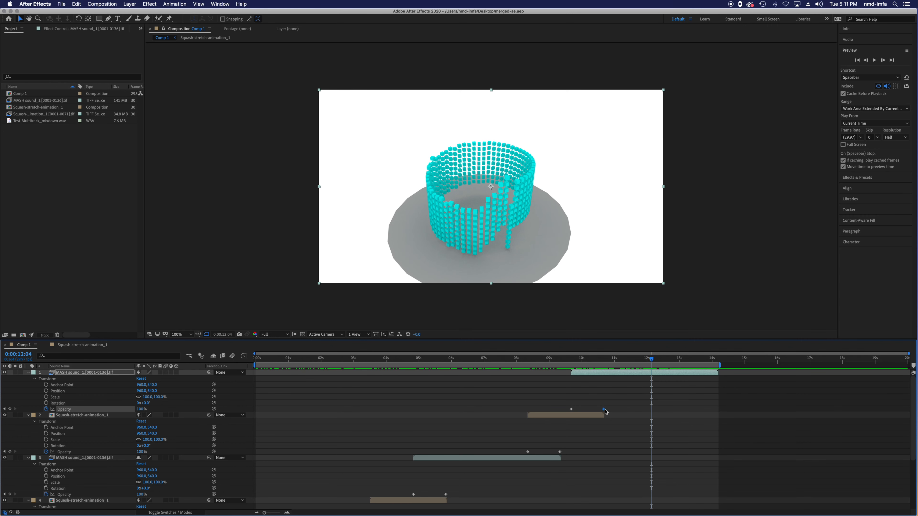
key("super+v")
Set the top MASH clip's opacity to 0% at 0:00:14:05, save the project and preview the fade-out.
left_click_drag(653, 361, 717, 360)
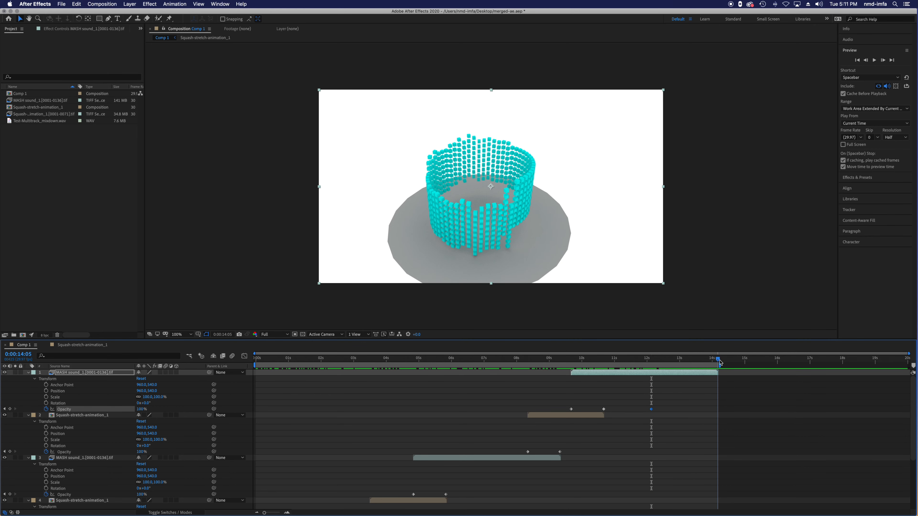
left_click(141, 409)
key("Return")
key("super+s")
left_click_drag(720, 361, 629, 377)
key("space")
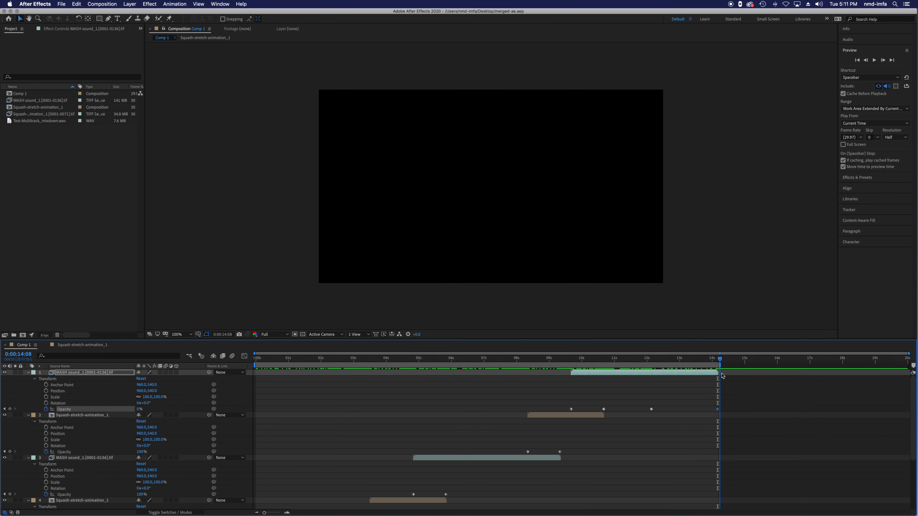
Collapse the properties of all layers in Comp 1.
scroll(635, 404, "down", 1)
scroll(635, 404, "down", 5)
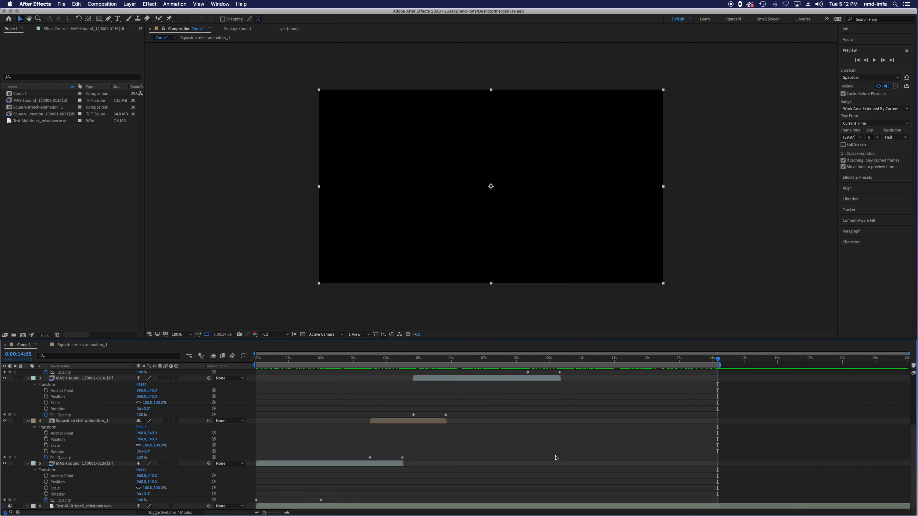
scroll(546, 455, "up", 6)
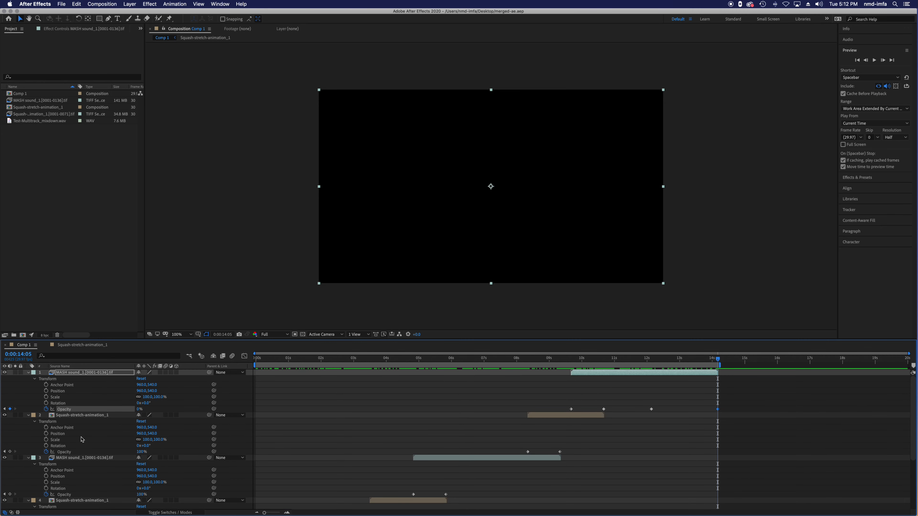
key("super+a")
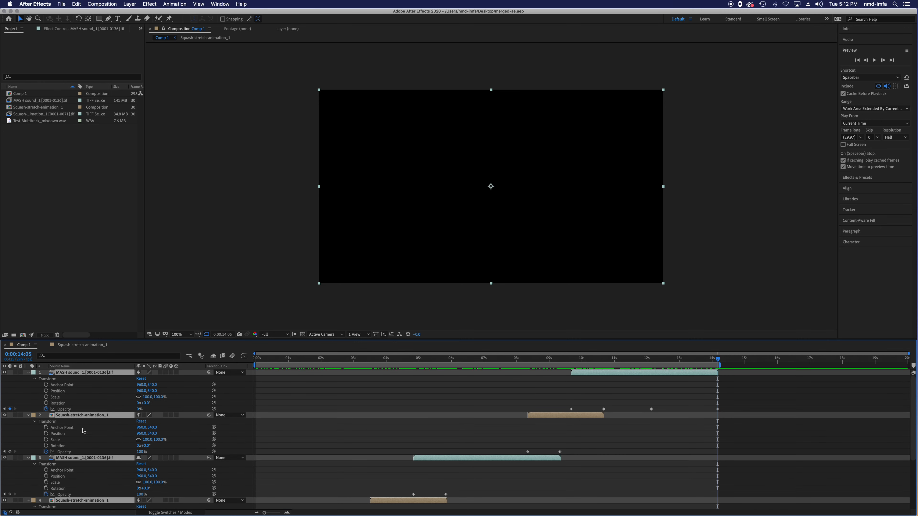
left_click(30, 374)
left_click(538, 463)
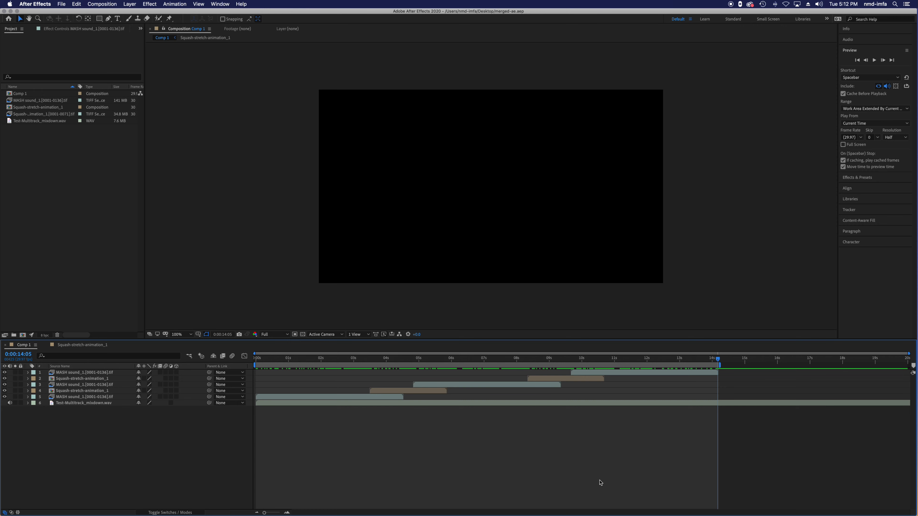
Select all layers, expand their properties, collapse them again and clear the selection.
left_click(75, 385)
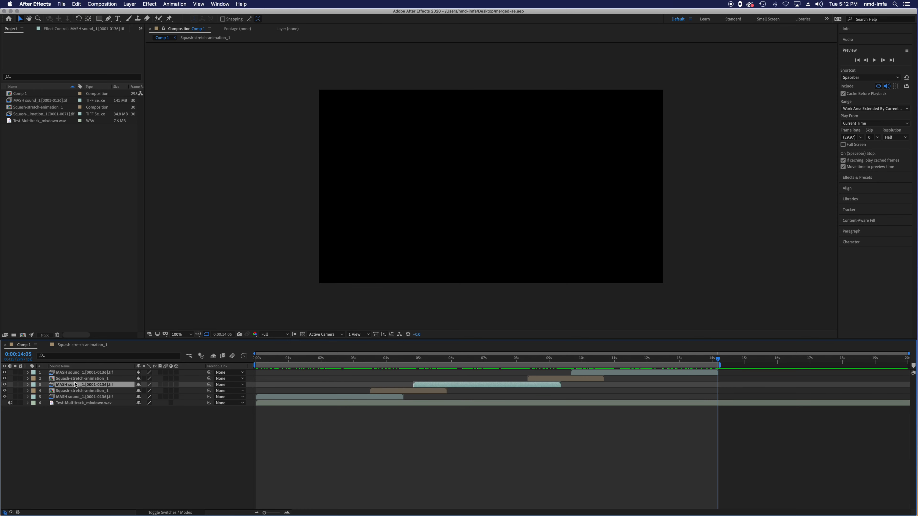
key("super+a")
left_click(29, 405)
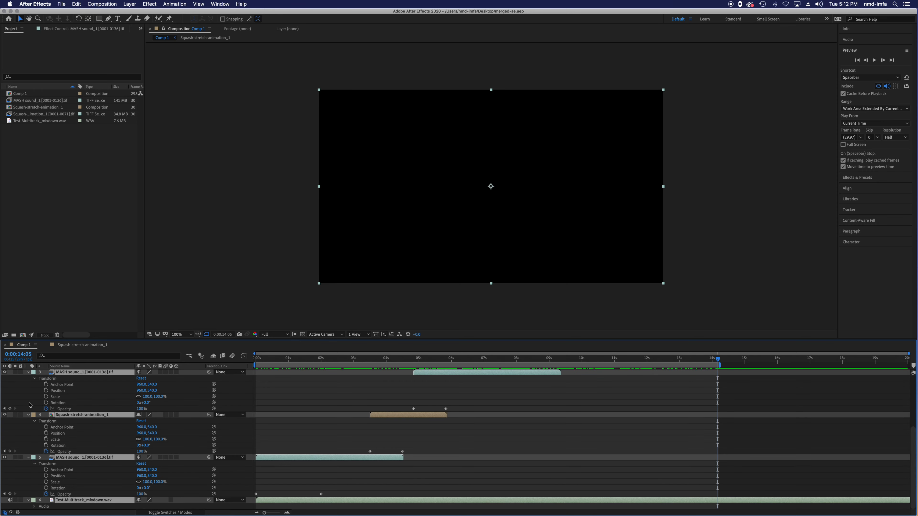
left_click(28, 373)
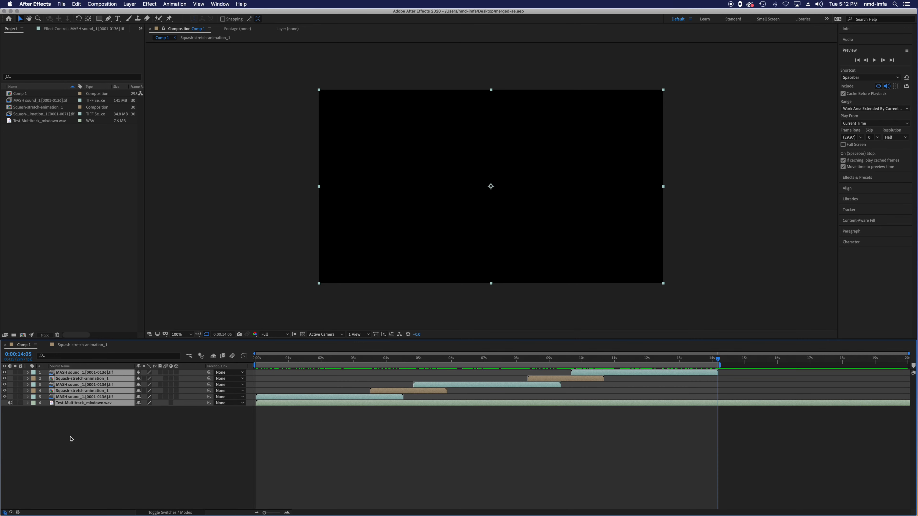
left_click(77, 4)
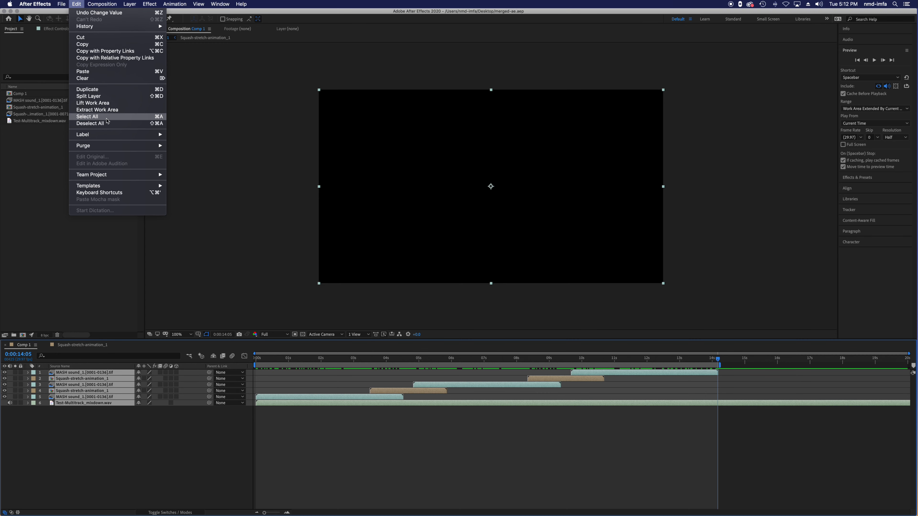
left_click(94, 116)
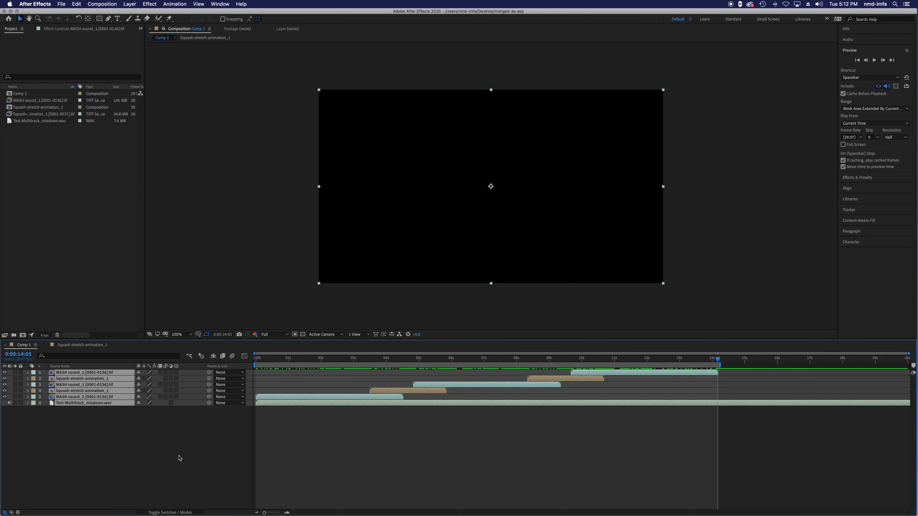
left_click(345, 421)
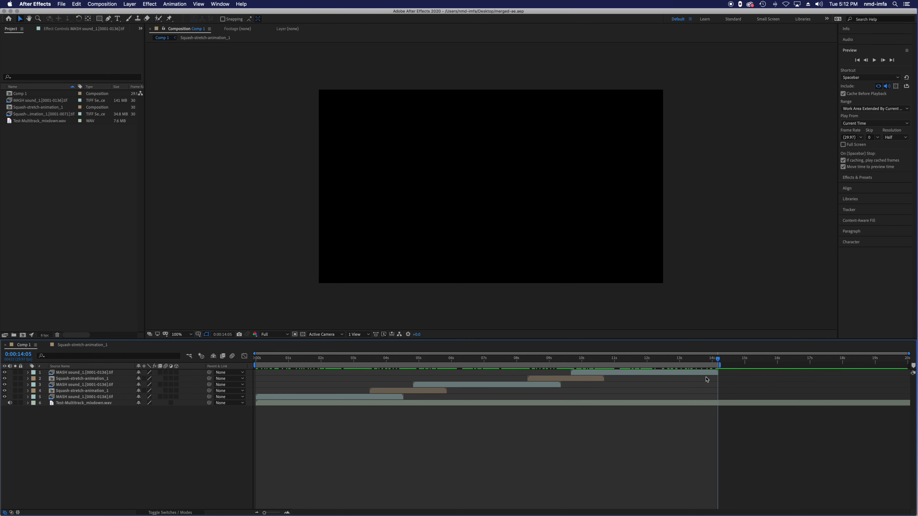
Move all layers, including the audio track, together to start at about 0:00:03:00 and save the project.
left_click(304, 398)
left_click(307, 404, "shift")
left_click(164, 428)
key("super+a")
left_click_drag(283, 404, 379, 411)
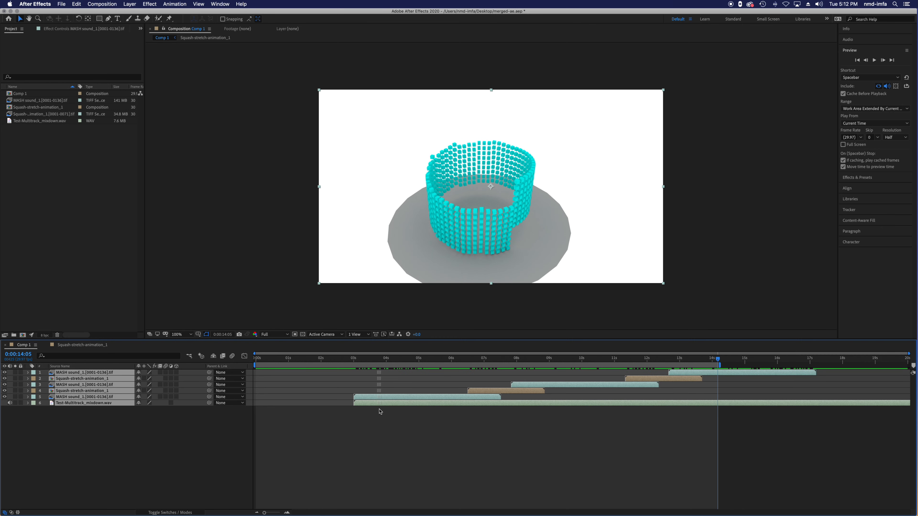
key("super+s")
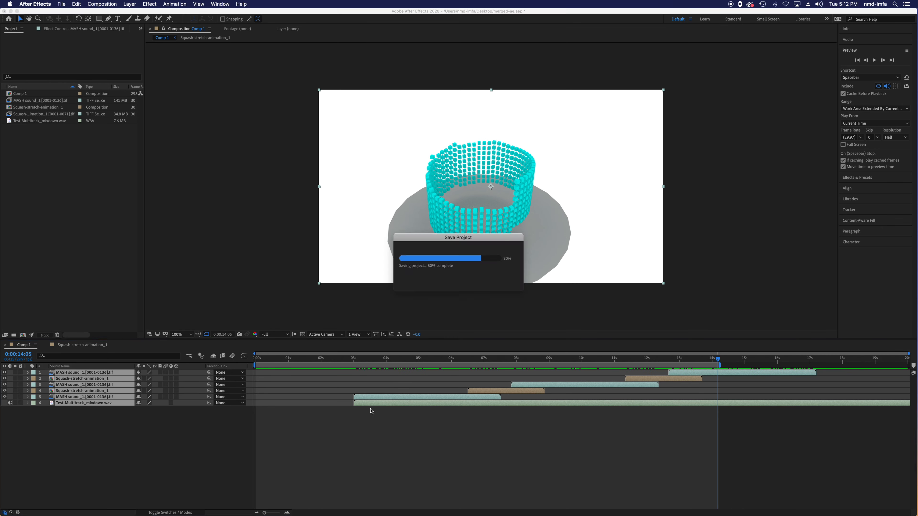
left_click(765, 426)
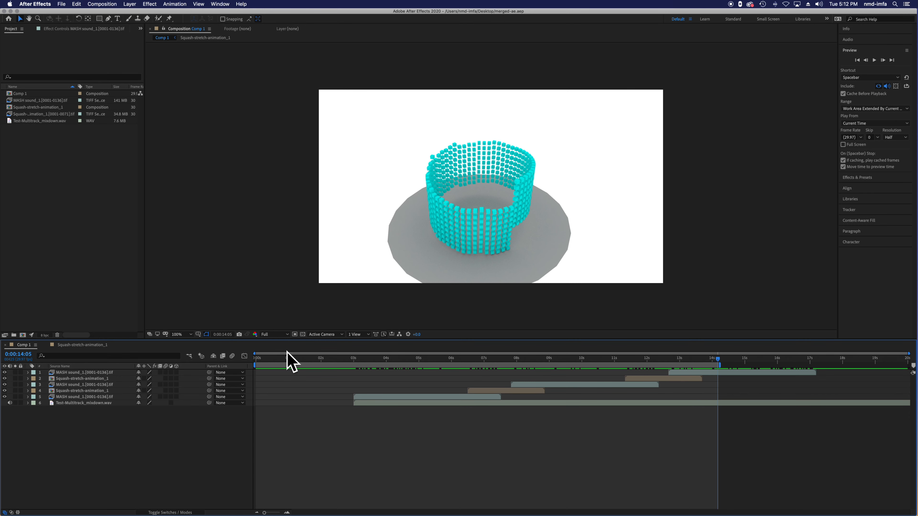
Create a text box in the composition at 0:00:00:00 with "Bouncing" and "Ball Sounds" on separate lines.
left_click_drag(287, 358, 235, 357)
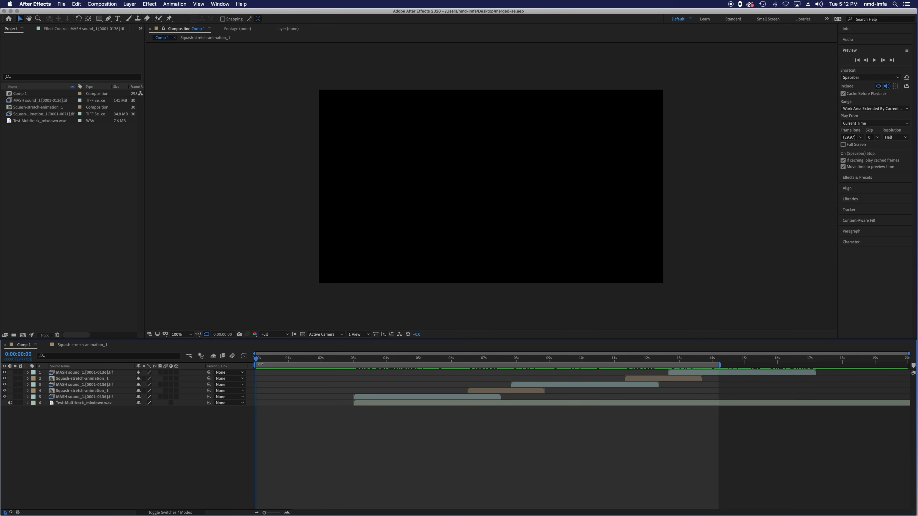
left_click_drag(403, 359, 255, 366)
left_click(118, 19)
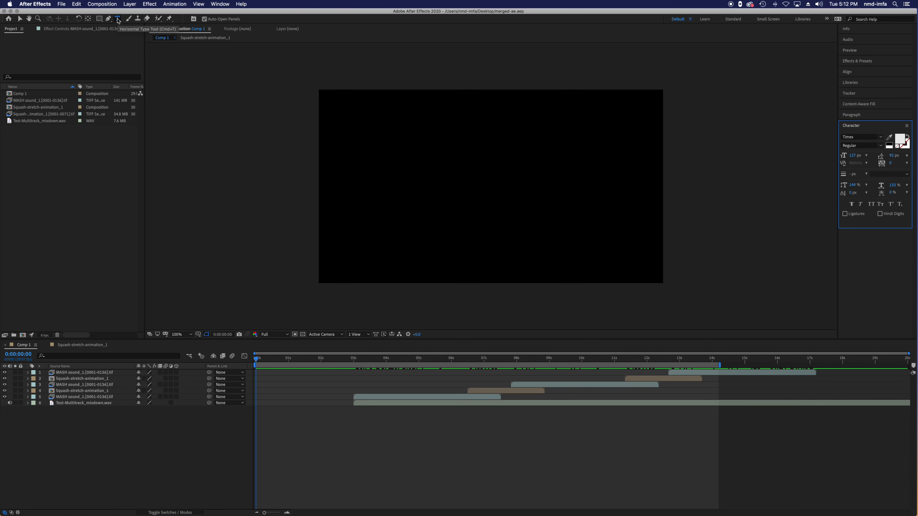
left_click_drag(400, 165, 578, 211)
type("Bouncing")
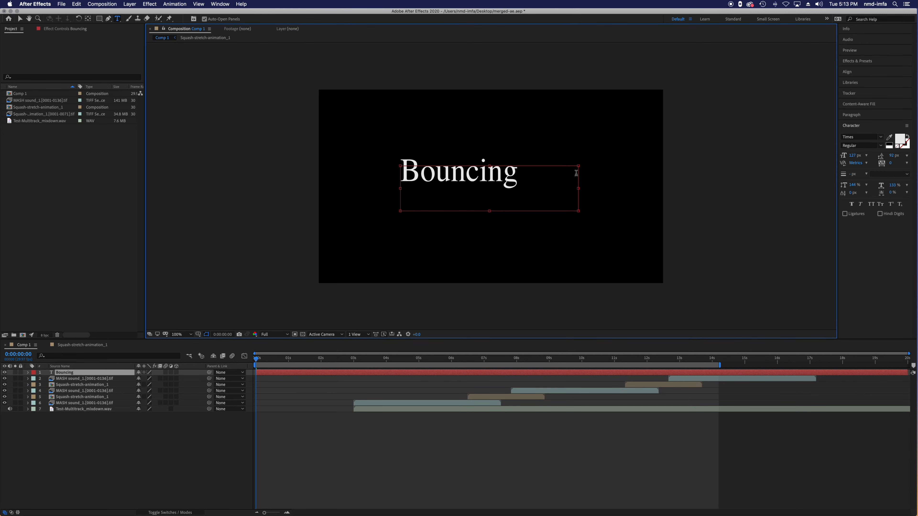
key("Return")
type("Ball Sou")
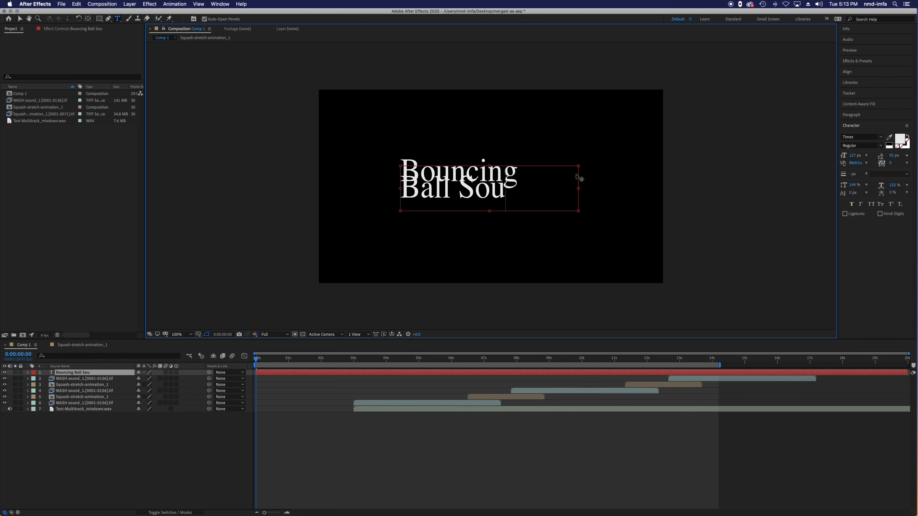
type("nds")
Enlarge the title's text box and reduce the font size of all its text to 89 px.
key("super+a")
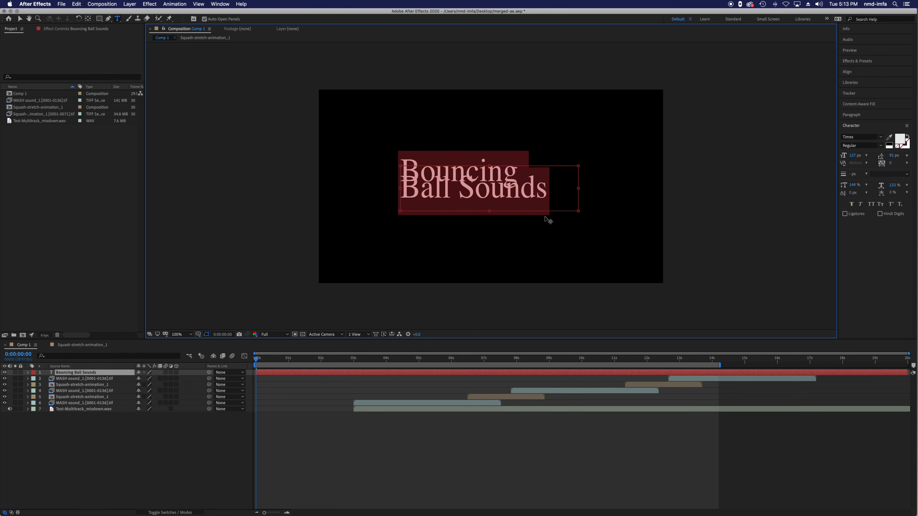
left_click_drag(577, 210, 602, 240)
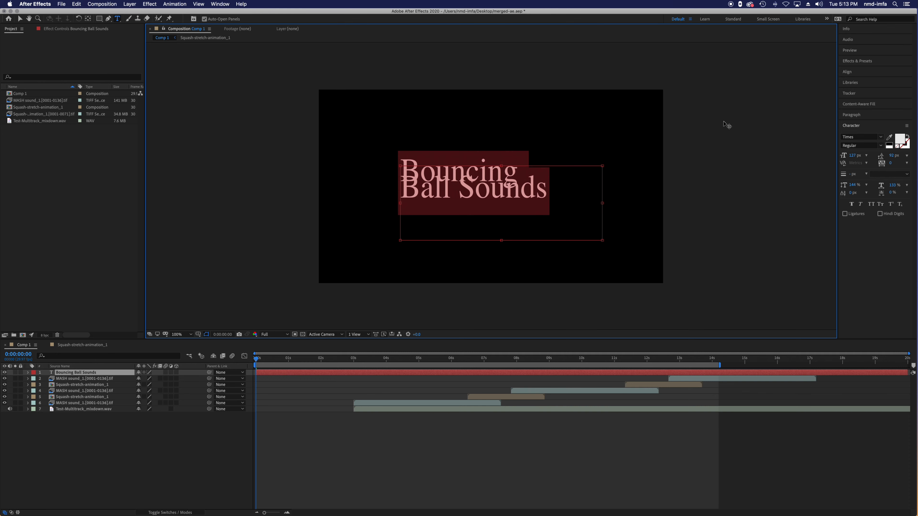
left_click(859, 157)
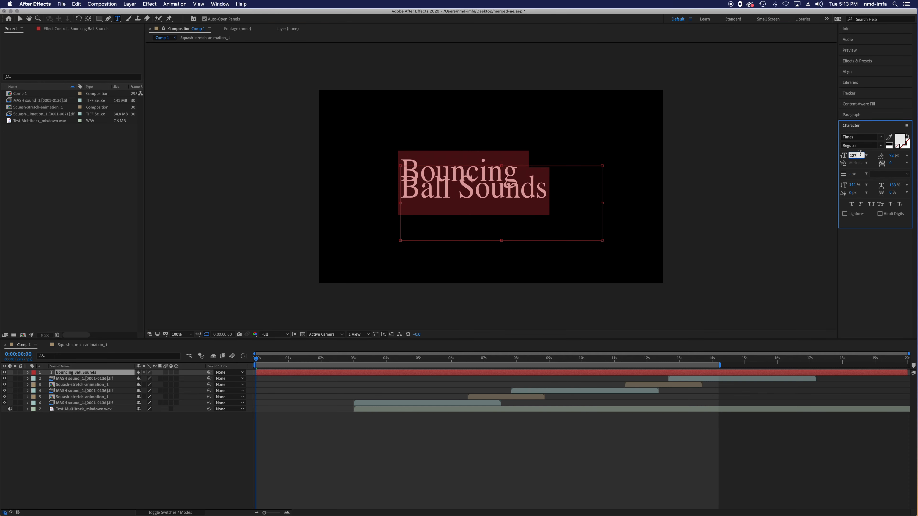
type("90")
key("Return")
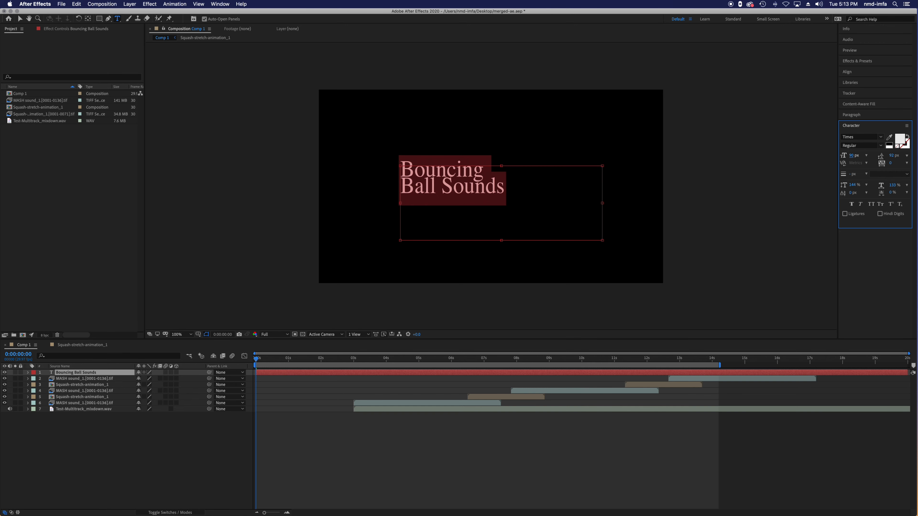
left_click_drag(853, 156, 853, 155)
Set the tracking of the whole title text to 20 and its leading to 128 px.
key("alt+Right")
key("alt+Right")
key("alt+Right")
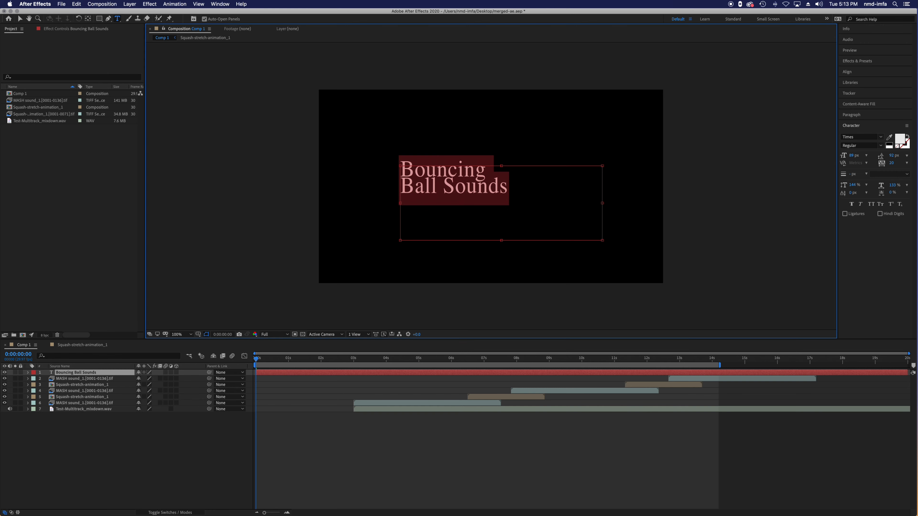
key("alt+Left")
key("alt+Left")
key("alt+Down")
key("alt+Down")
key("alt+Down")
key("alt+Down")
key("alt+Down")
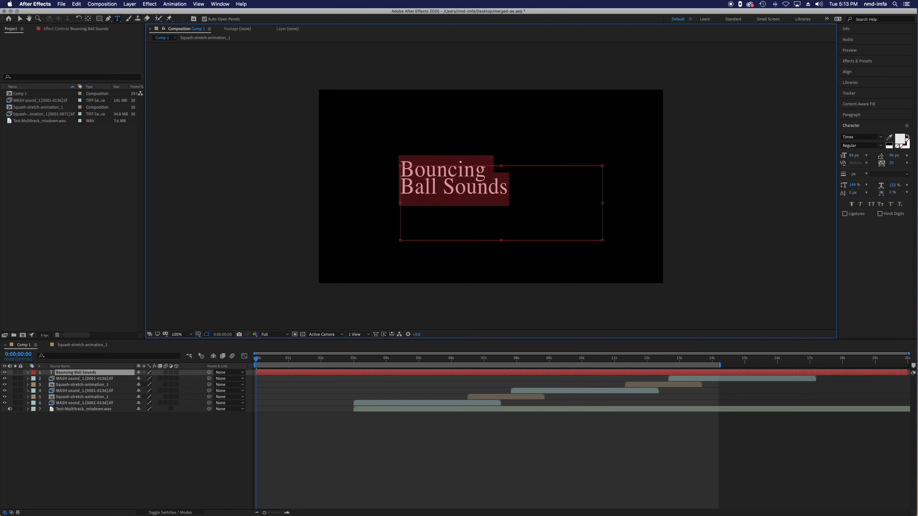
key("alt+Down")
key("alt+Down")
key("alt+Down")
key("alt+Down")
key("alt+Down")
key("alt+Down")
key("alt+Down")
key("alt+Down")
key("alt+Down")
key("alt+Down")
key("alt+Down")
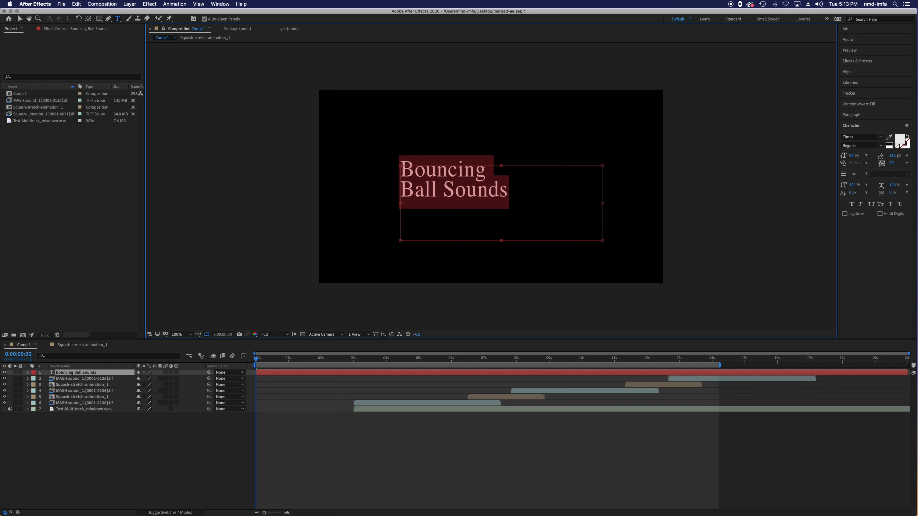
key("alt+Down")
key("alt+Down")
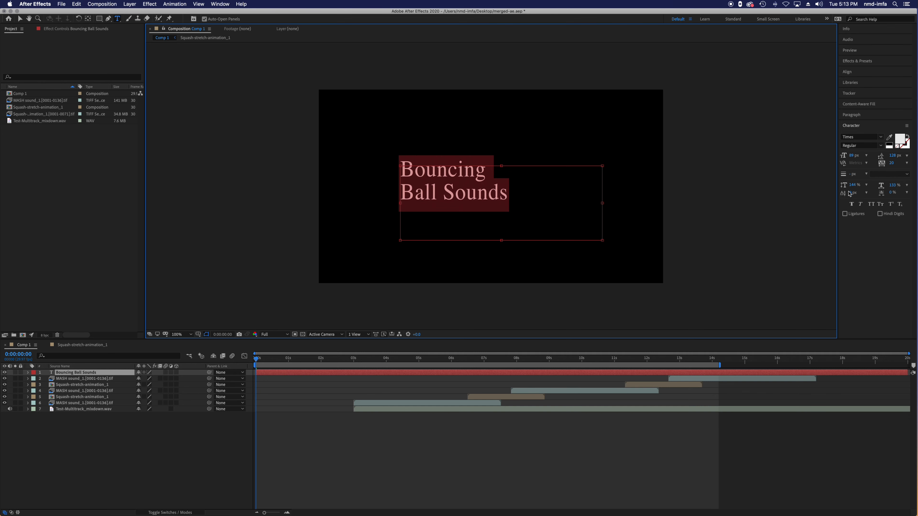
Try a 150% horizontal scale, a 175% vertical scale and a 12 px baseline shift on the title text.
left_click(907, 185)
left_click(901, 256)
left_click(907, 185)
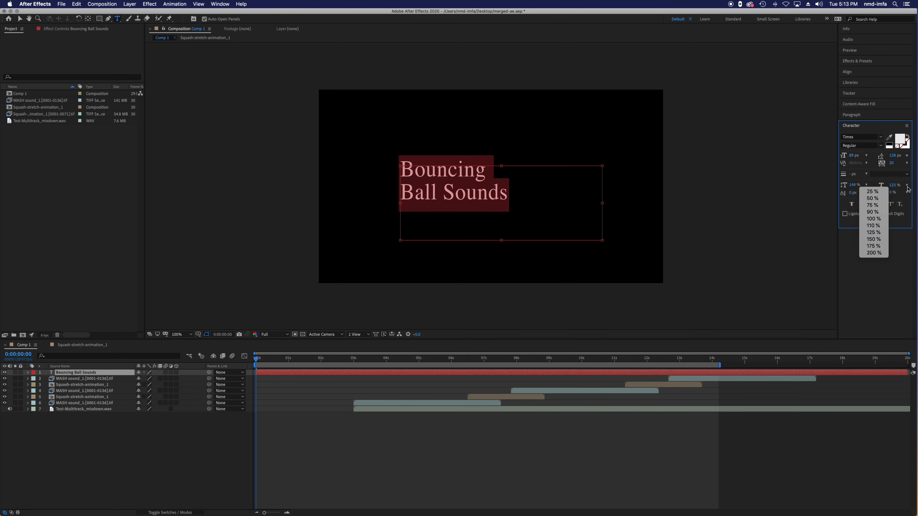
left_click(884, 239)
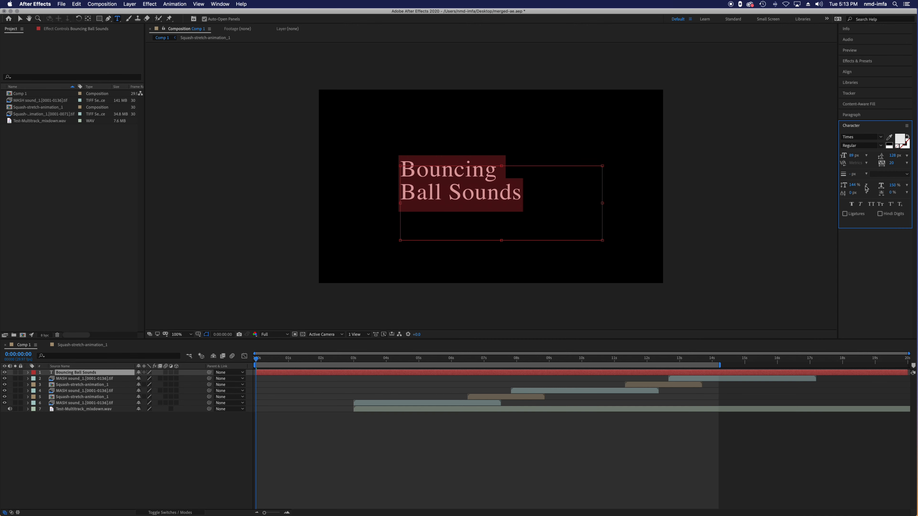
left_click(866, 186)
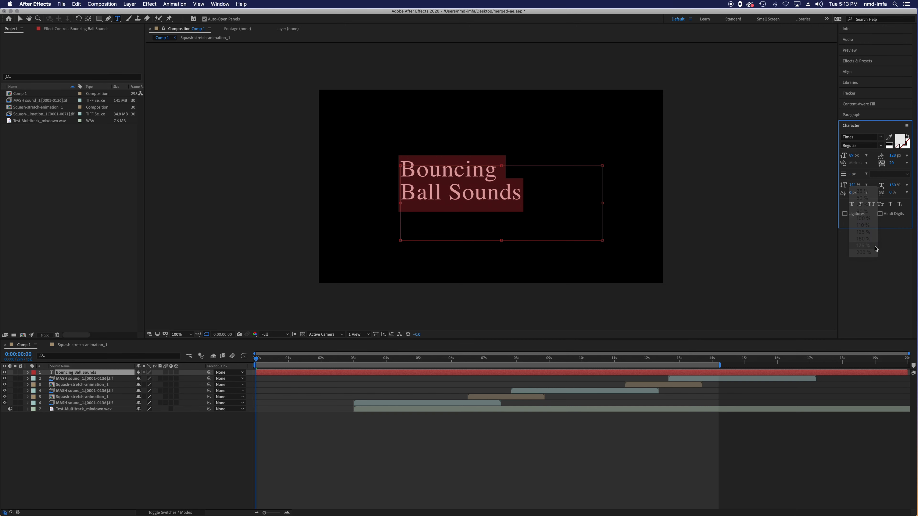
left_click(872, 246)
key("super+z")
key("super+z")
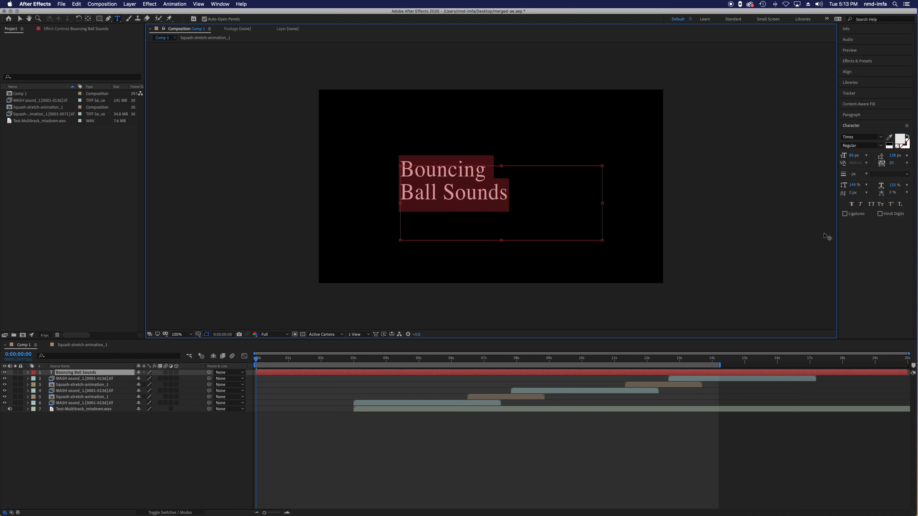
left_click(866, 194)
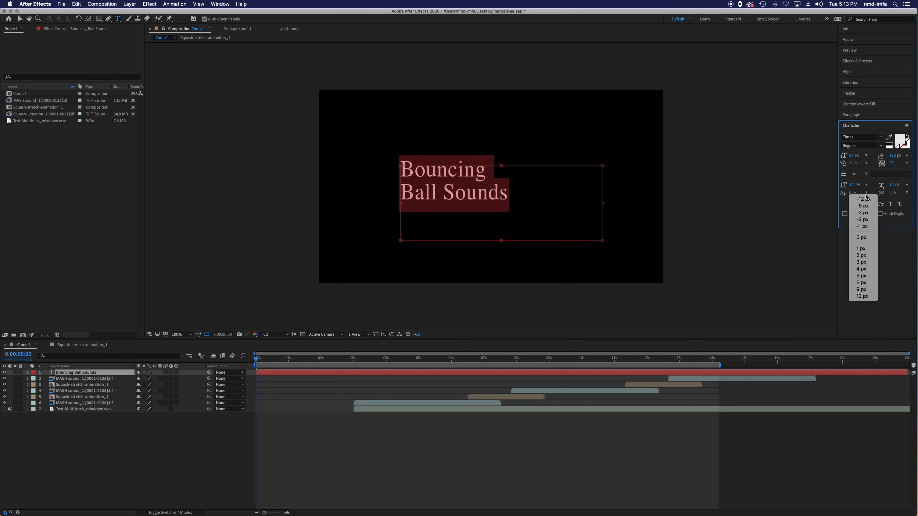
left_click(862, 297)
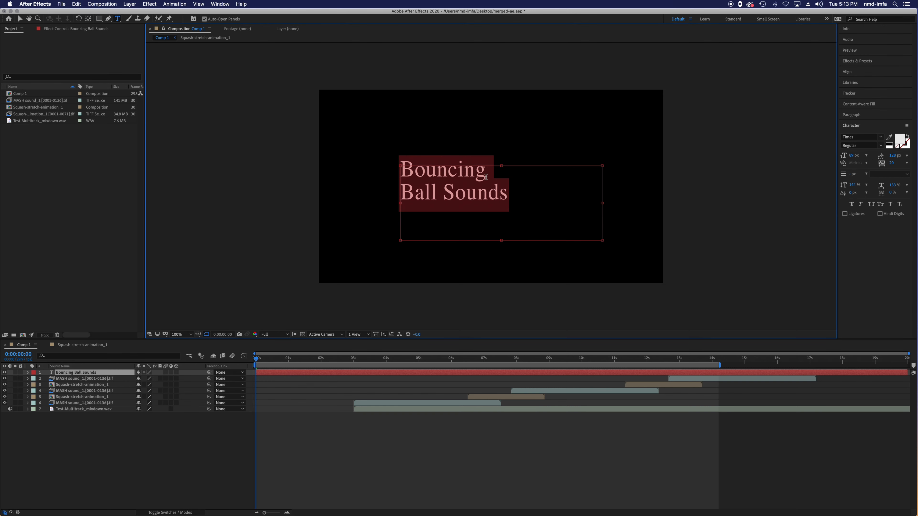
Widen the tracking of the word "Bouncing" to 120.
left_click(485, 176)
double_click(463, 170)
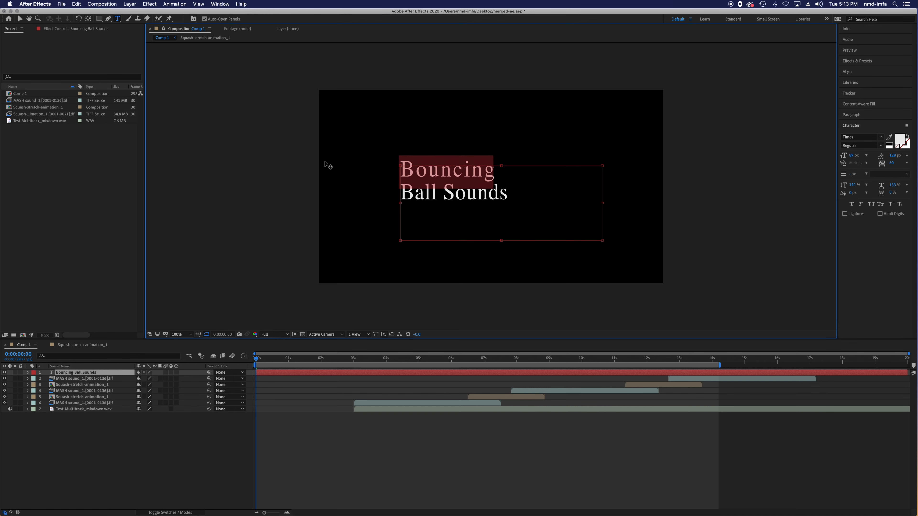
key("alt+Right")
key("alt+Right")
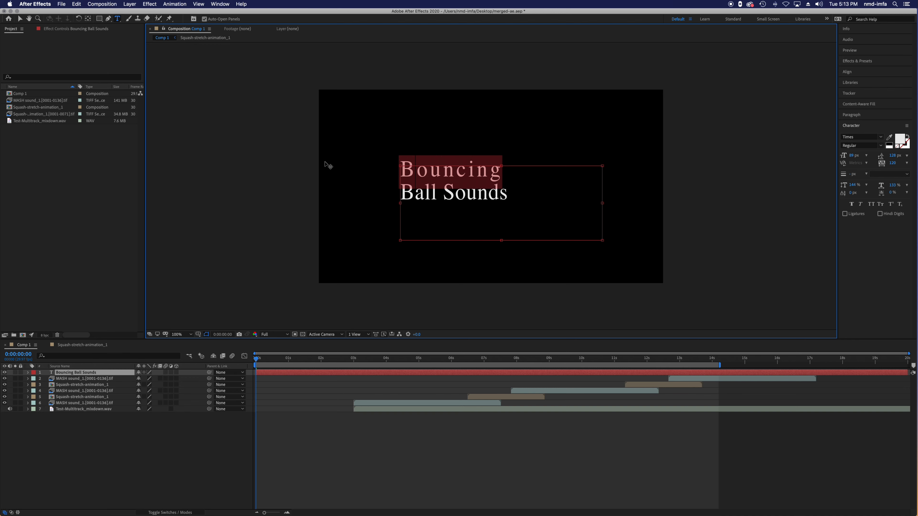
Increase the leading of the "Ball Sounds" line to 142 px.
triple_click(436, 192)
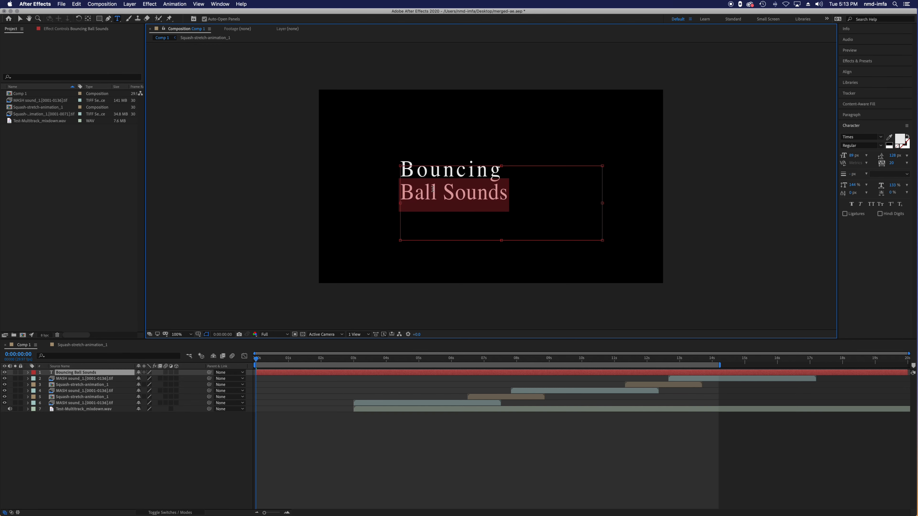
key("alt+Down")
key("alt+Down")
key("alt+Down")
key("alt+Down")
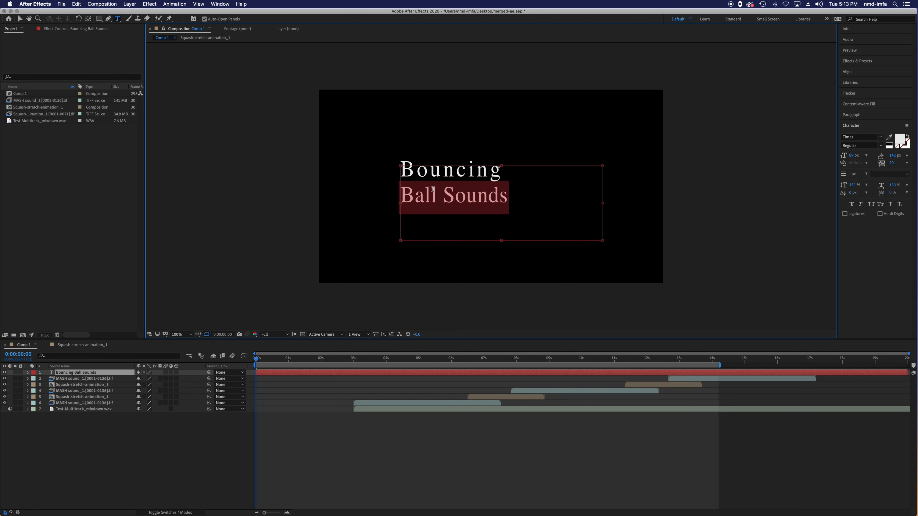
key("alt+Down")
key("alt+Down")
Join "Ball Sounds" onto the line with "Bouncing" and widen the text box to fit the title on one line.
key("super+a")
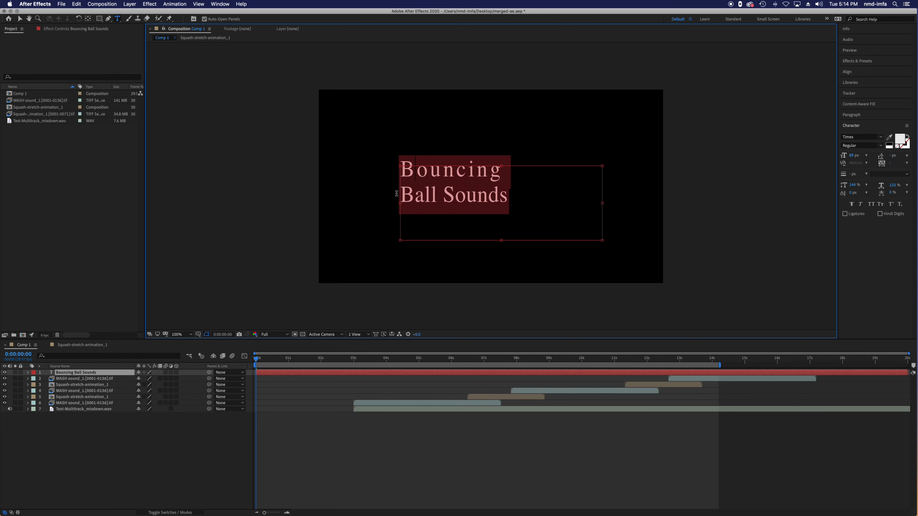
left_click(401, 195)
key("BackSpace")
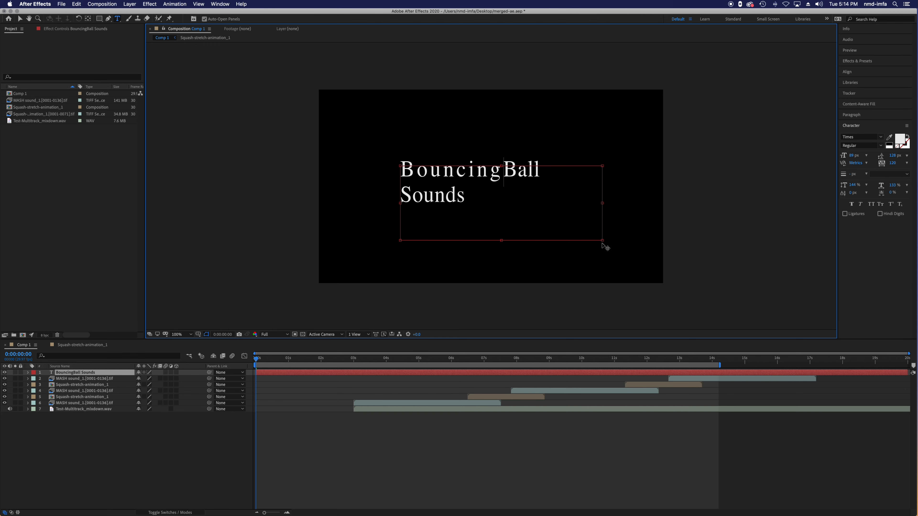
left_click_drag(602, 240, 662, 241)
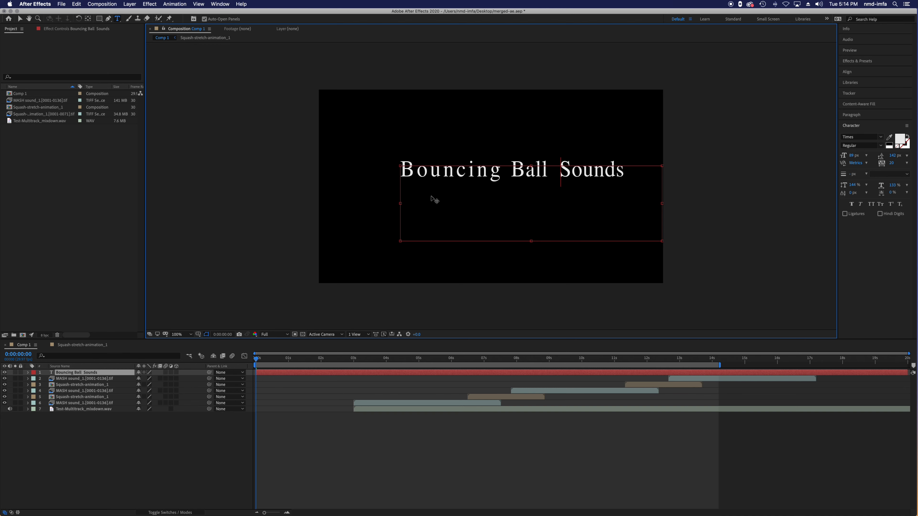
Correct the title to "Bouncing Ball Sounds" with single spaces and tighten the kerning just before "Ball".
key("BackSpace")
key("BackSpace")
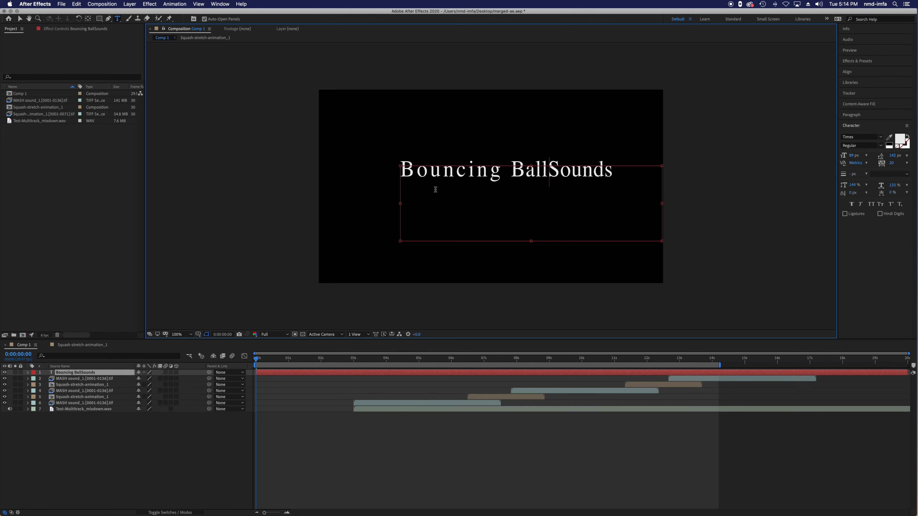
key("Left")
key("Left")
key("Left")
key("Left")
key("BackSpace")
key("BackSpace")
type("g")
key("alt+Left")
key("alt+Left")
key("alt+Left")
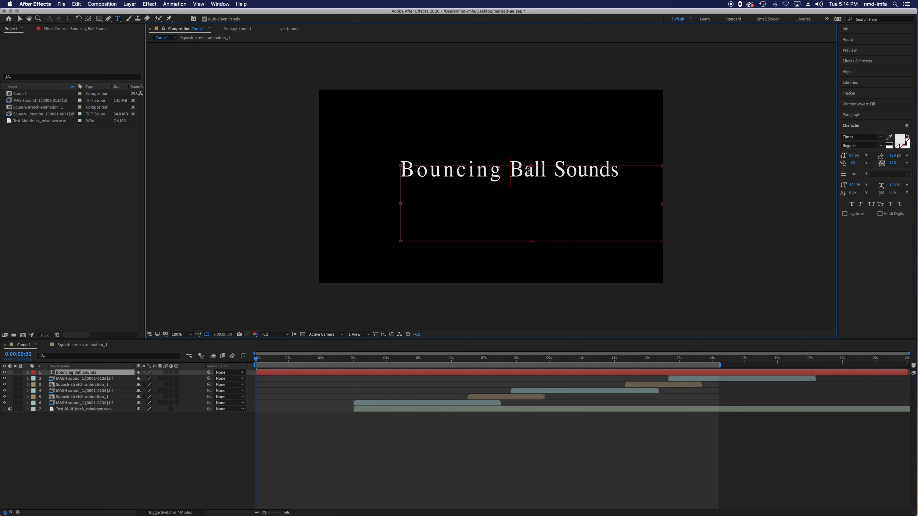
Widen the tracking of the words "Ball Sounds" to 80.
left_click_drag(512, 168, 634, 166)
key("alt+Right")
key("alt+Right")
key("alt+Right")
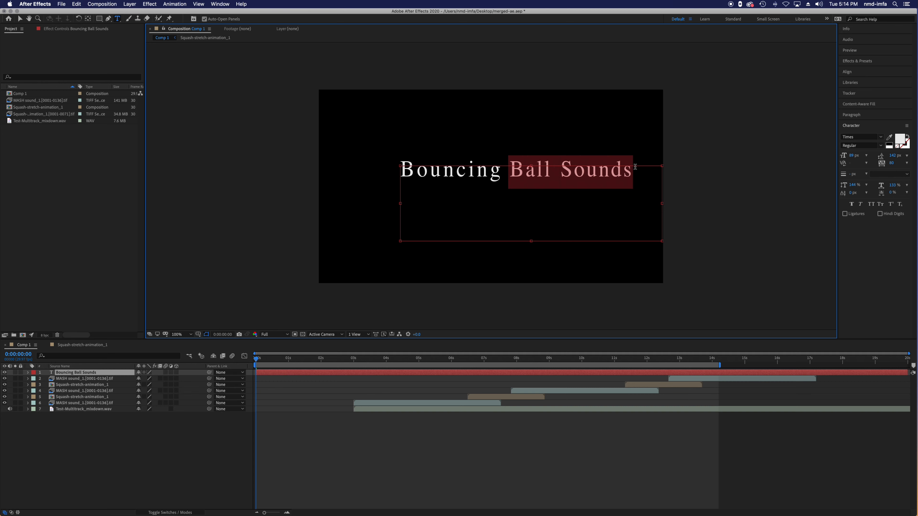
Move the title layer near the middle of the frame and scale it down slightly.
left_click(19, 18)
left_click_drag(535, 171, 516, 180)
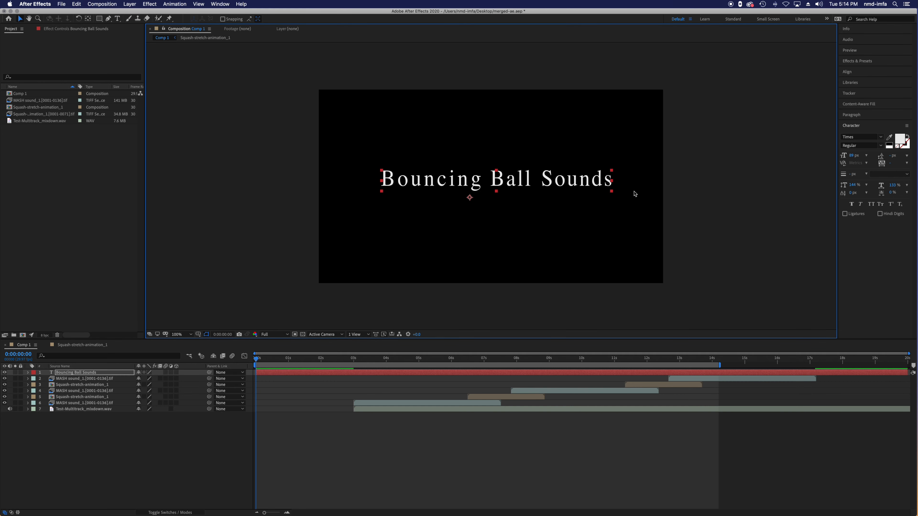
left_click_drag(610, 193, 588, 190)
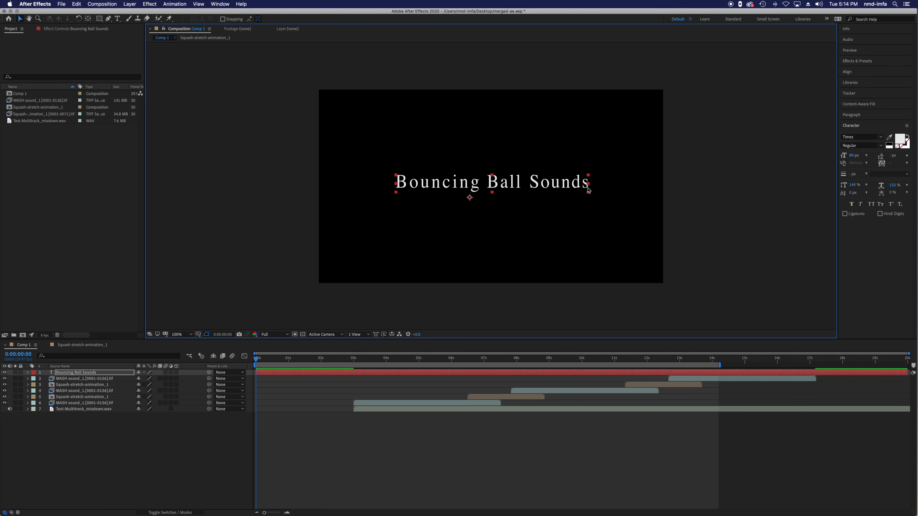
Show the rulers and the pointer and guide position info, and place a vertical guide at 910 in the composition.
key("super+r")
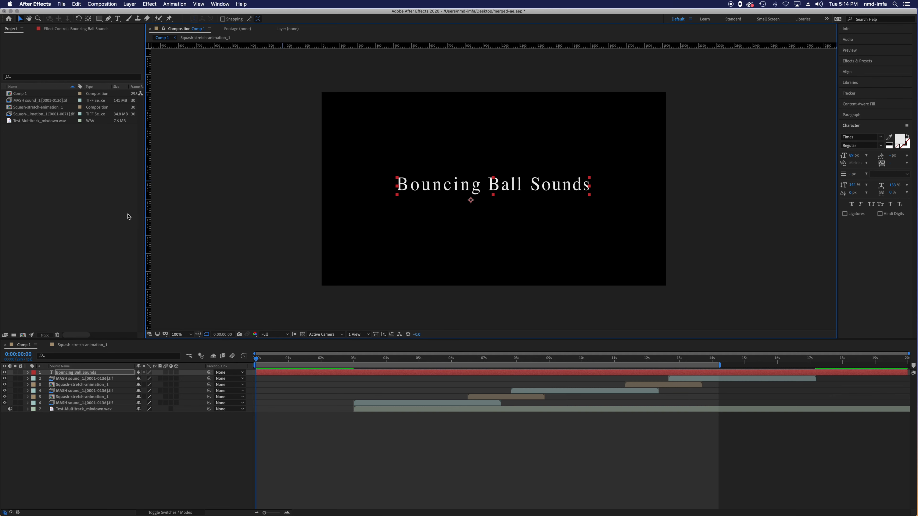
left_click(202, 3)
left_click(207, 3)
left_click_drag(149, 191, 488, 172)
left_click_drag(490, 172, 138, 203)
left_click(847, 29)
left_click_drag(142, 214, 485, 216)
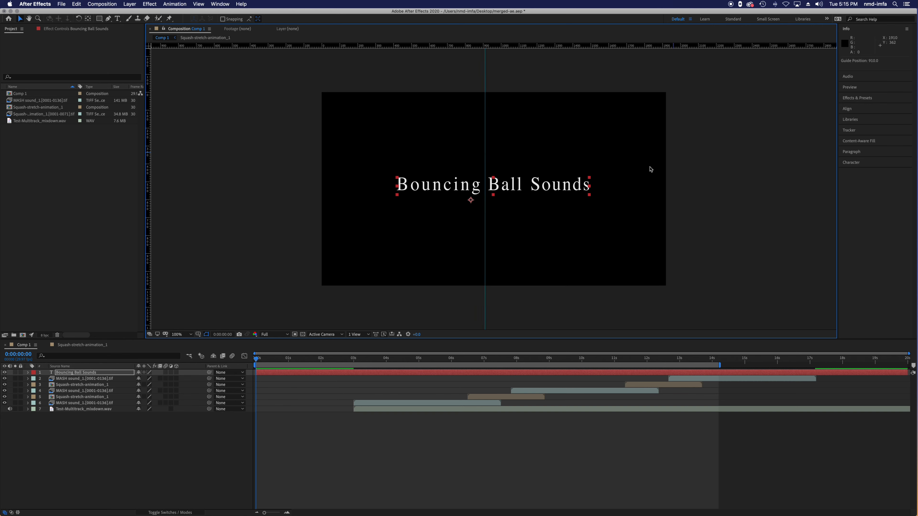
Nudge the title left to position 794, 602 so its midpoint lies close to the vertical guide.
key("h")
left_click_drag(596, 222, 544, 231)
key("v")
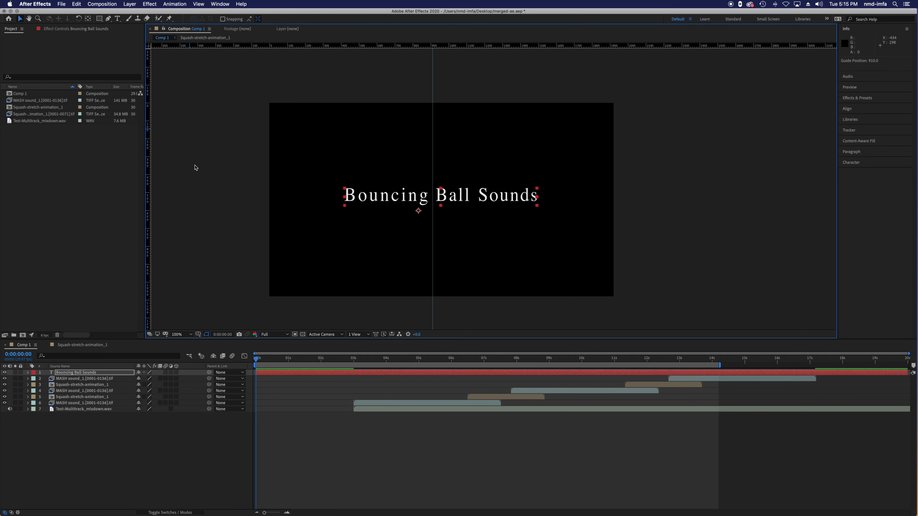
key("Left")
key("Left")
key("Left")
key("Left")
key("Left")
key("Left")
key("Left")
key("Left")
key("Left")
key("Left")
key("Left")
key("Left")
key("Left")
key("Left")
key("Left")
key("Left")
key("Left")
key("Left")
key("Left")
key("Left")
key("Left")
key("Left")
key("Left")
key("Left")
key("Left")
key("Left")
key("Left")
key("Left")
key("Left")
key("Left")
key("Left")
key("Left")
key("Left")
key("Left")
key("Left")
key("Left")
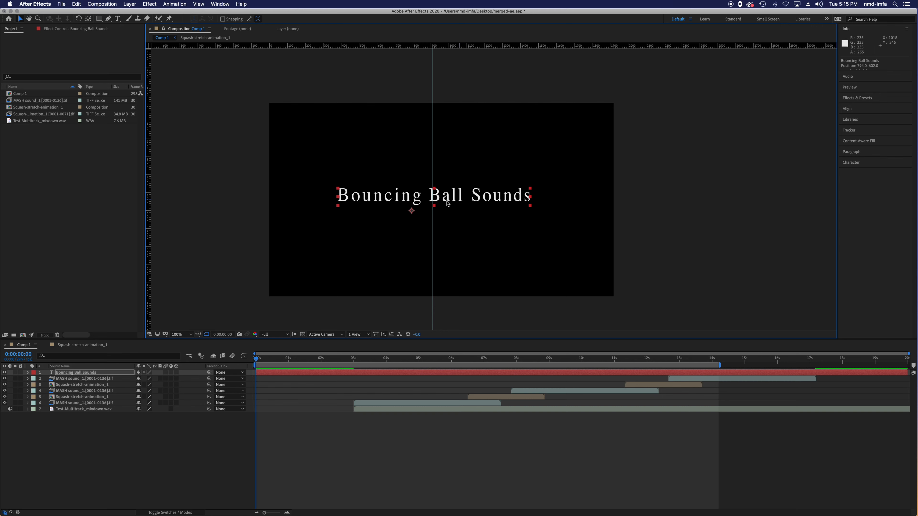
Reposition the vertical guide at the composition's center, 960, and move the title so its midpoint sits on it.
left_click_drag(432, 168, 614, 181)
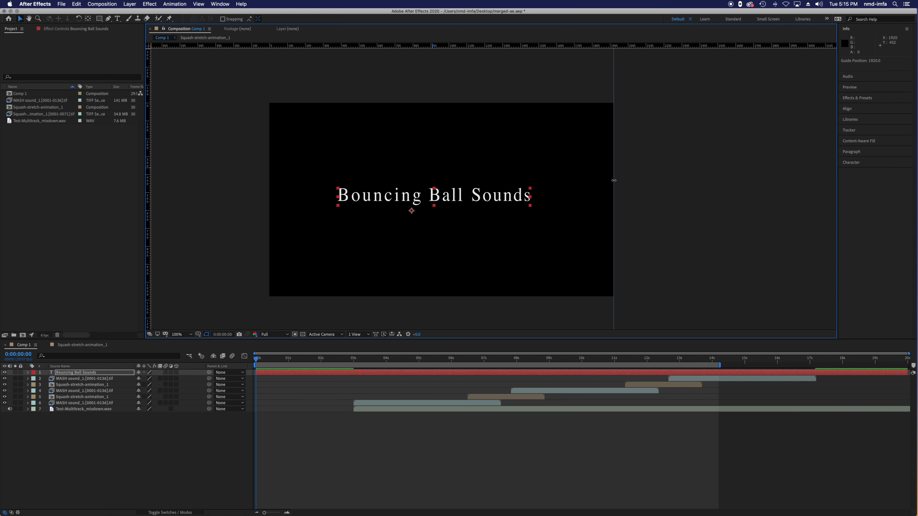
left_click_drag(613, 181, 441, 182)
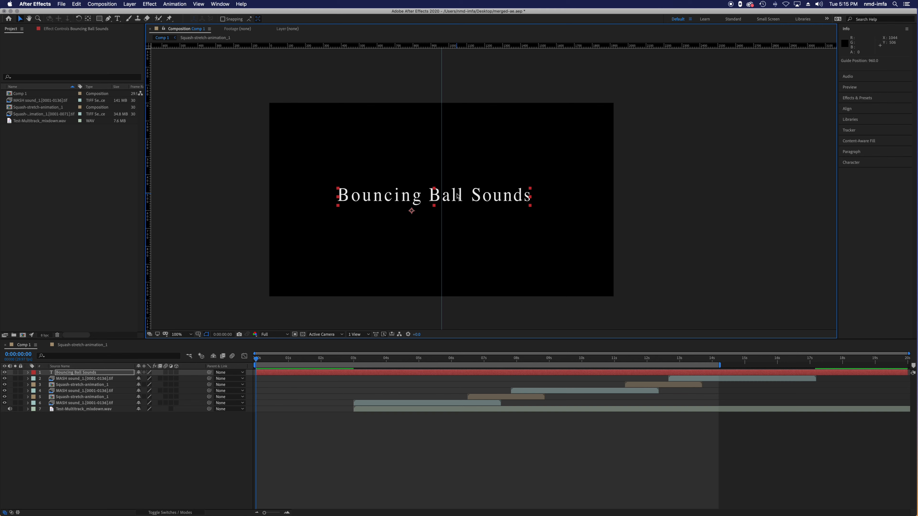
left_click_drag(456, 197, 464, 197)
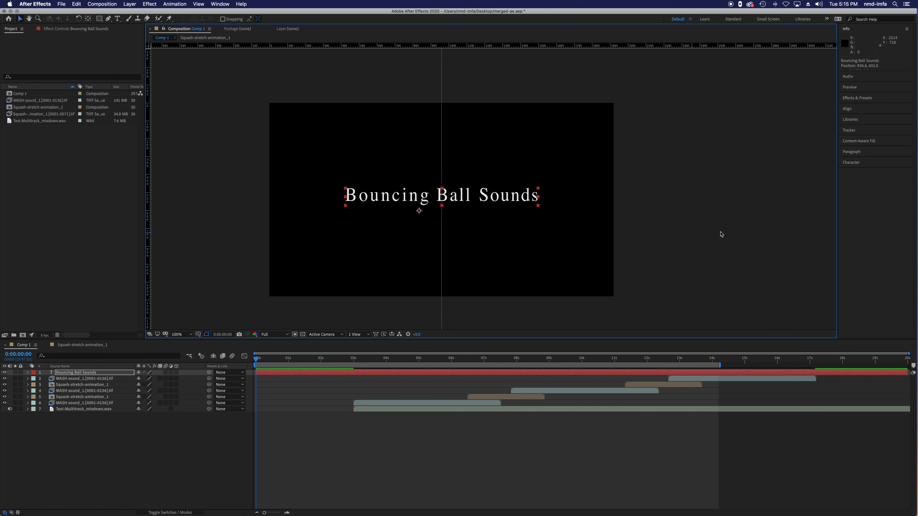
left_click(728, 237)
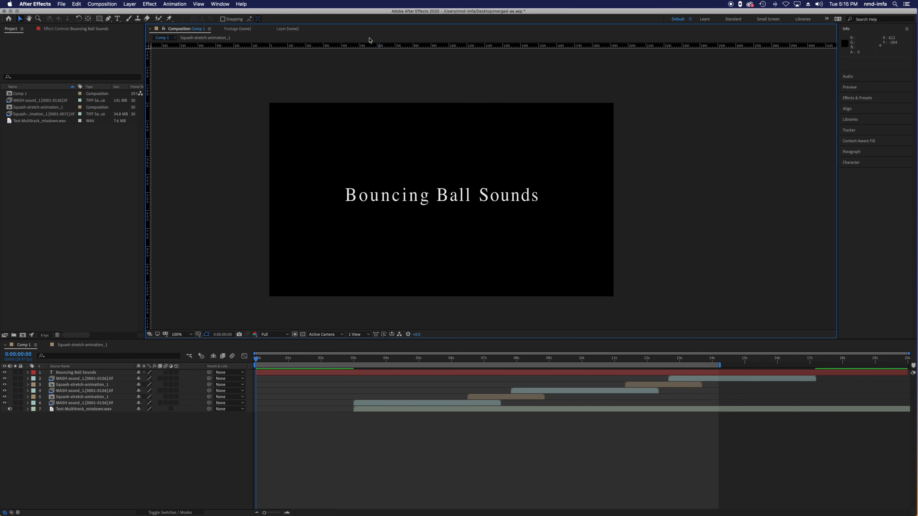
left_click(466, 202)
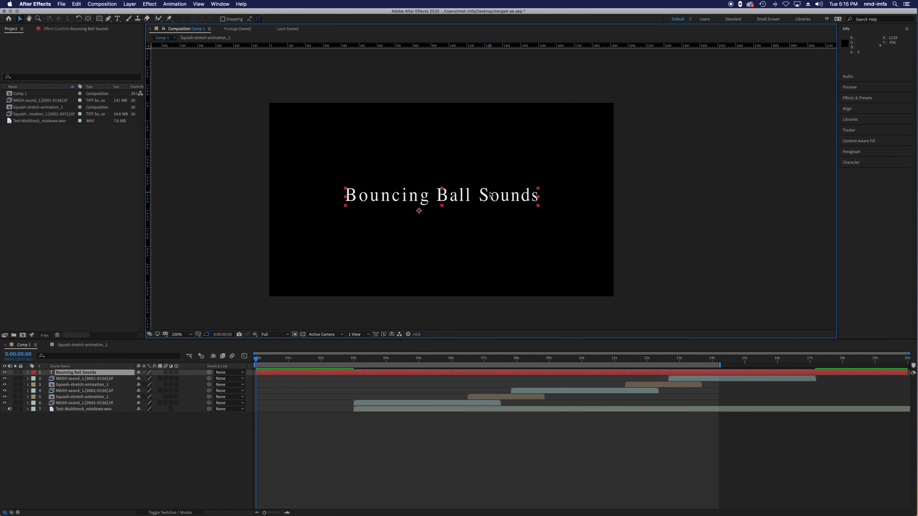
Save the project and expand the Transform properties of the Bouncing Ball Sounds title layer.
key("super+s")
left_click(29, 410)
left_click(28, 409)
left_click(28, 403)
left_click(28, 404)
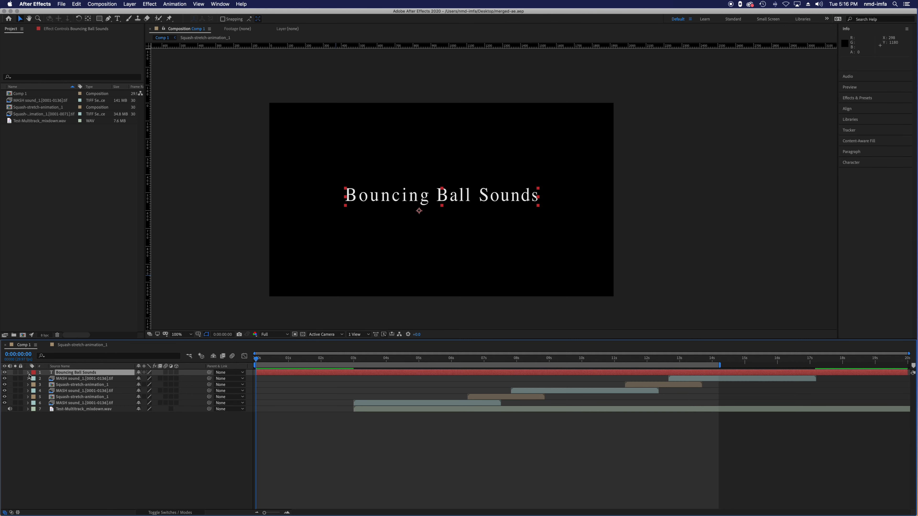
left_click(28, 373)
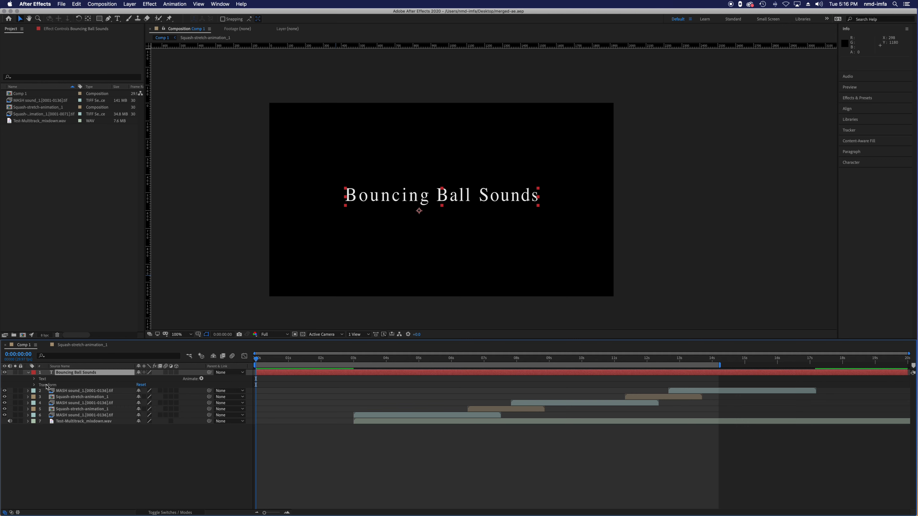
left_click(34, 385)
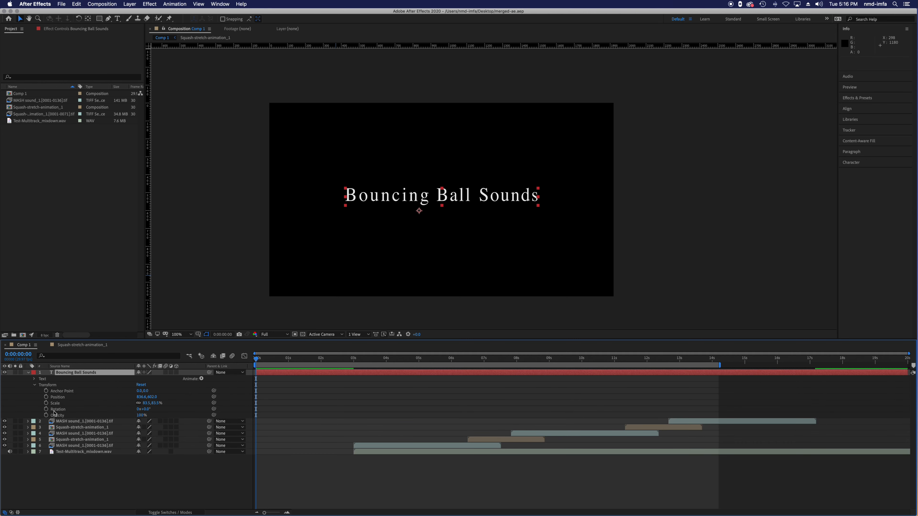
Keyframe the title's opacity at 0% at the start of the composition and 100% at 1 second.
left_click(142, 414)
key("Return")
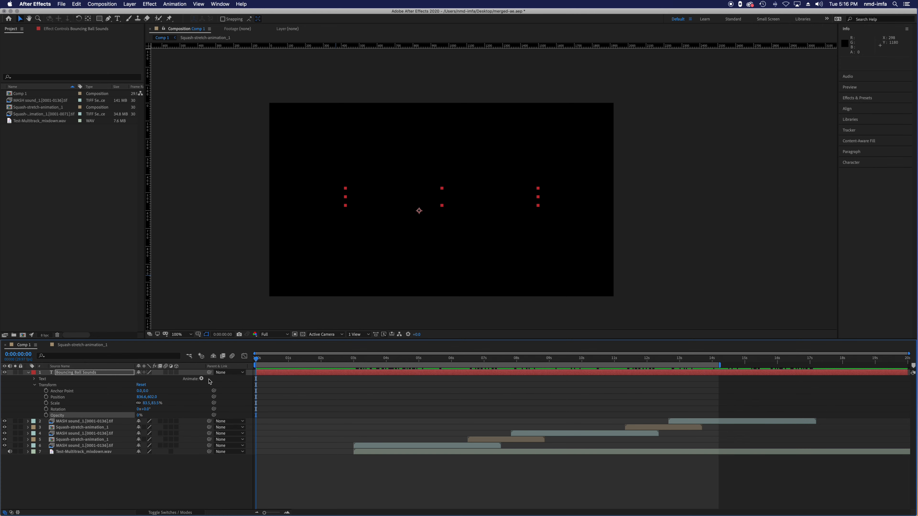
left_click(45, 415)
left_click_drag(292, 361, 288, 360)
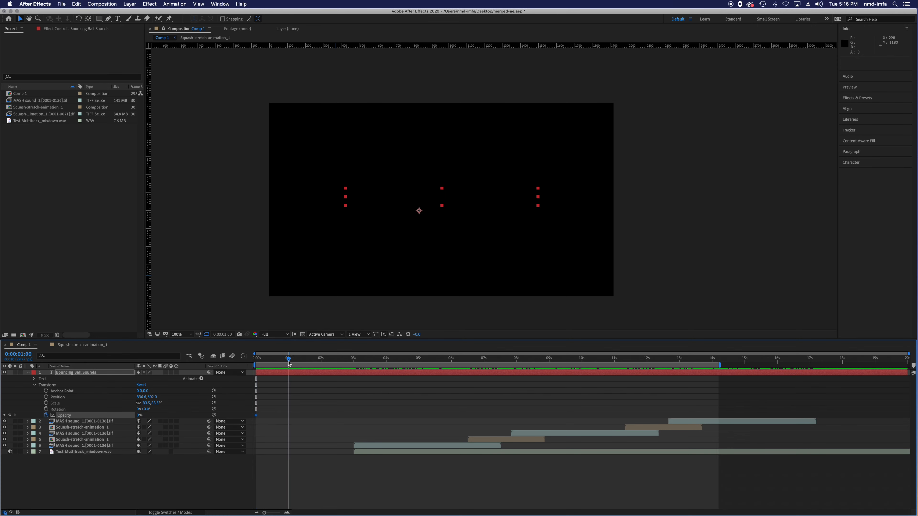
left_click(139, 415)
key("Return")
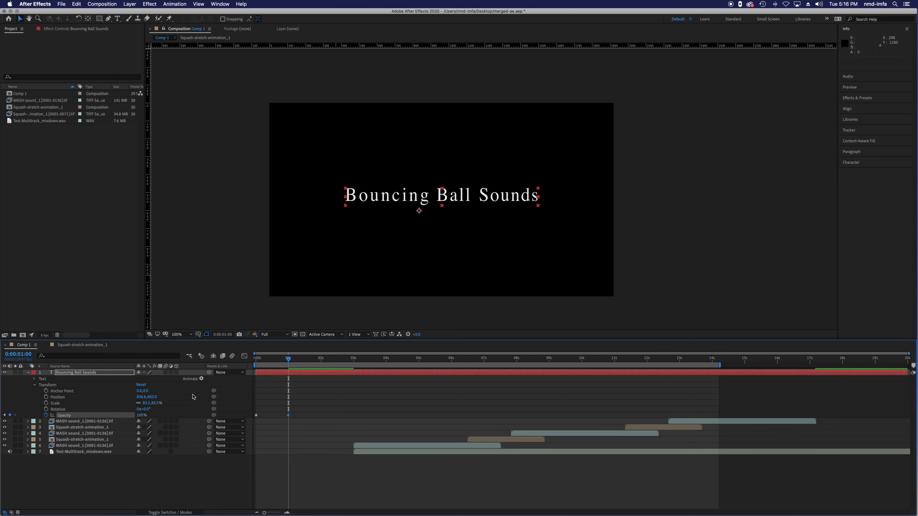
Paste the title's 100% opacity keyframe at about 2 seconds, add a 0% opacity keyframe at 3 seconds, and save the project.
left_click_drag(289, 360, 321, 361)
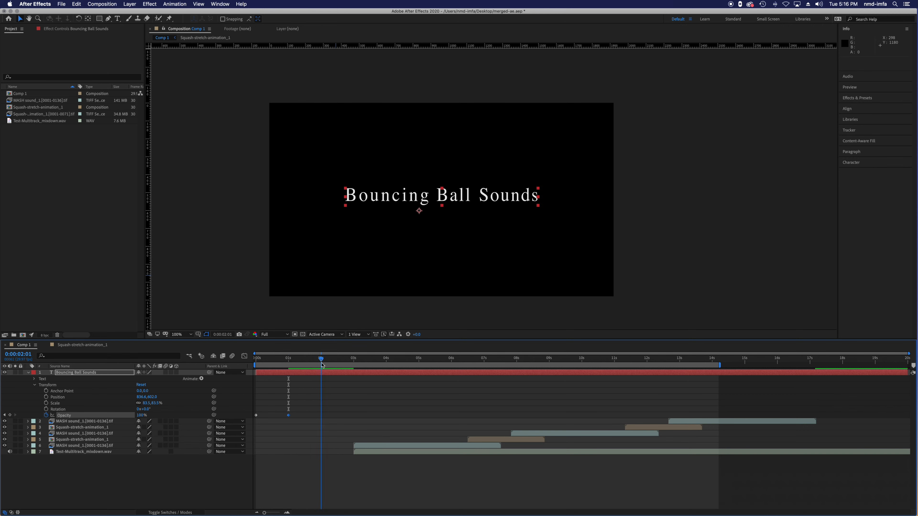
key("super+v")
left_click_drag(322, 360, 354, 361)
left_click(141, 416)
type("0")
key("Return")
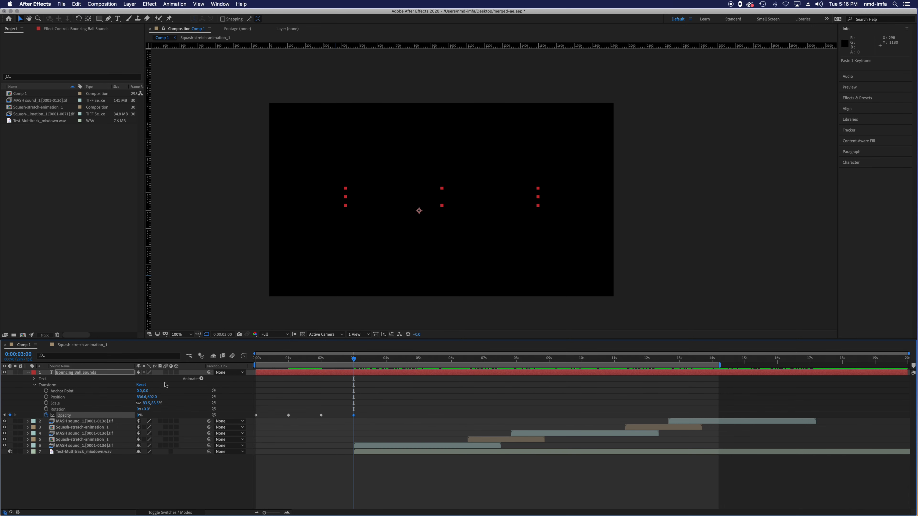
left_click_drag(351, 360, 251, 368)
key("super+s")
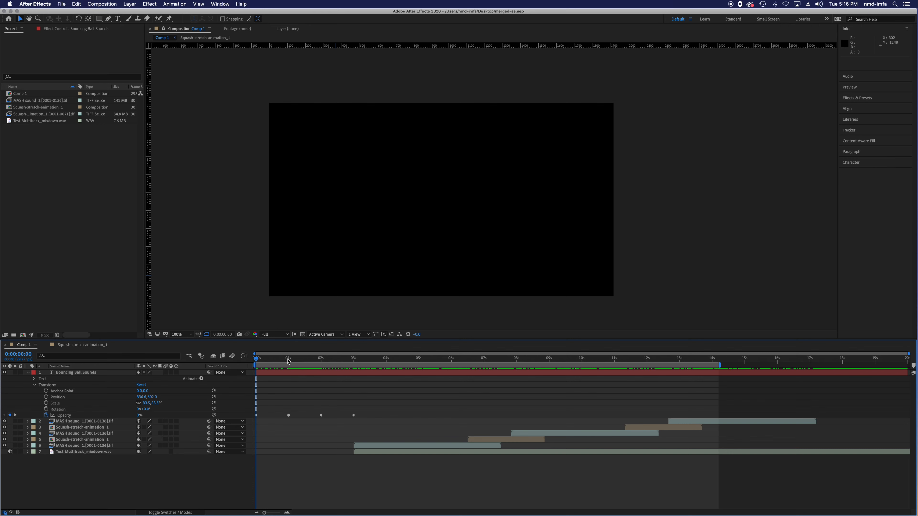
Keyframe the title's centered position at 1 second and move it beyond the frame's left edge at 0 seconds, position -679.4, 602.
left_click(288, 360)
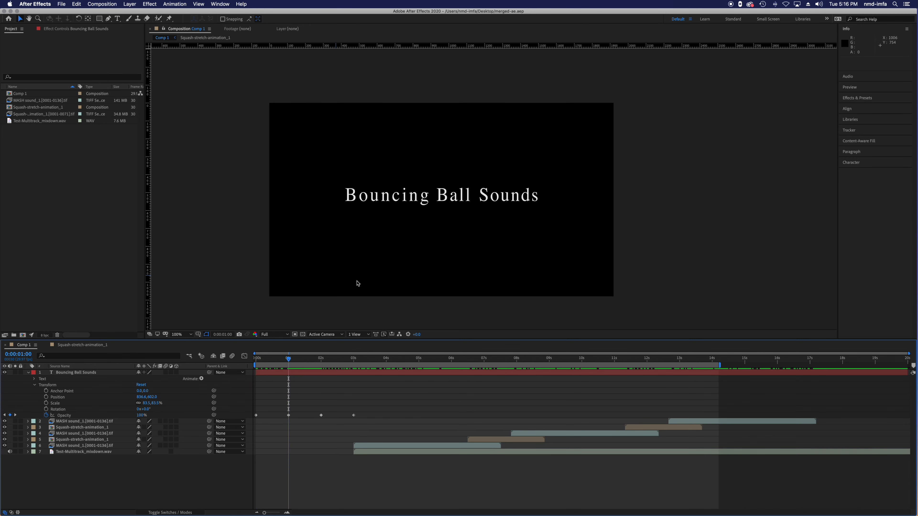
left_click(46, 397)
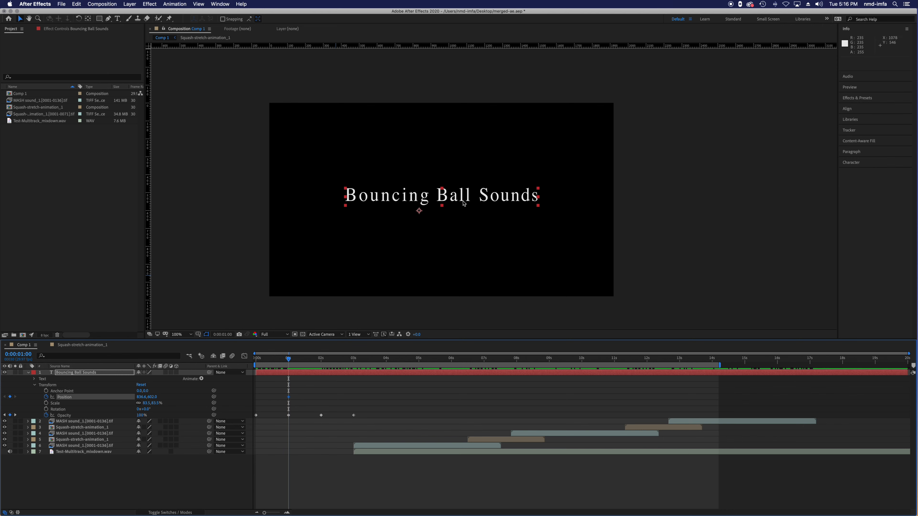
left_click_drag(289, 362, 246, 369)
left_click_drag(482, 205, 152, 208)
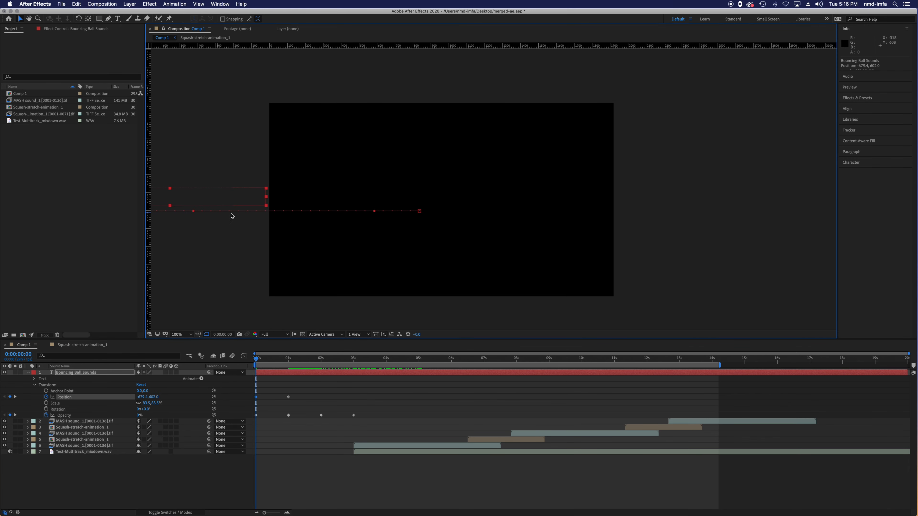
Copy the centered position keyframe to 2 seconds, move the title beyond the frame's right edge at 3 seconds, and save the project.
left_click_drag(256, 360, 319, 360)
left_click(288, 397)
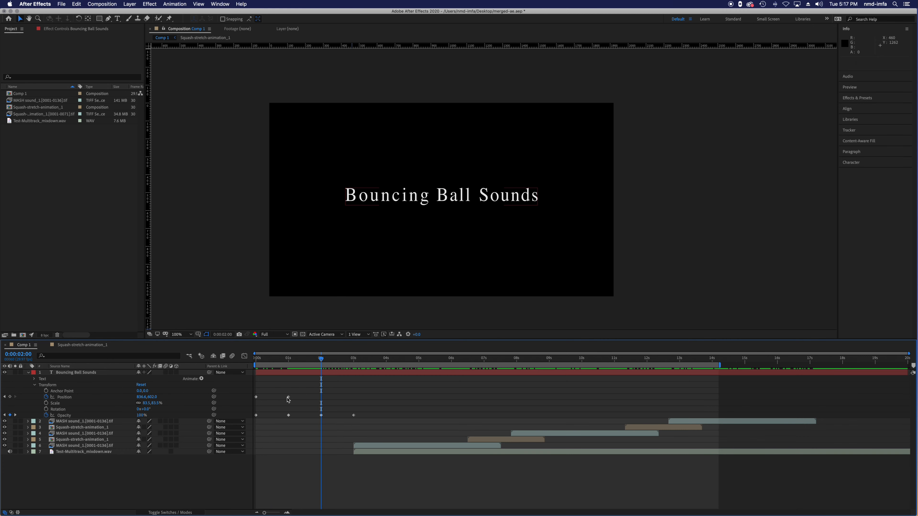
key("super+c")
key("super+v")
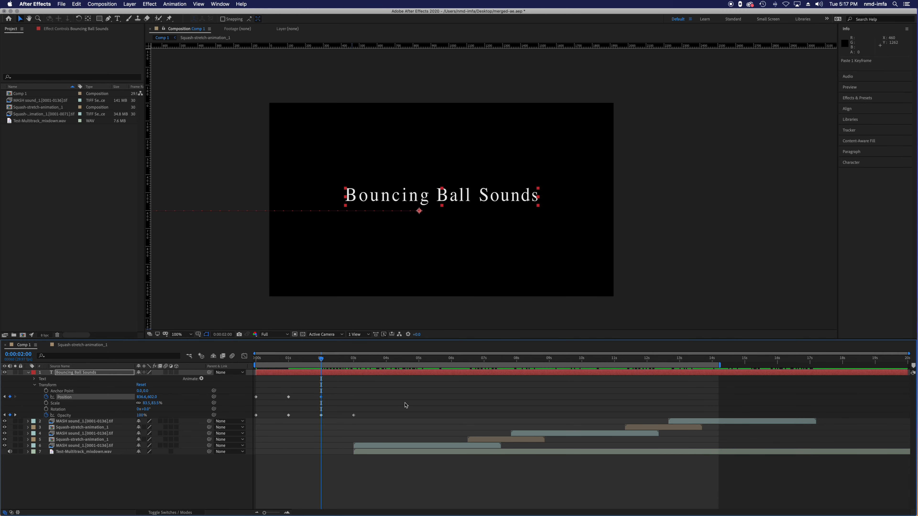
left_click_drag(323, 361, 355, 363)
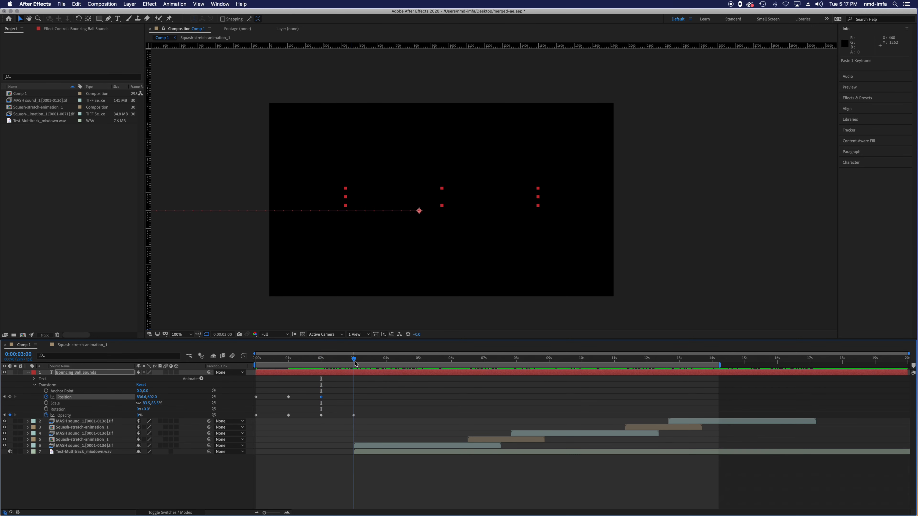
left_click_drag(389, 202, 663, 217)
key("super+s")
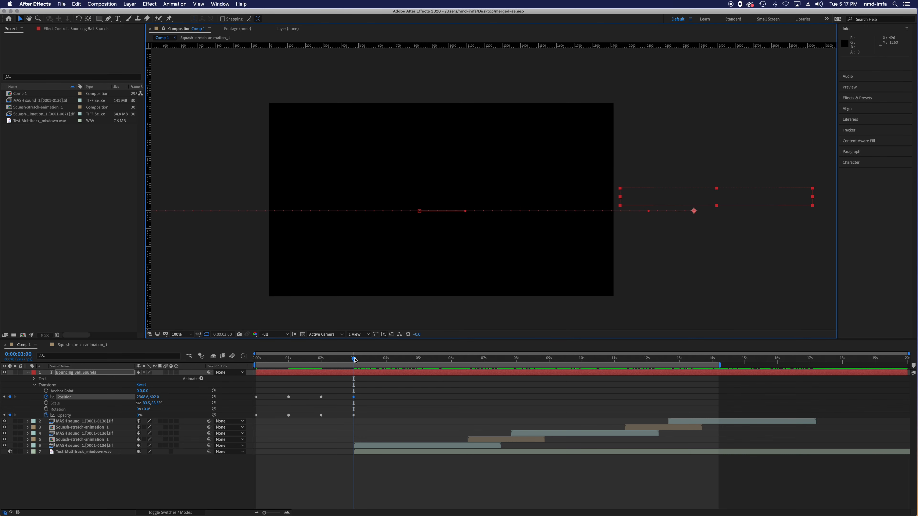
Shorten the work area to end shortly after the title's last keyframes and preview the title animation from the start.
left_click_drag(355, 360, 249, 365)
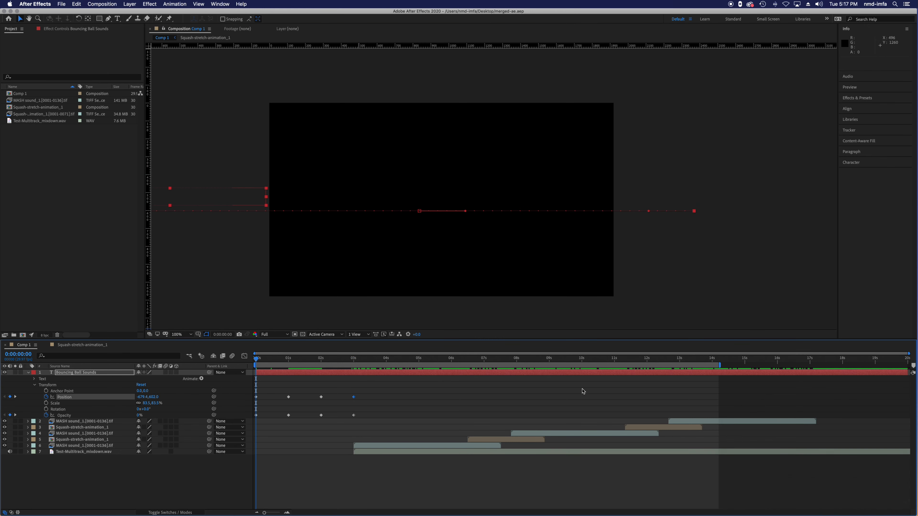
left_click_drag(720, 366, 373, 366)
key("space")
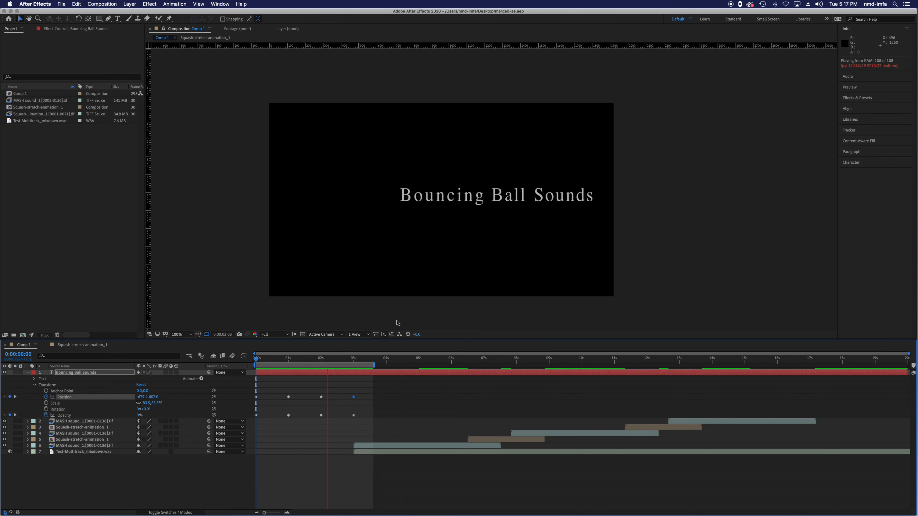
left_click(370, 414)
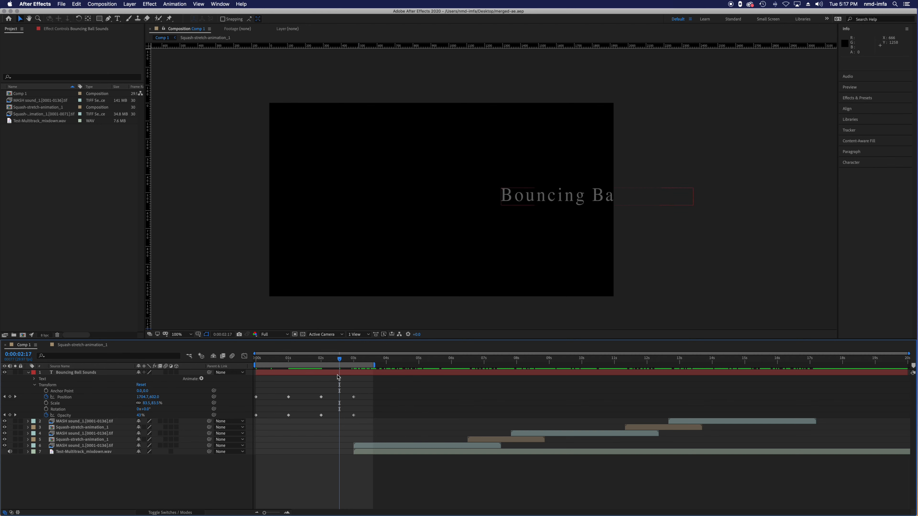
Compress all the title's position and opacity keyframes proportionally so the last pair falls shortly after 2 seconds.
left_click_drag(339, 362, 305, 363)
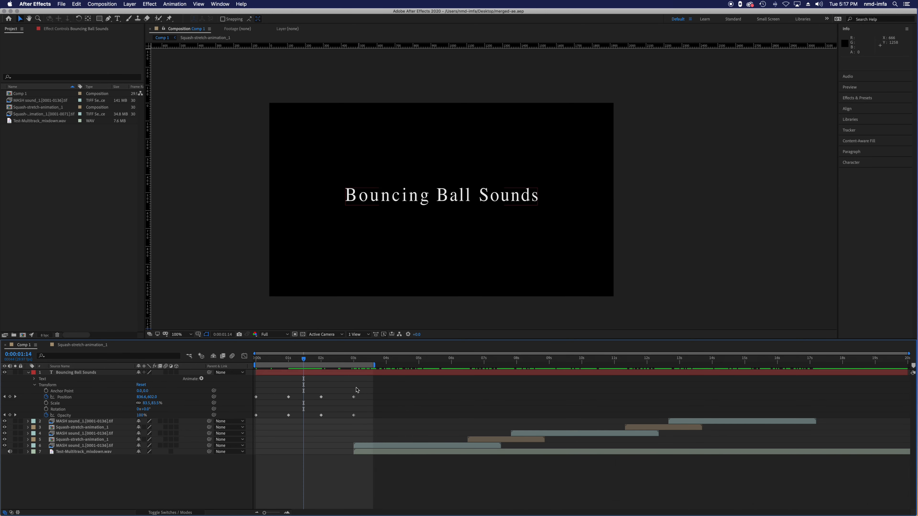
left_click_drag(360, 394, 255, 421)
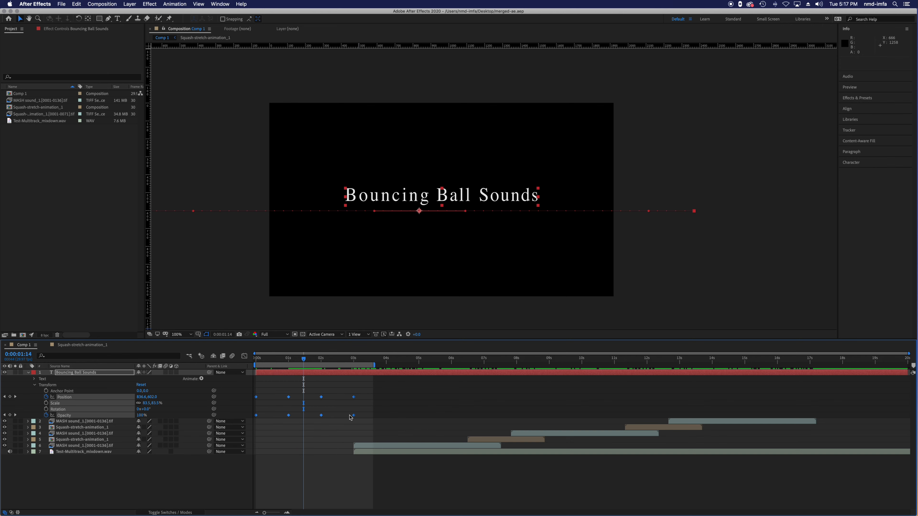
left_click_drag(354, 419, 327, 420)
Shift the last two pairs of position and opacity keyframes so the final pair sits at 3 seconds, save, and preview the title.
left_click_drag(296, 390, 328, 422)
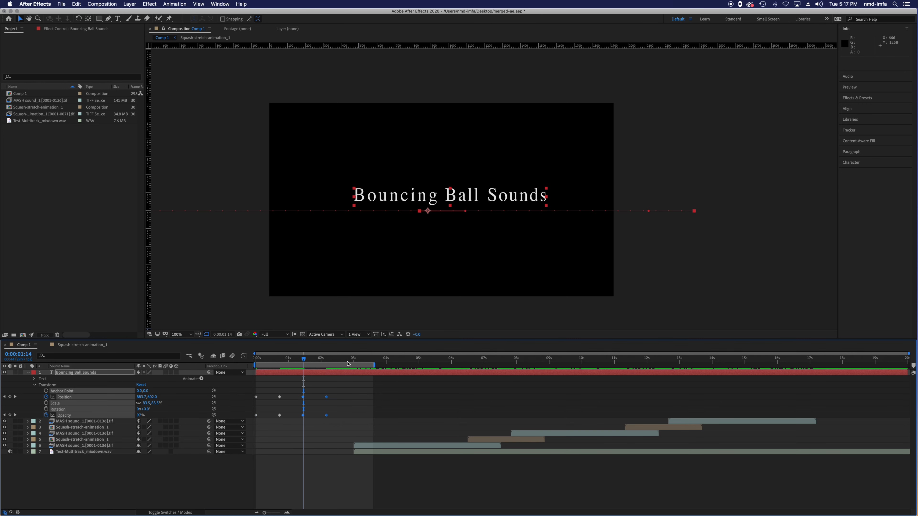
left_click(354, 359)
left_click_drag(326, 398, 353, 398)
key("super+s")
left_click_drag(305, 360, 248, 364)
key("space")
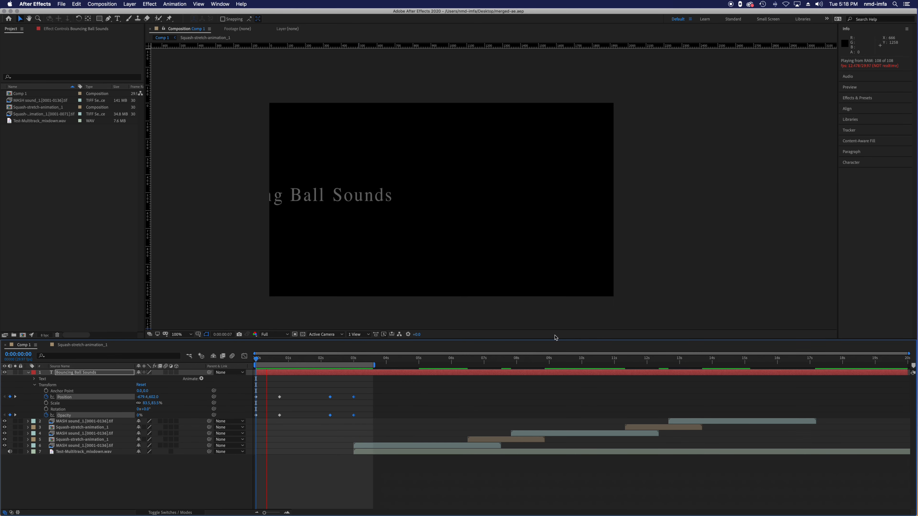
key("space")
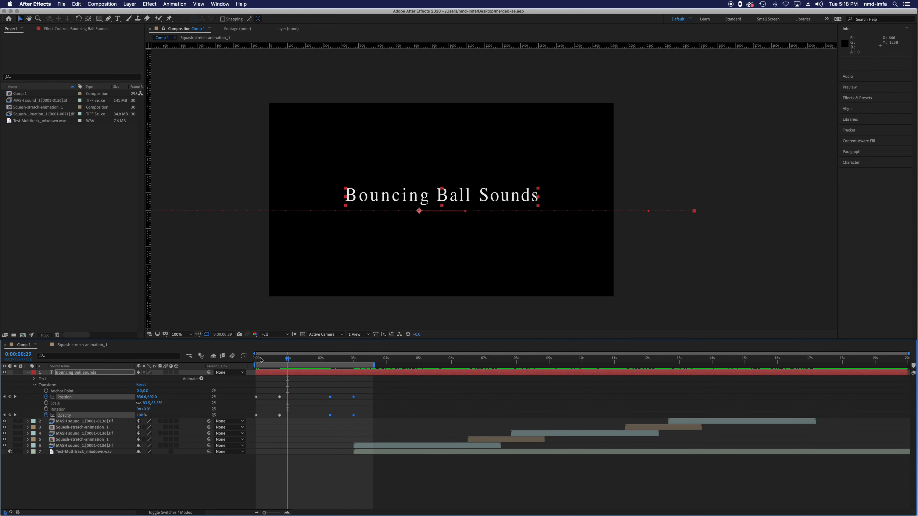
Set the composition preview resolution to Half, save the project, and replay the title animation from the start.
left_click(273, 335)
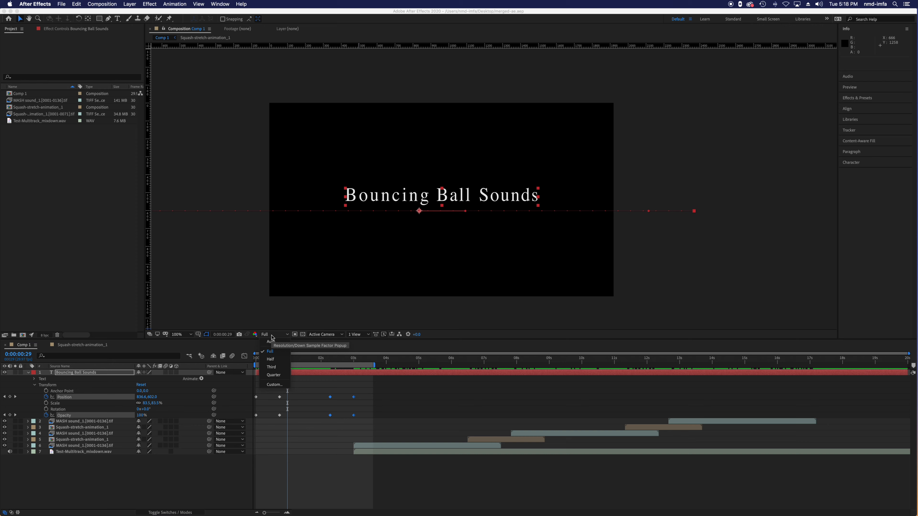
left_click(272, 361)
left_click_drag(301, 363, 237, 363)
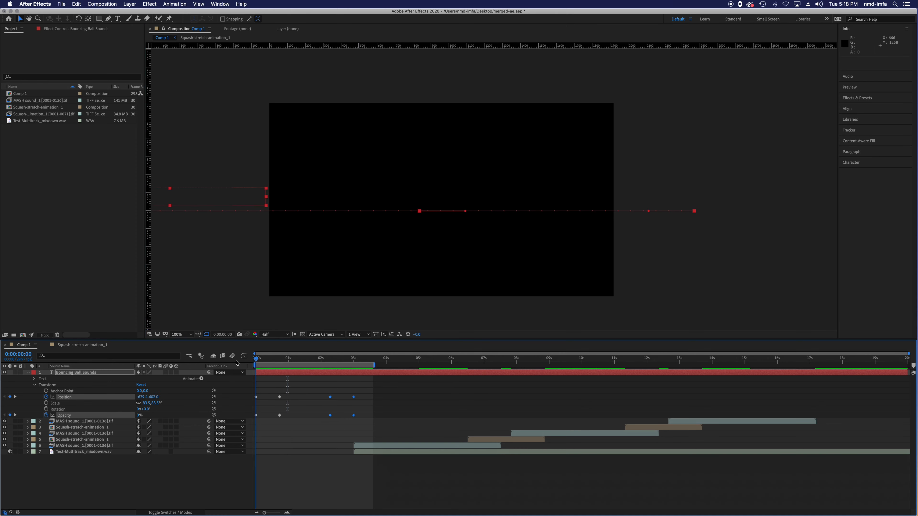
key("cmd+s")
key("space")
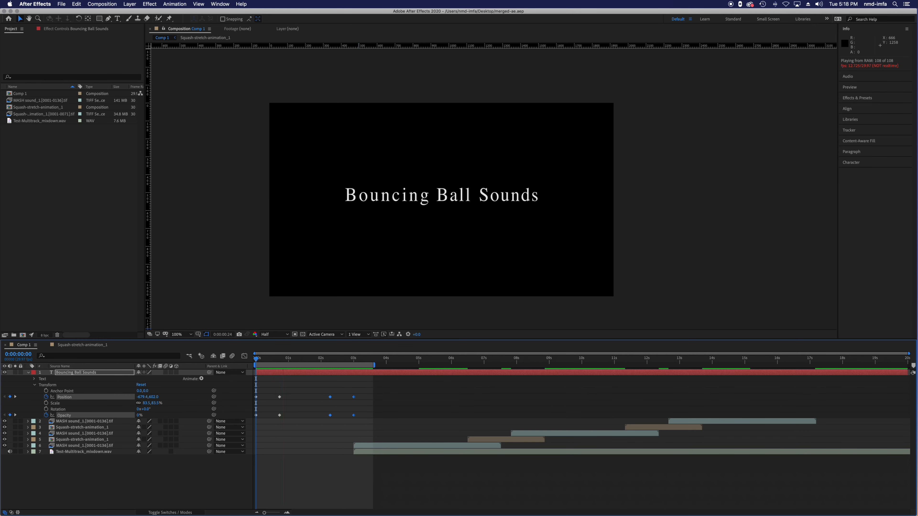
mouse_move(655, 515)
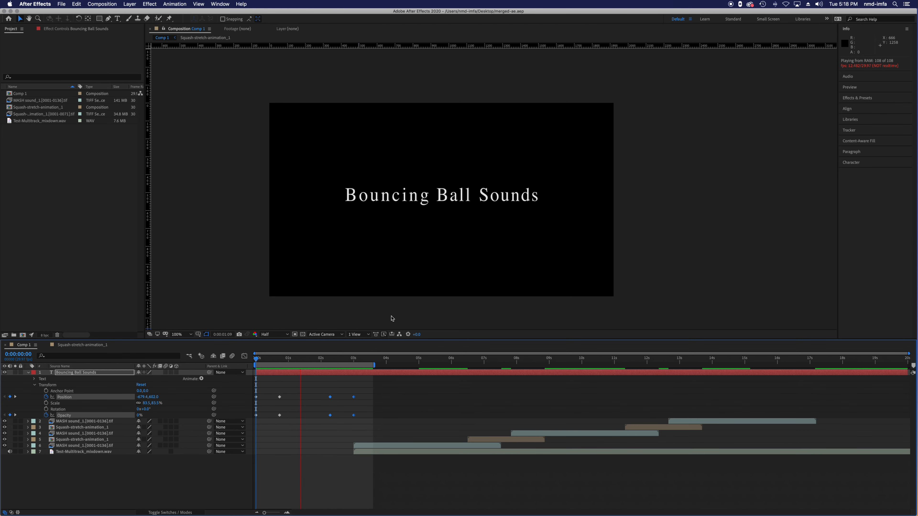
key("space")
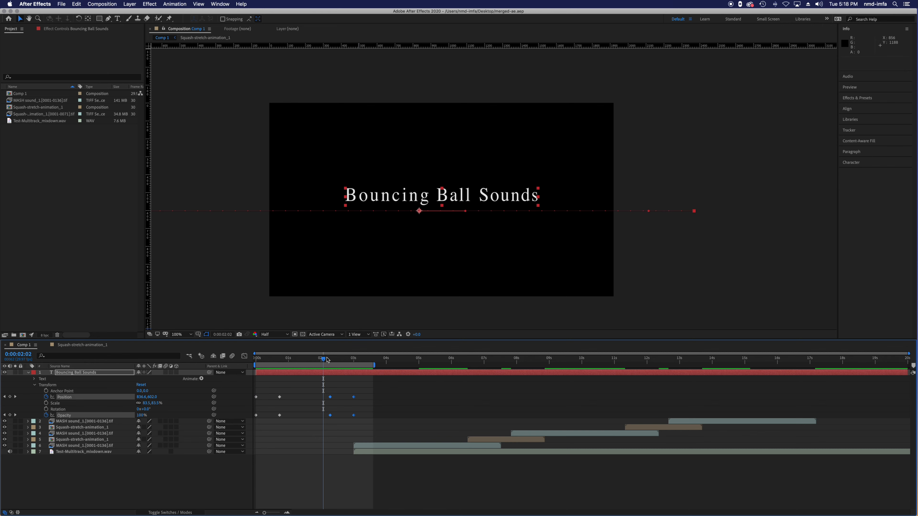
Apply Easy Ease In to the title's first position keyframe at 0 seconds.
left_click_drag(323, 362, 254, 382)
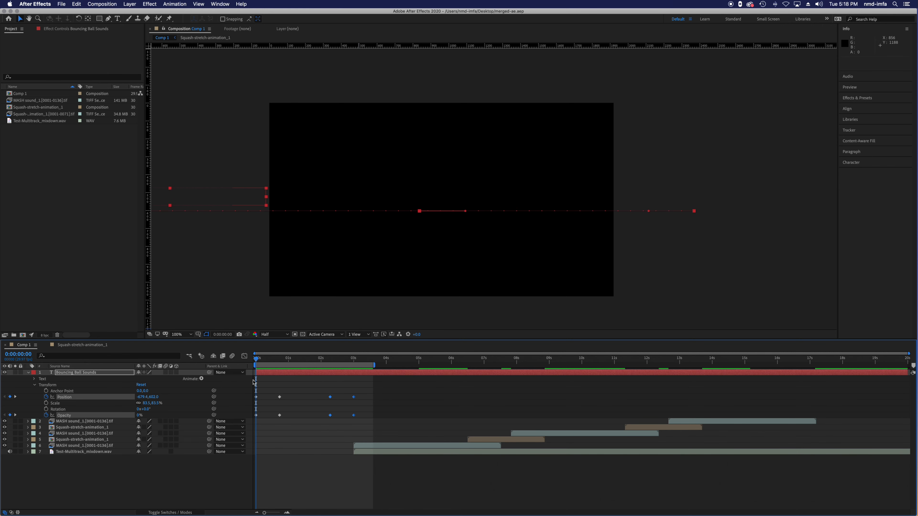
left_click(256, 396)
right_click(256, 397)
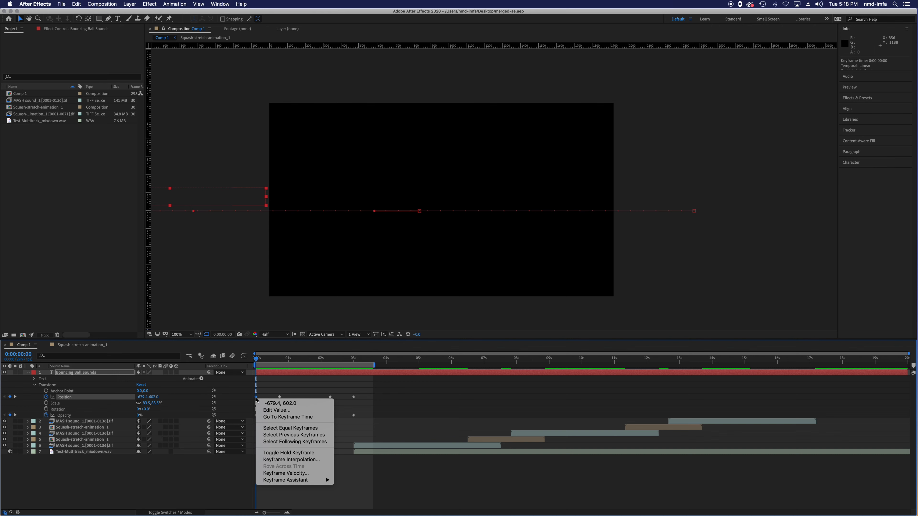
mouse_move(309, 480)
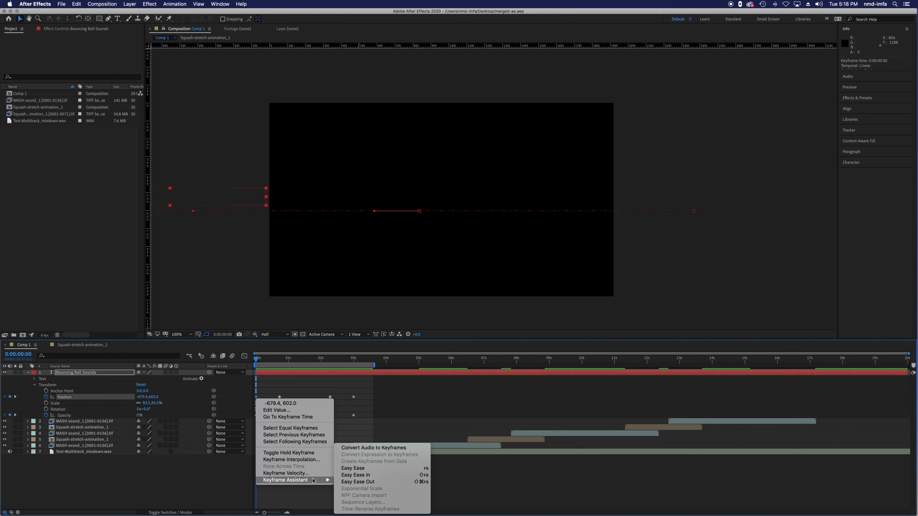
left_click(354, 475)
Apply Easy Ease In to the title's first opacity keyframe at 0 seconds.
double_click(256, 414)
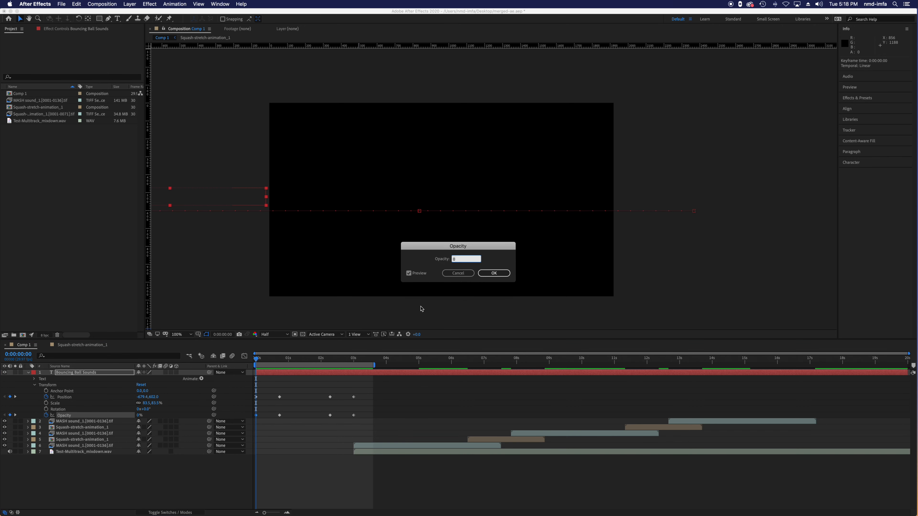
left_click(458, 273)
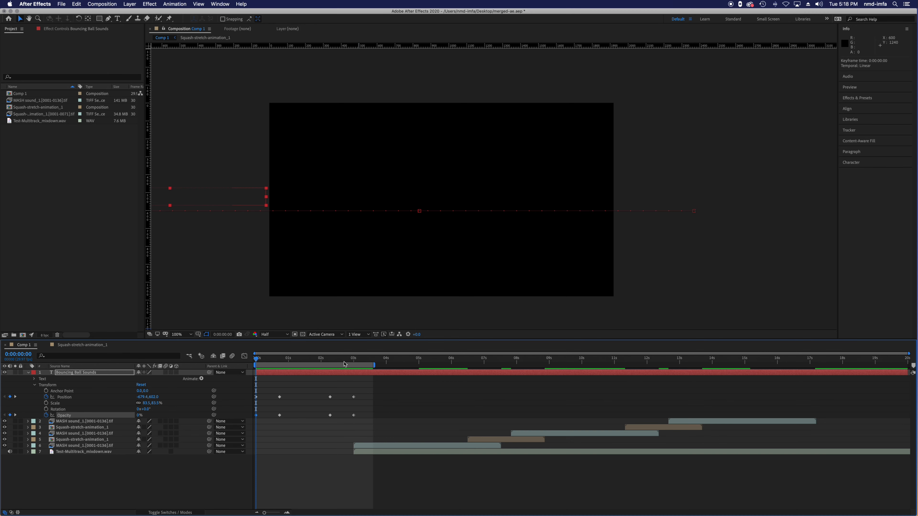
right_click(256, 416)
mouse_move(304, 498)
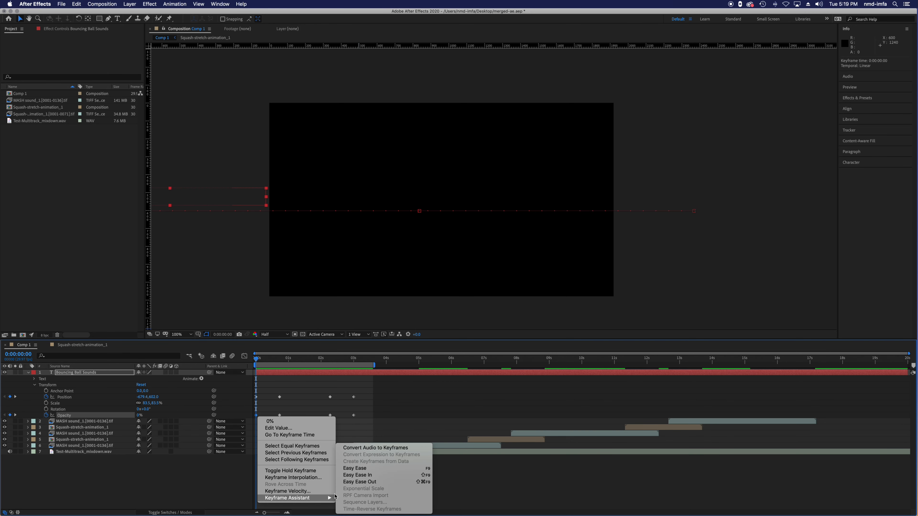
left_click(359, 476)
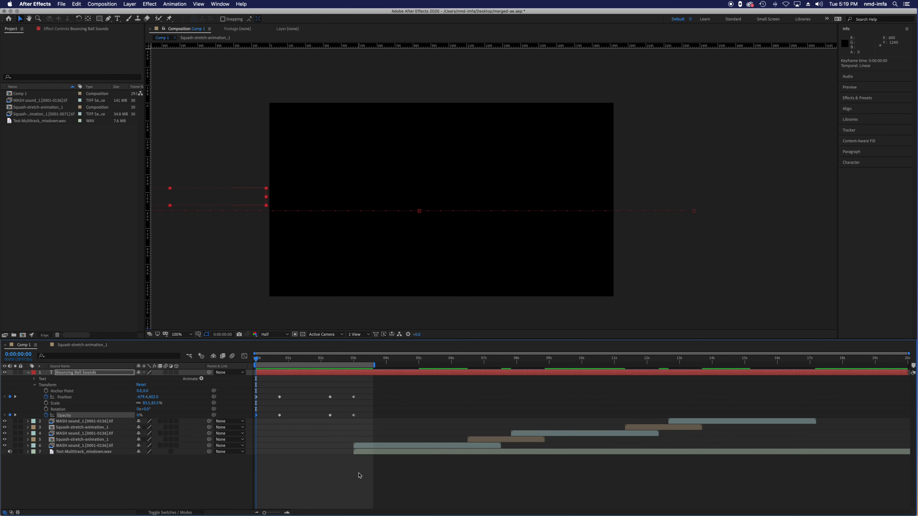
Apply Easy Ease Out to the title's third position and opacity keyframes, at 0:00:02:08.
left_click(330, 398)
left_click_drag(324, 385, 331, 421)
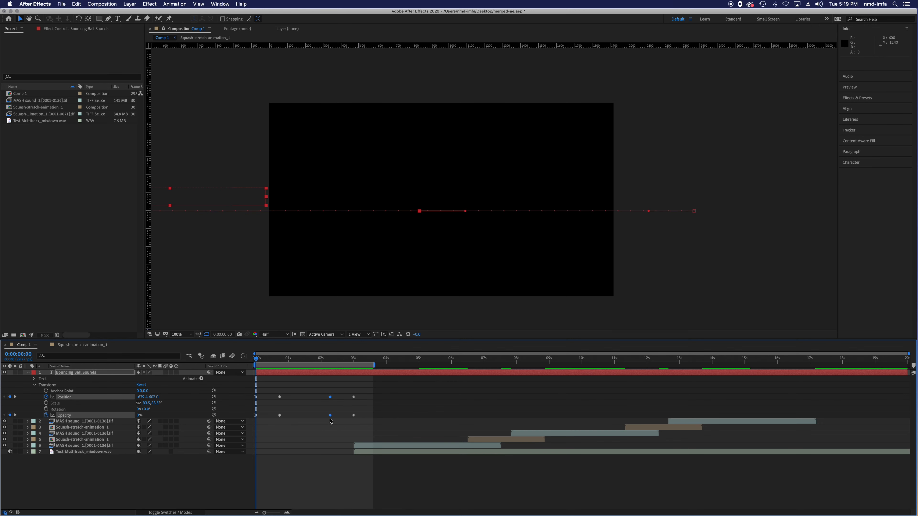
right_click(330, 417)
mouse_move(363, 499)
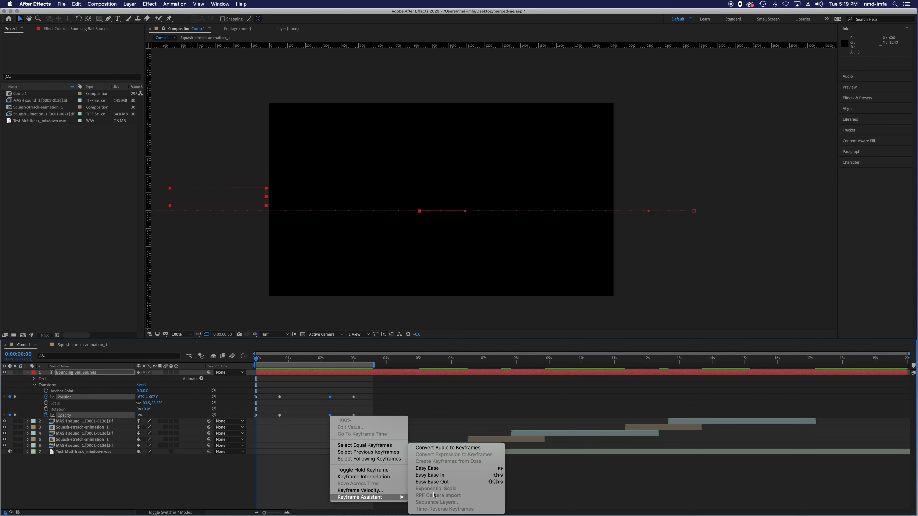
left_click(444, 482)
Save the project and preview the eased title animation.
key("super+s")
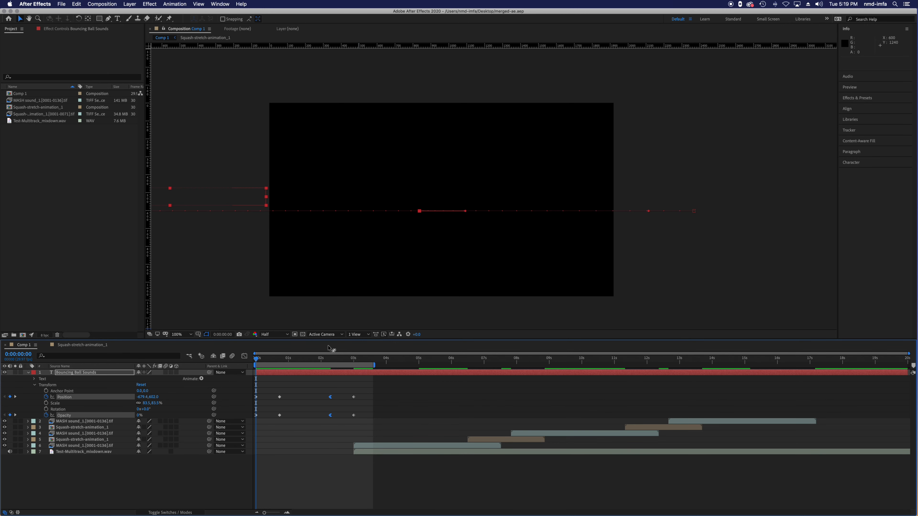
key("space")
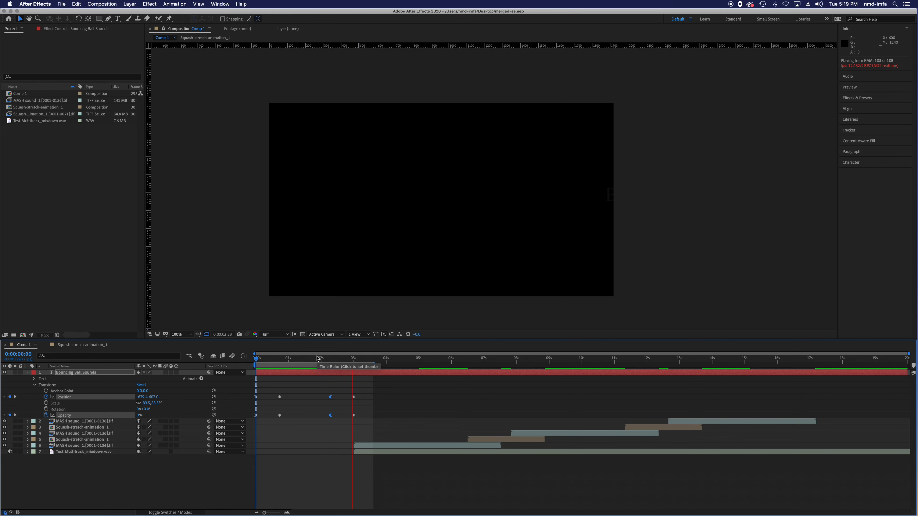
key("space")
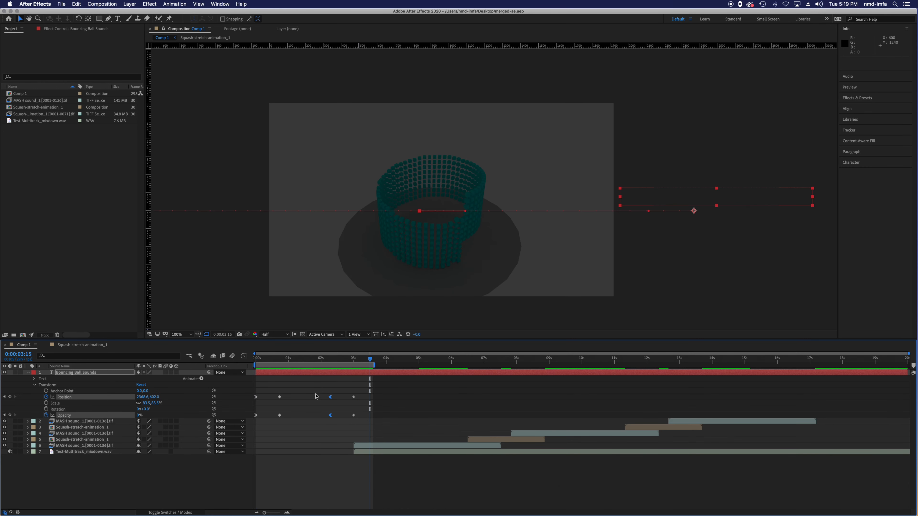
Go to 0:00:00:22, add a new mask around the Bouncing Ball Sounds title layer, and reveal it in the timeline.
left_click_drag(316, 361, 280, 369)
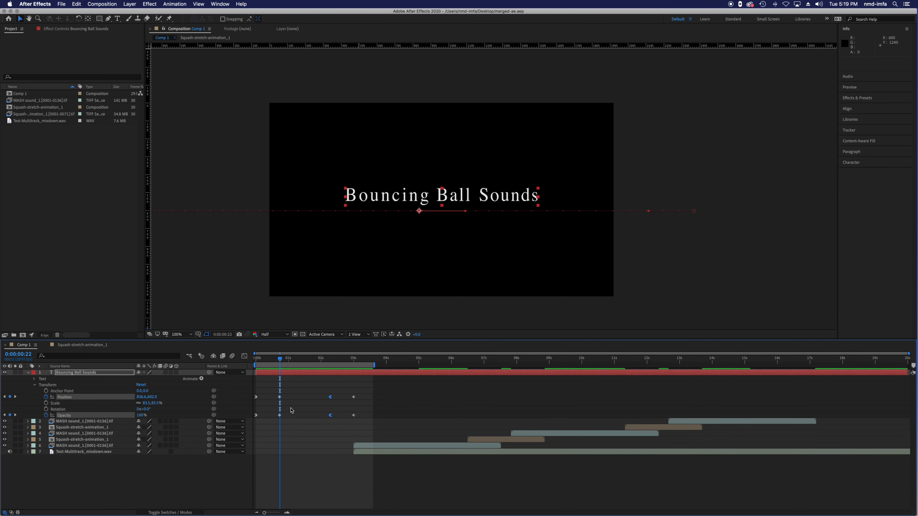
left_click(294, 375)
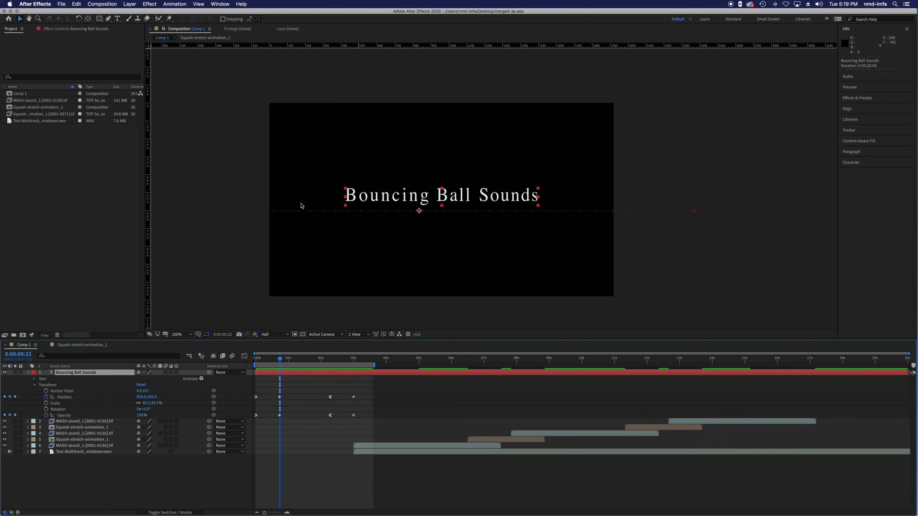
left_click(129, 4)
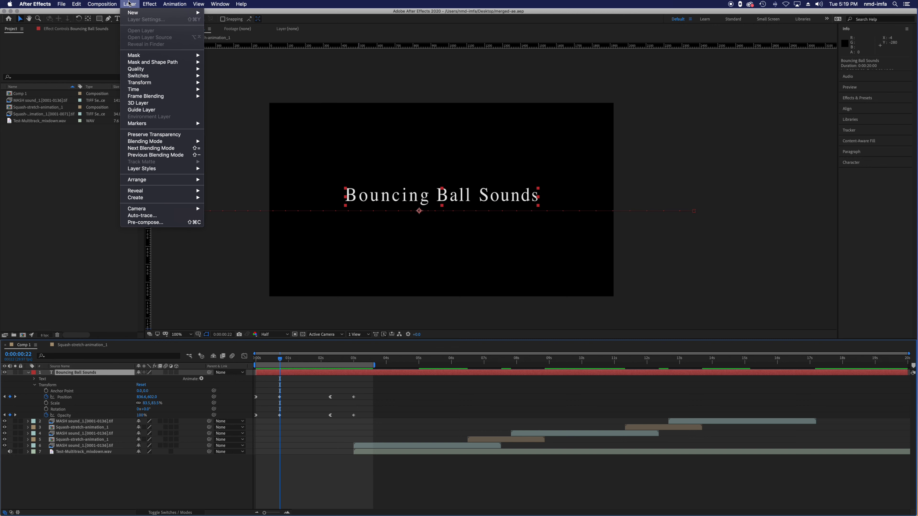
mouse_move(152, 55)
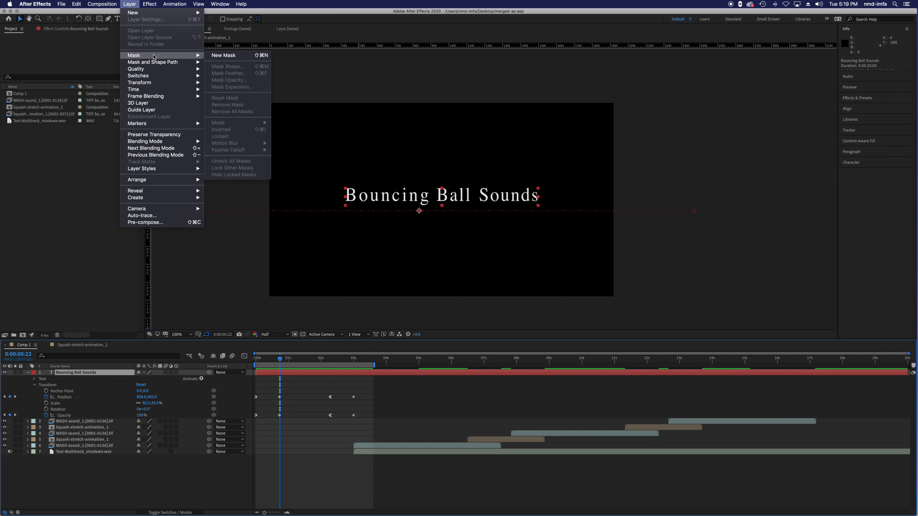
left_click(217, 55)
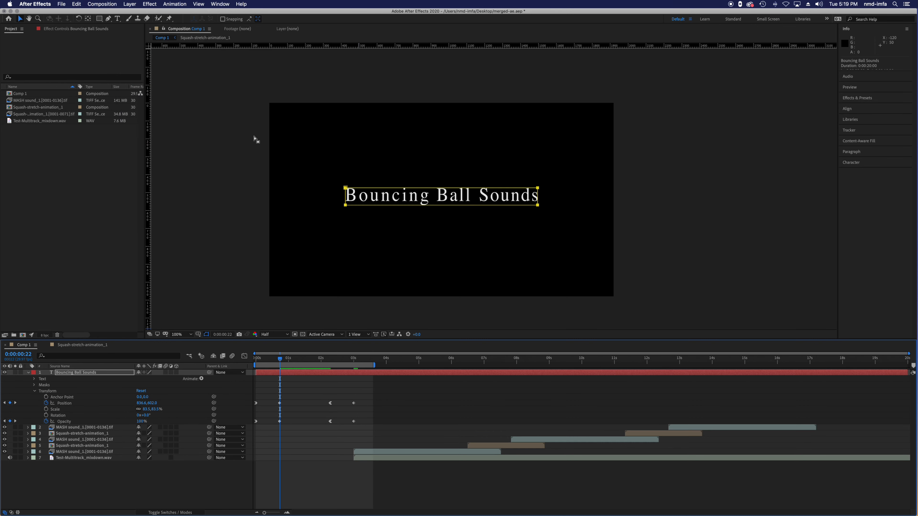
left_click(34, 386)
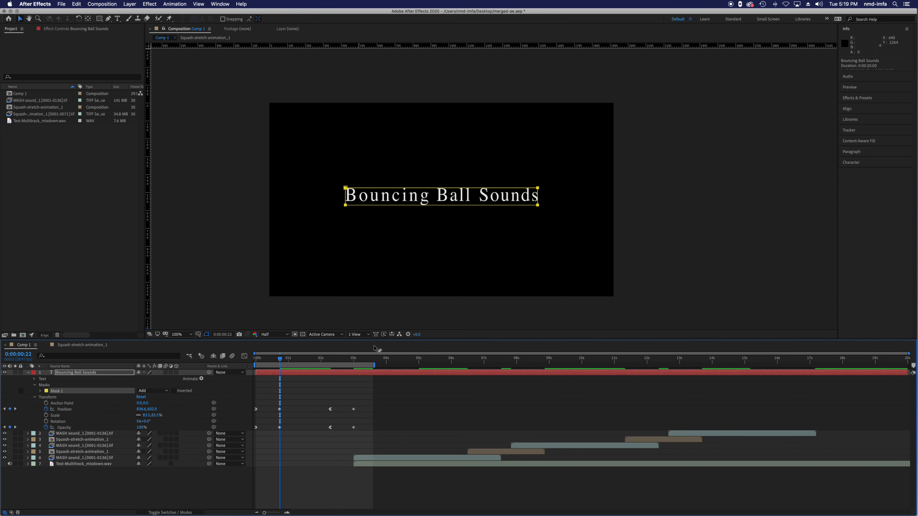
Set a Mask Path keyframe for Mask 1 at 0:00:00:22 and return the current time to 0 seconds.
mouse_move(279, 359)
left_mouse_down()
mouse_move(263, 359)
mouse_move(279, 360)
left_mouse_up()
left_click(40, 391)
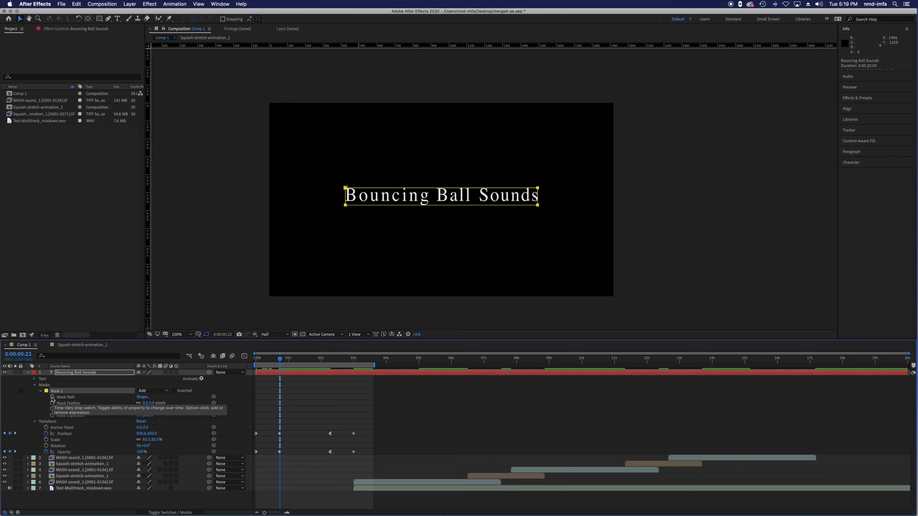
left_click(52, 397)
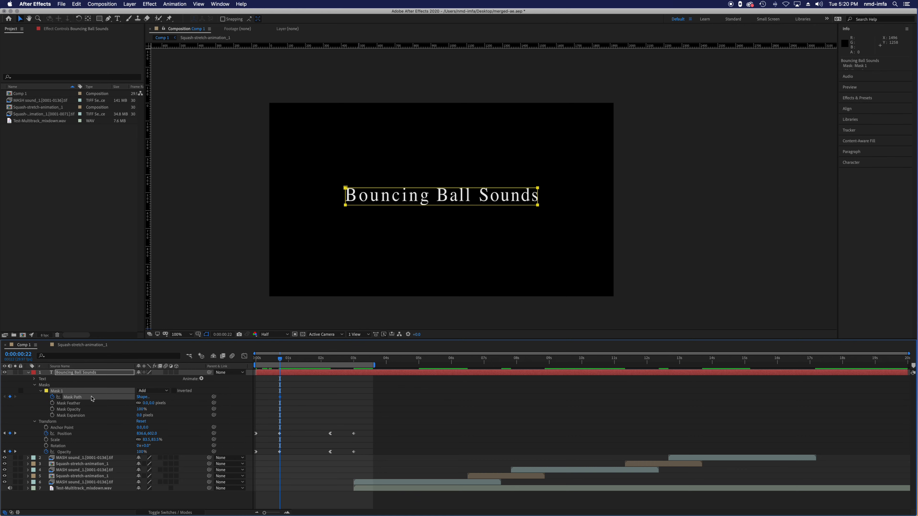
left_click_drag(280, 362, 256, 366)
scroll(260, 239, "down", 1)
scroll(260, 239, "up", 1)
scroll(260, 239, "down", 1)
Try collapsing the title's mask onto its left edge at 0 seconds, and undo the path edit.
left_click(380, 201)
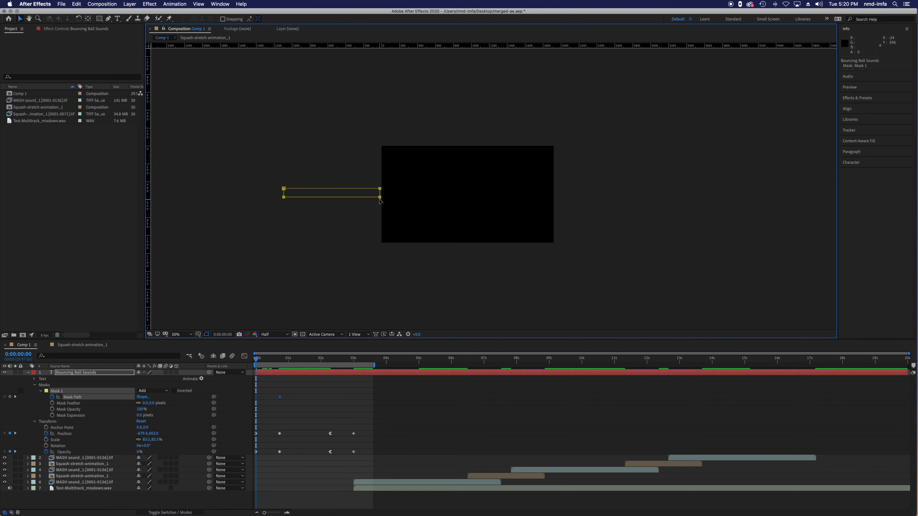
left_click(374, 200)
left_click(379, 199)
left_click_drag(380, 191, 285, 192)
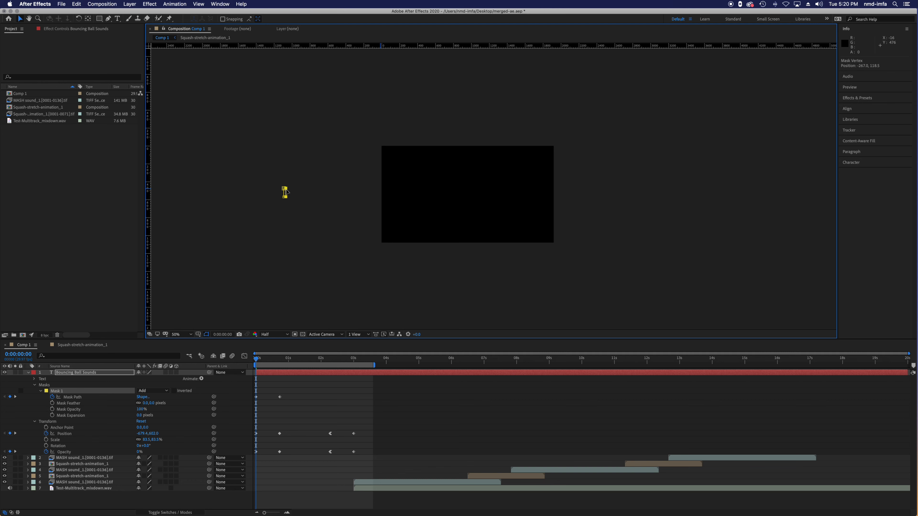
right_click(284, 192)
left_click(251, 209)
mouse_move(259, 356)
left_mouse_down()
mouse_move(290, 366)
mouse_move(253, 374)
left_mouse_up()
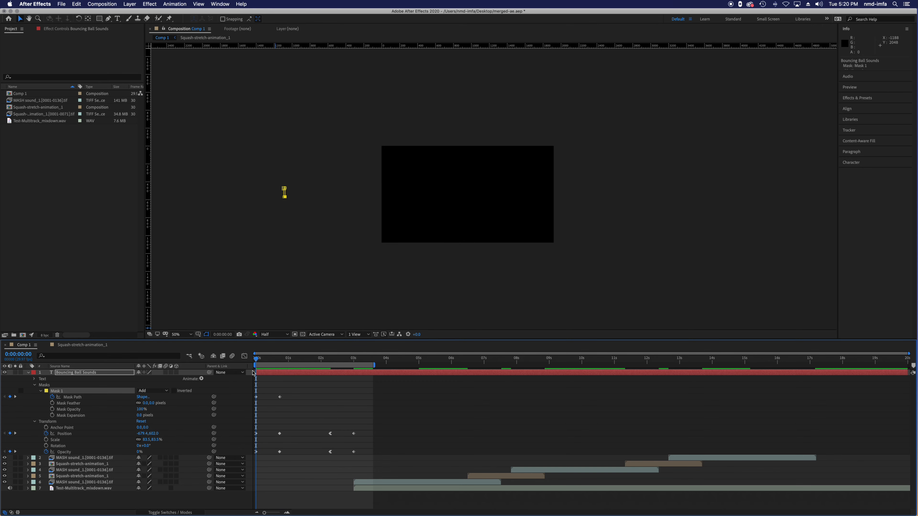
key("super+z")
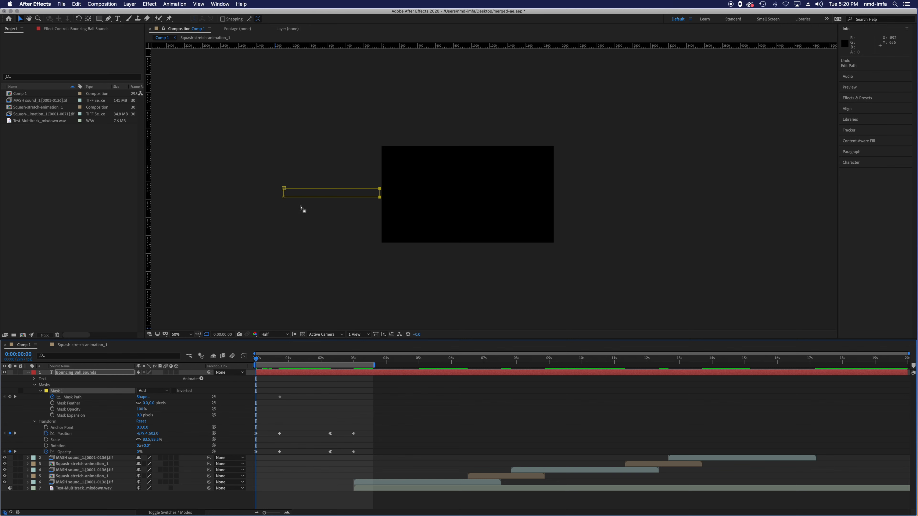
Collapse the title's mask at 0 seconds toward its right edge into a sliver about 24 px wide.
left_click(284, 197)
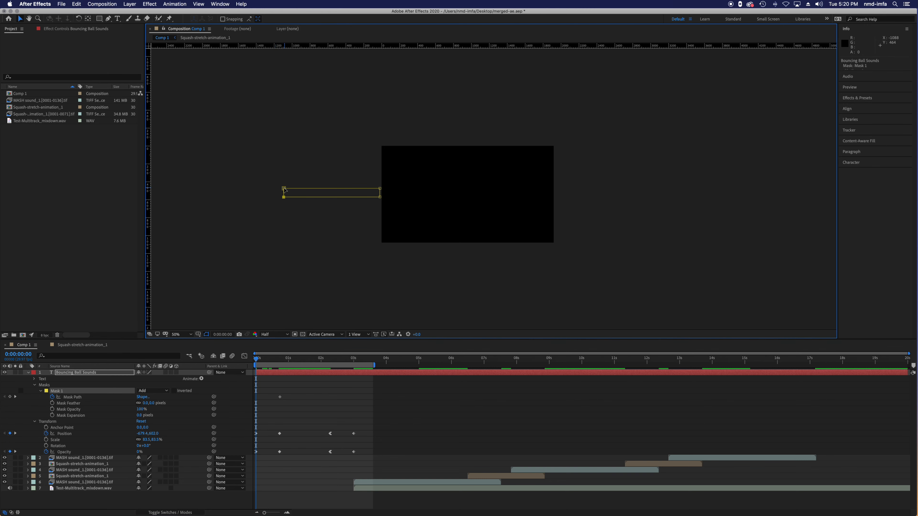
left_click_drag(283, 188, 294, 189)
left_click_drag(350, 197, 376, 202)
Copy the full-width Mask Path keyframe from 0:00:00:22 to 0:00:02:08.
left_click_drag(257, 360, 330, 369)
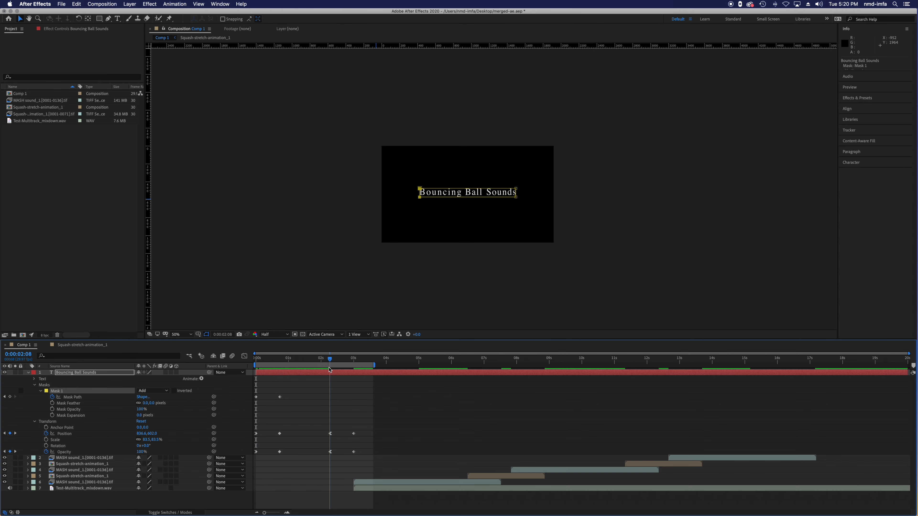
left_click(280, 397)
key("super+v")
At 3 seconds, collapse the title's mask into a narrow sliver at its right edge.
left_click_drag(331, 360, 354, 360)
left_click_drag(557, 198, 557, 199)
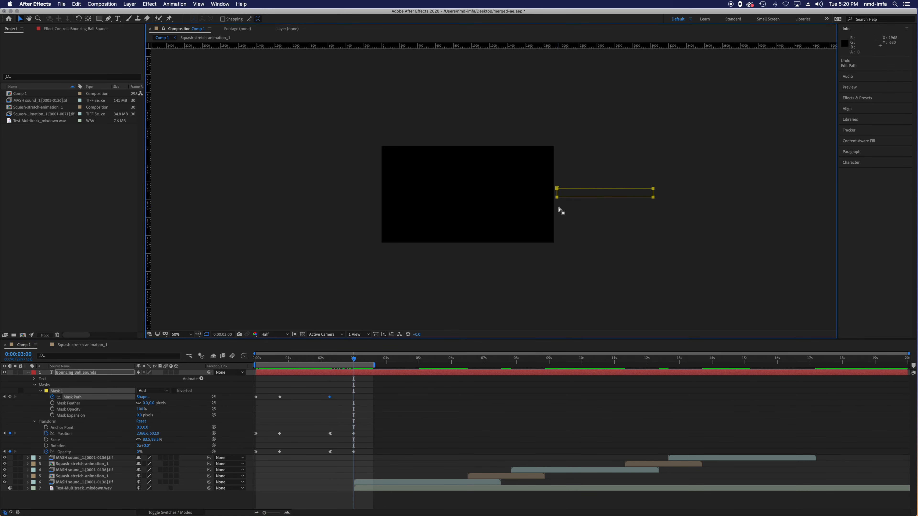
left_click(559, 208)
left_click(557, 197)
left_click_drag(557, 189, 651, 190)
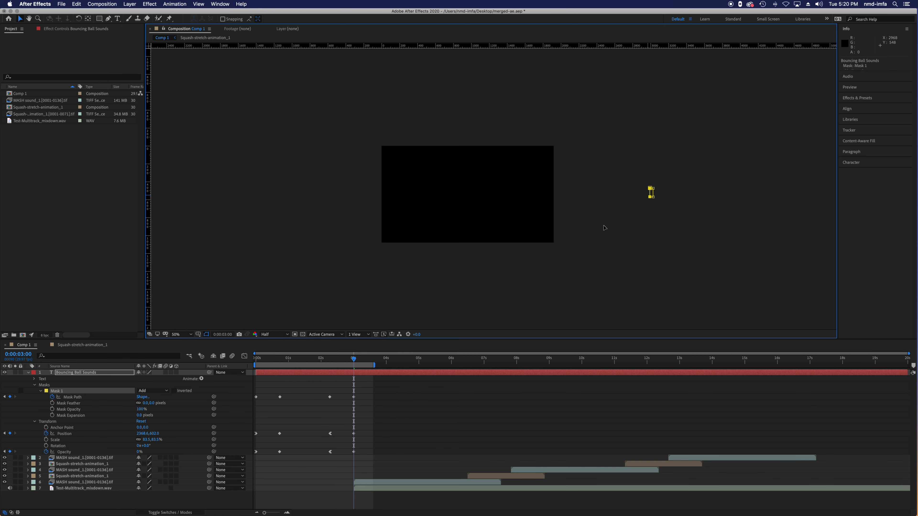
Apply Easy Ease In to the first Mask Path keyframe at 0 seconds.
left_click_drag(355, 364, 260, 382)
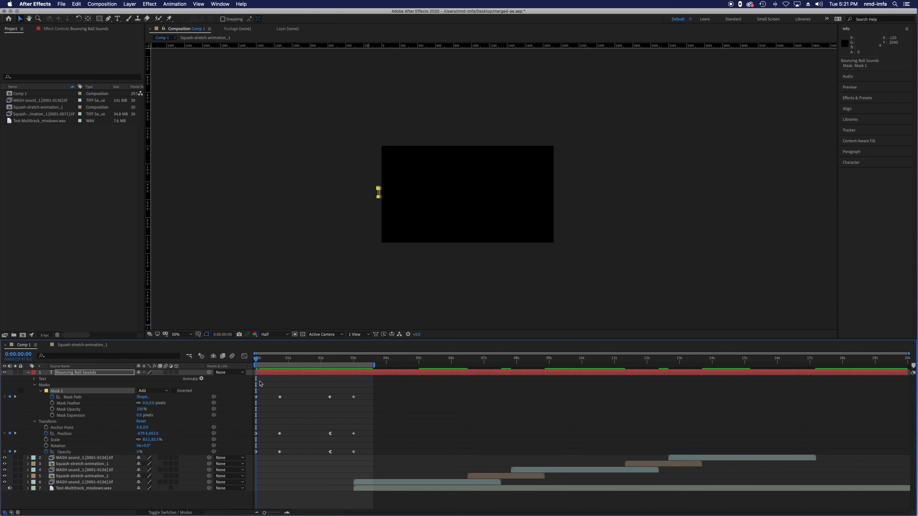
double_click(256, 397)
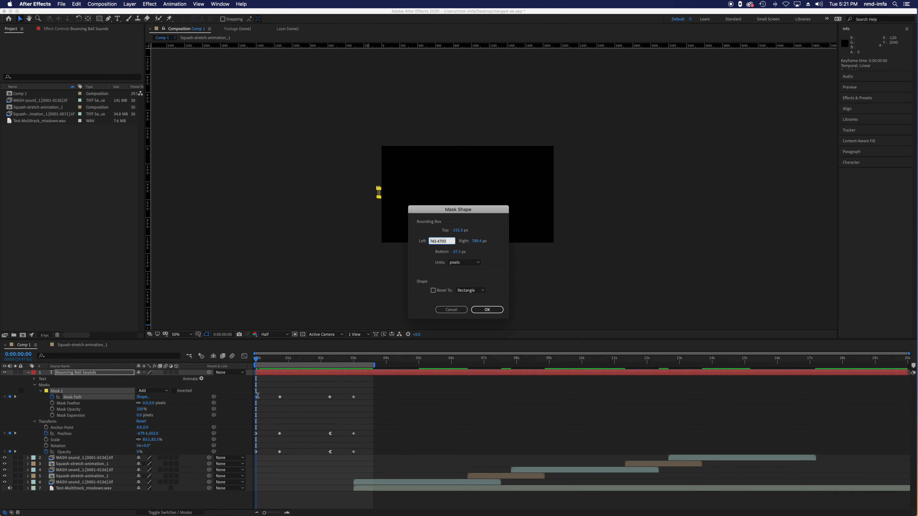
left_click(452, 310)
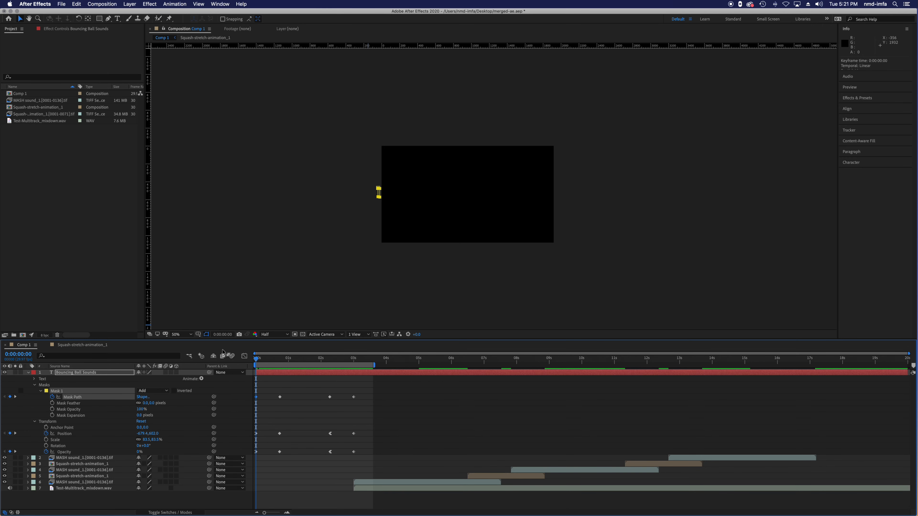
right_click(255, 398)
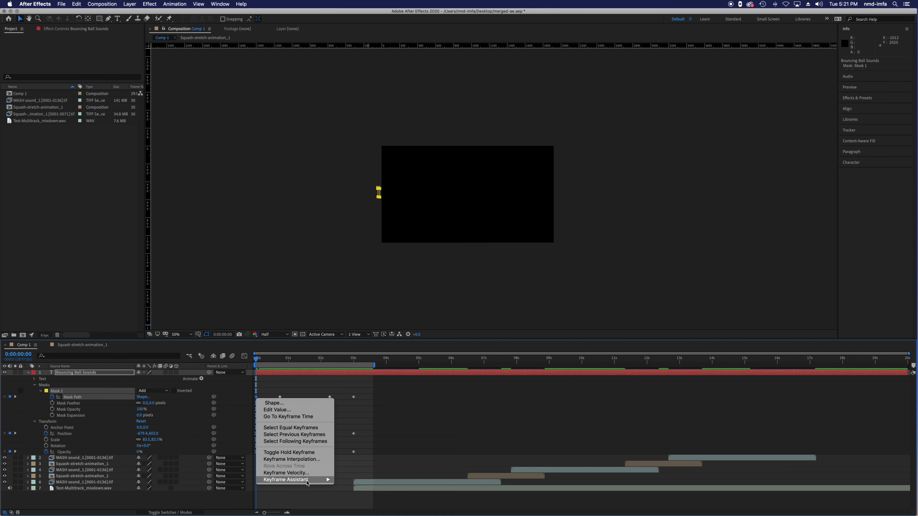
mouse_move(301, 479)
left_click(362, 475)
Apply Easy Ease Out to the Mask Path keyframe at 0:00:02:08 and save the project.
left_click(330, 397)
right_click(329, 398)
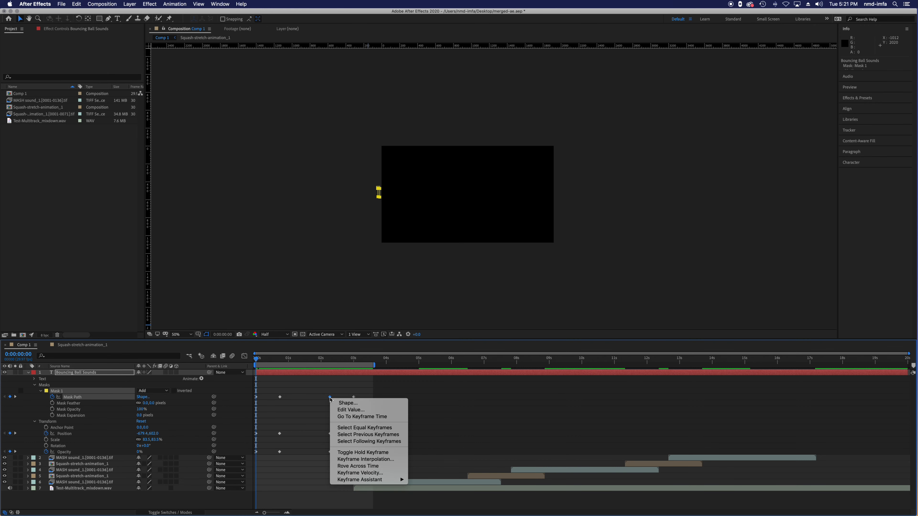
mouse_move(358, 481)
left_click(430, 482)
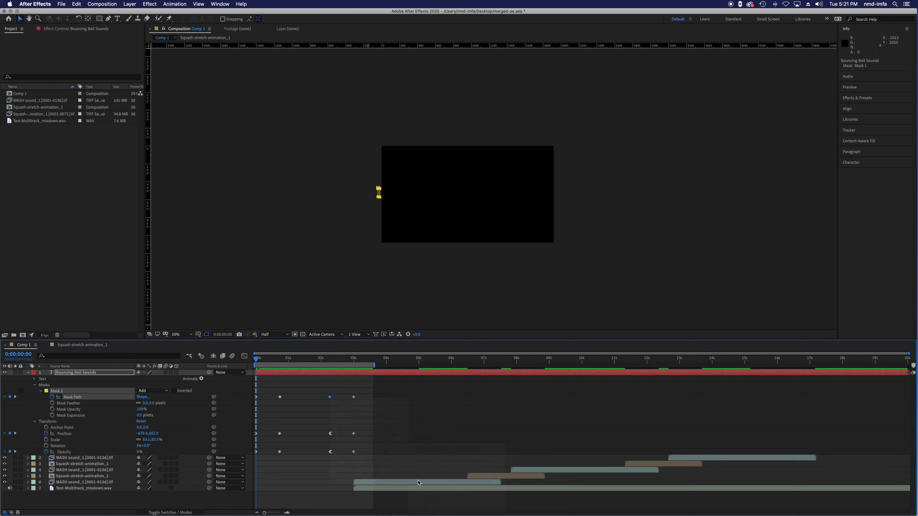
key("super+s")
Preview the masked title with the composition view set to Fit, and go to the frame at 0:00:02:08.
key("space")
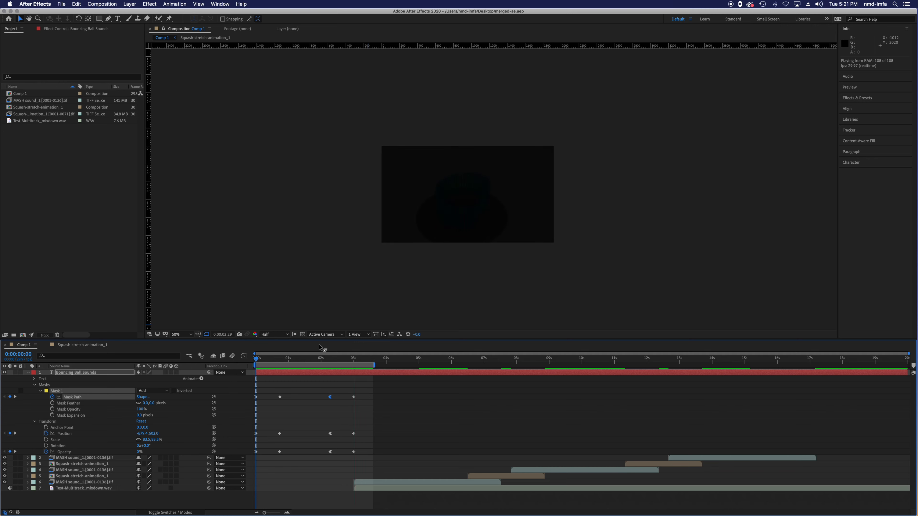
left_click(181, 334)
left_click(189, 350)
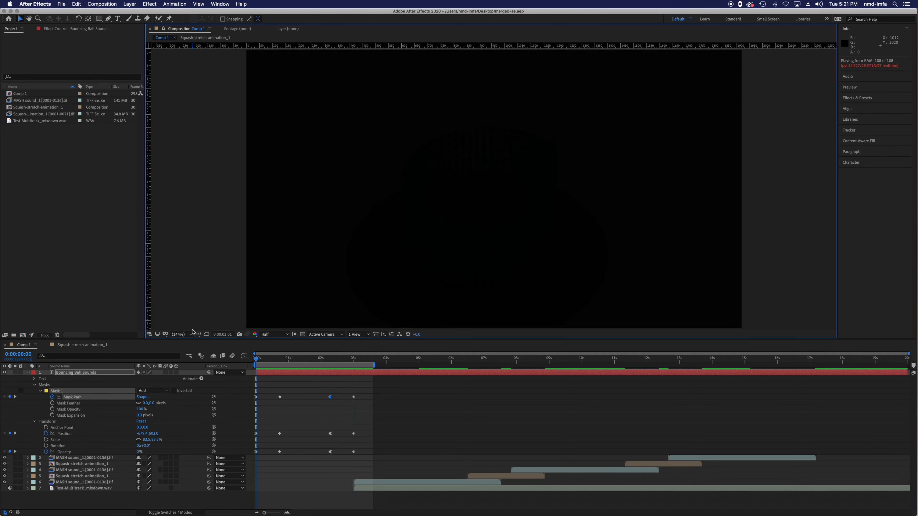
key("space")
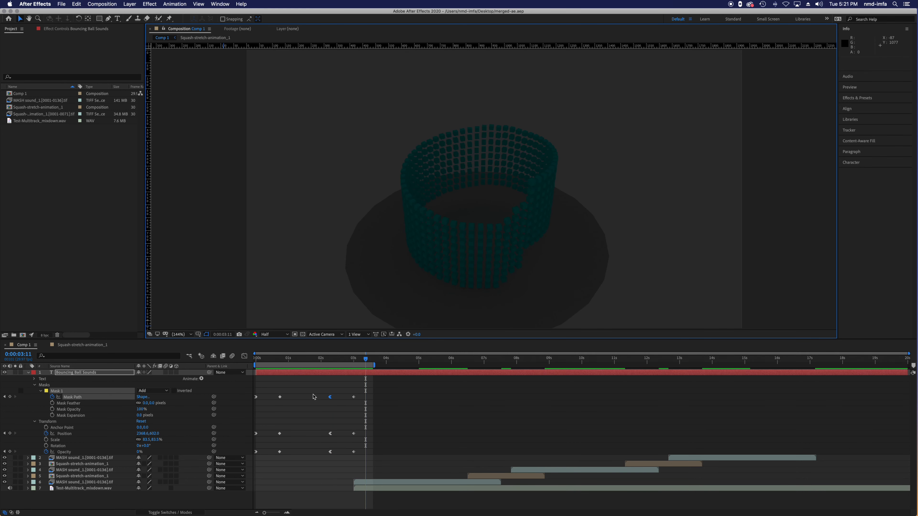
left_click(331, 360)
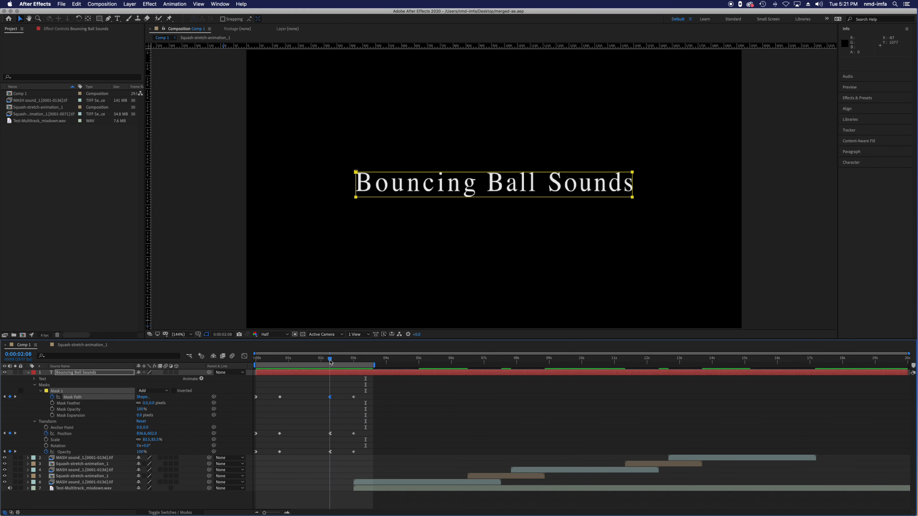
Undo the recent mask edits and, at 3 seconds, collapse the title's mask into a narrow sliver at its left edge.
key("super+z")
key("super+z")
key("super+z")
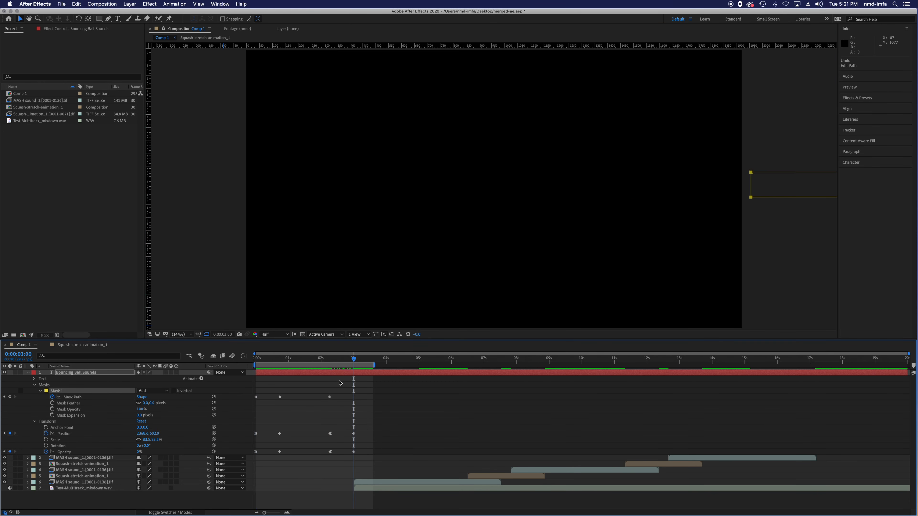
scroll(464, 296, "down", 5)
scroll(464, 296, "up", 2)
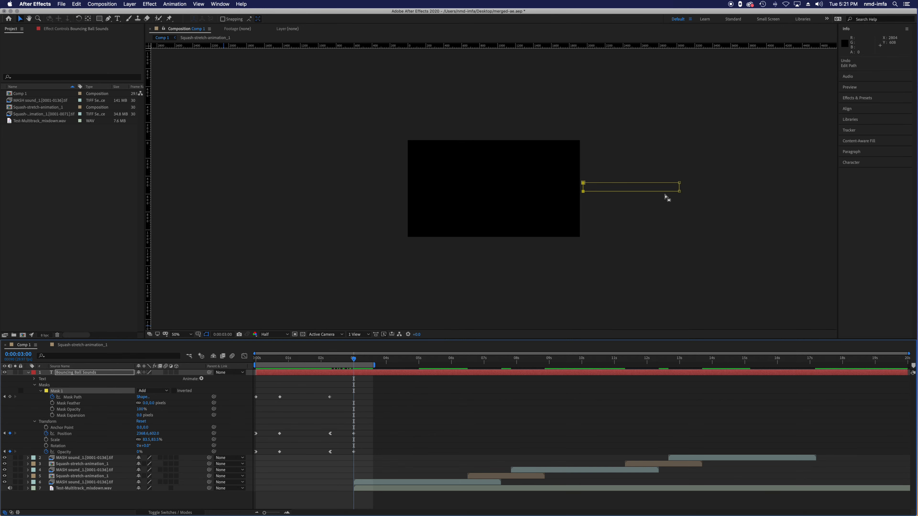
left_click(679, 191)
left_click_drag(680, 186, 585, 203)
Apply Easy Ease Out to the title's Mask Path keyframe at 0:00:02:08.
left_click_drag(352, 362, 331, 391)
left_click(330, 397)
double_click(330, 397)
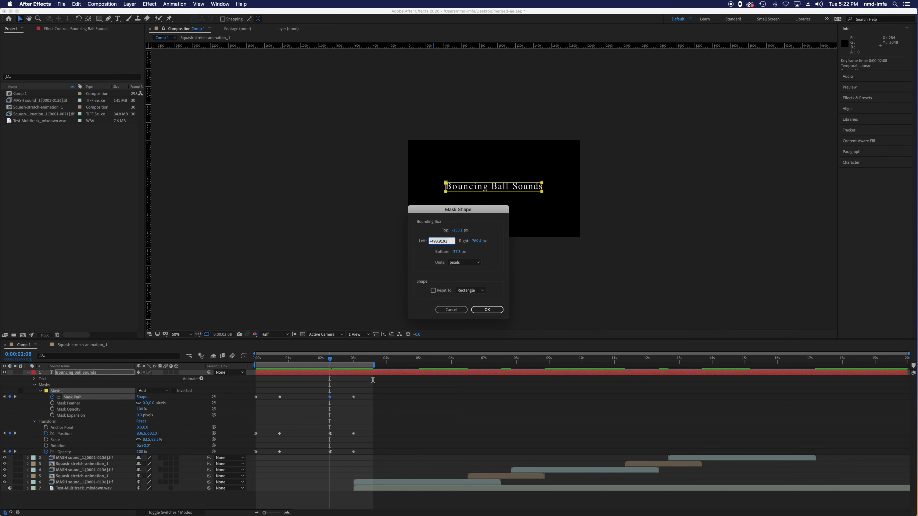
left_click(465, 309)
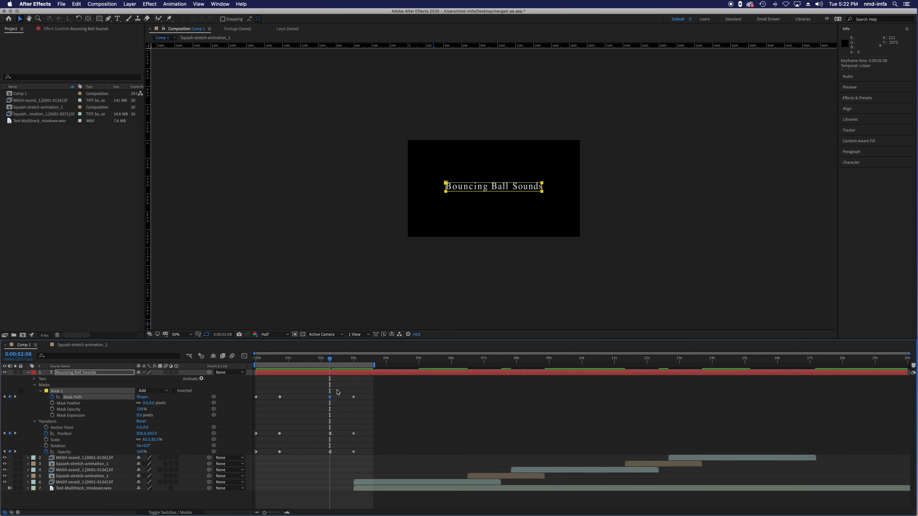
right_click(331, 397)
mouse_move(374, 481)
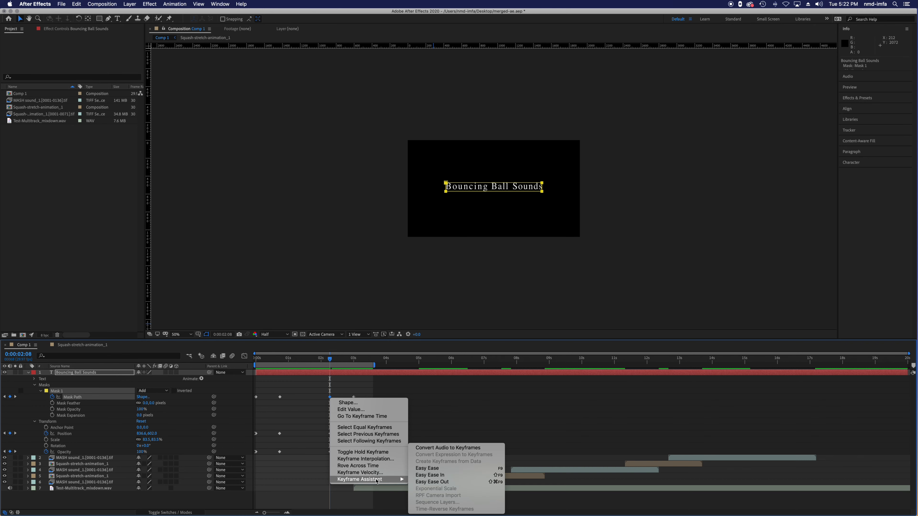
left_click(426, 482)
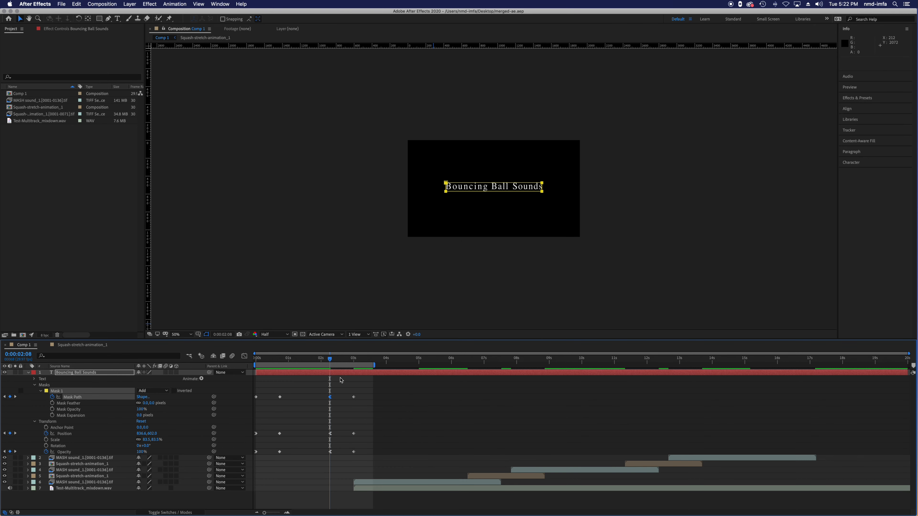
Preview the title's reveal and exit with the composition view at 100%.
key("space")
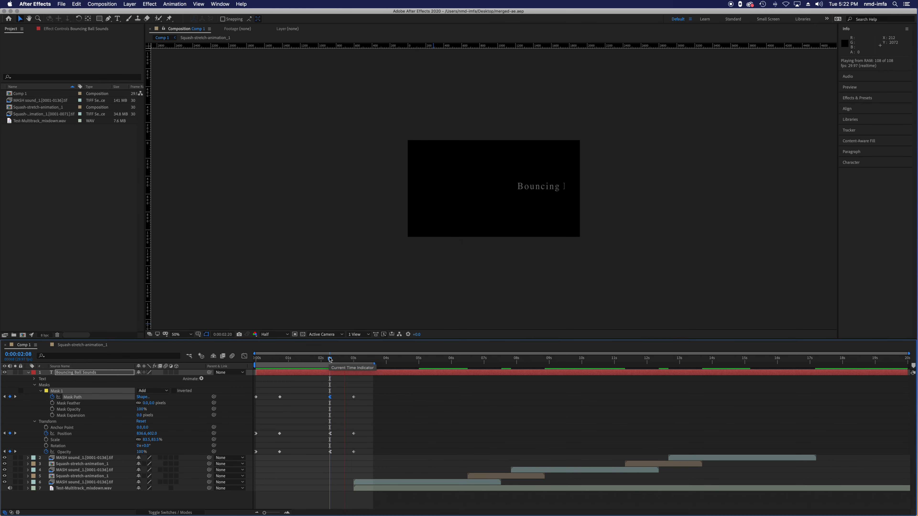
key("period")
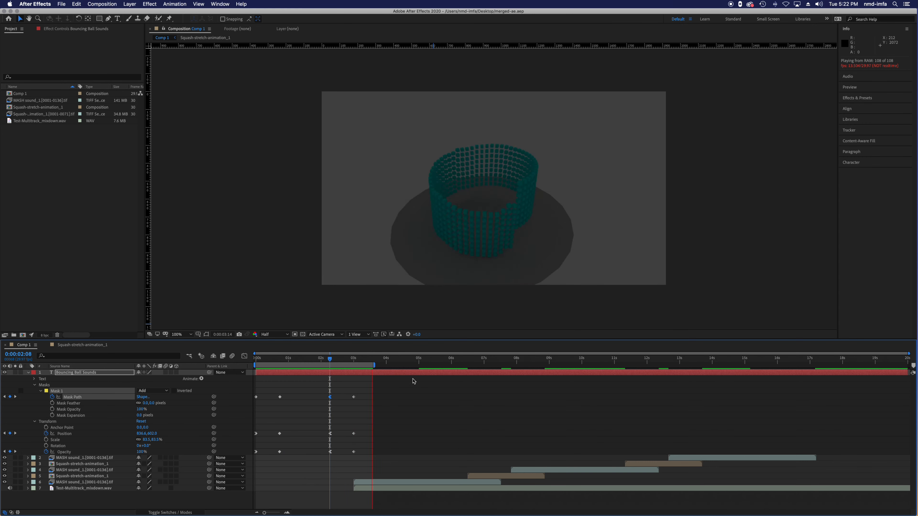
key("space")
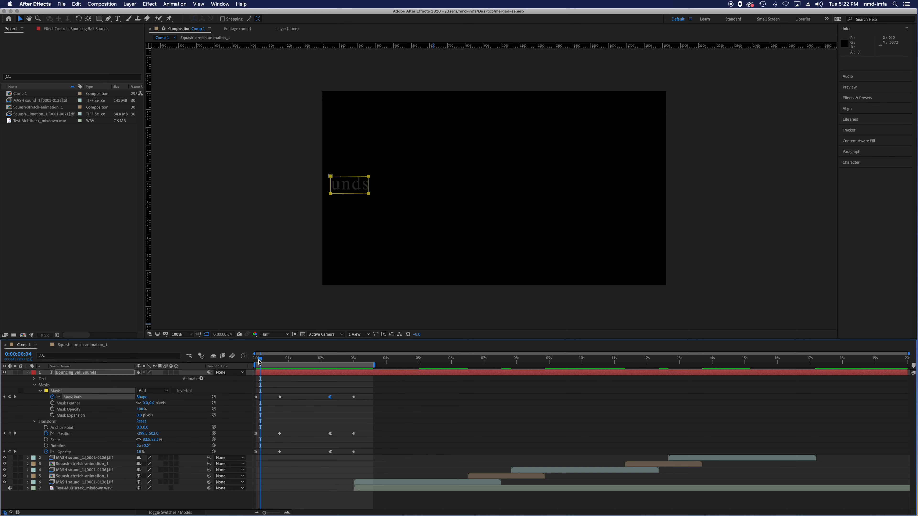
At 0:00:00:12, set the title's Mask Feather to 148 pixels, return to the first frame and save the project.
left_click_drag(262, 363, 268, 362)
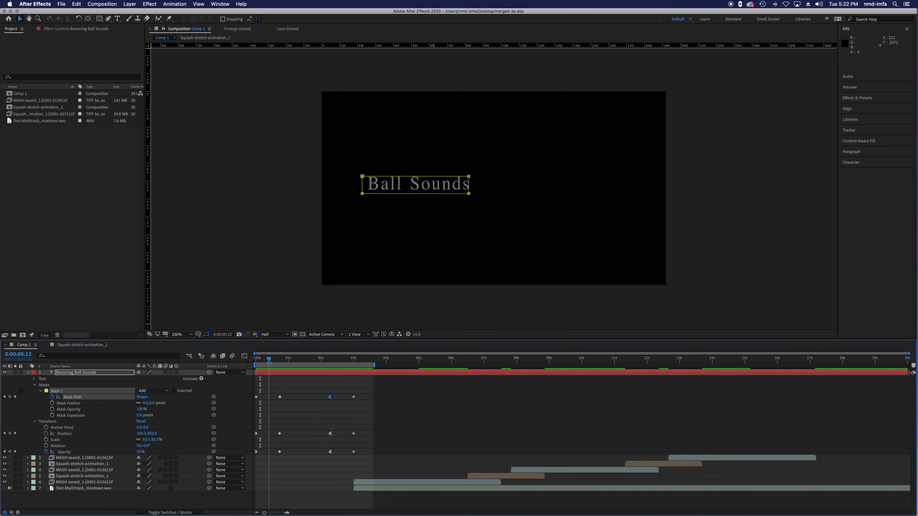
mouse_move(146, 406)
left_mouse_down()
mouse_move(191, 400)
mouse_move(148, 404)
left_mouse_up()
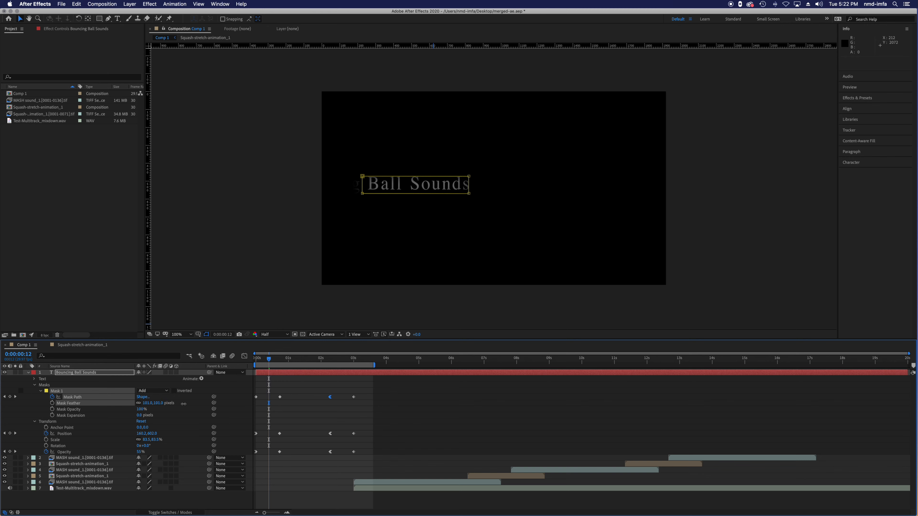
left_click_drag(197, 403, 108, 405)
left_click_drag(117, 405, 138, 403)
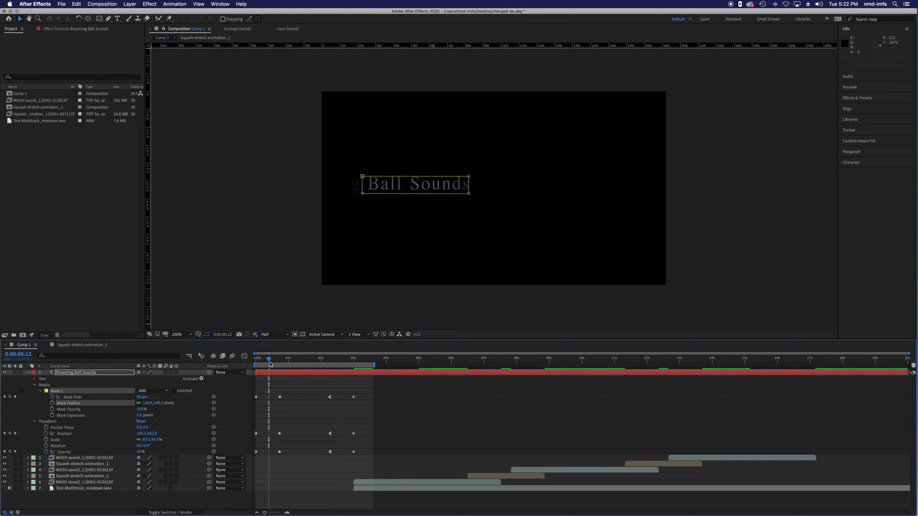
left_click_drag(271, 360, 252, 385)
key("super+s")
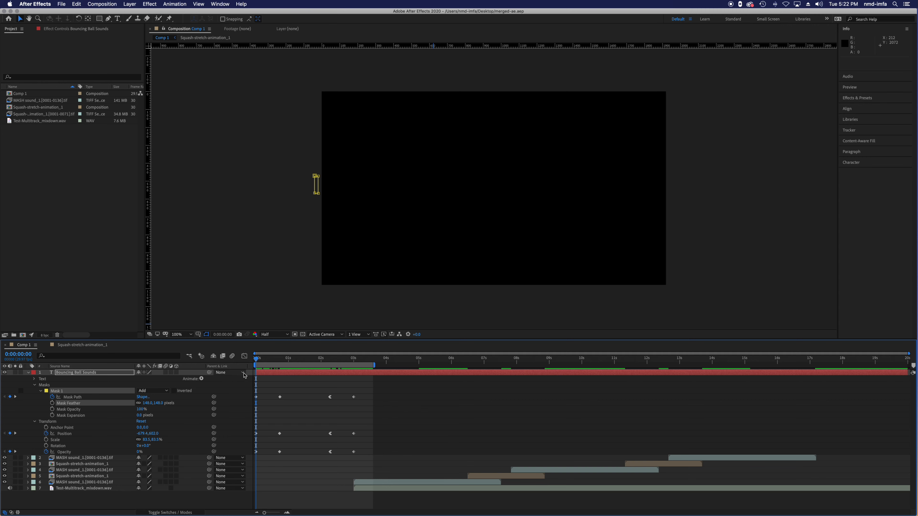
Duplicate the Bouncing Ball Sounds layer and slide the copy 0:00:17:06 later, where the last ball clip ends.
left_click(73, 373)
key("super+c")
key("super+v")
left_click_drag(279, 375, 837, 375)
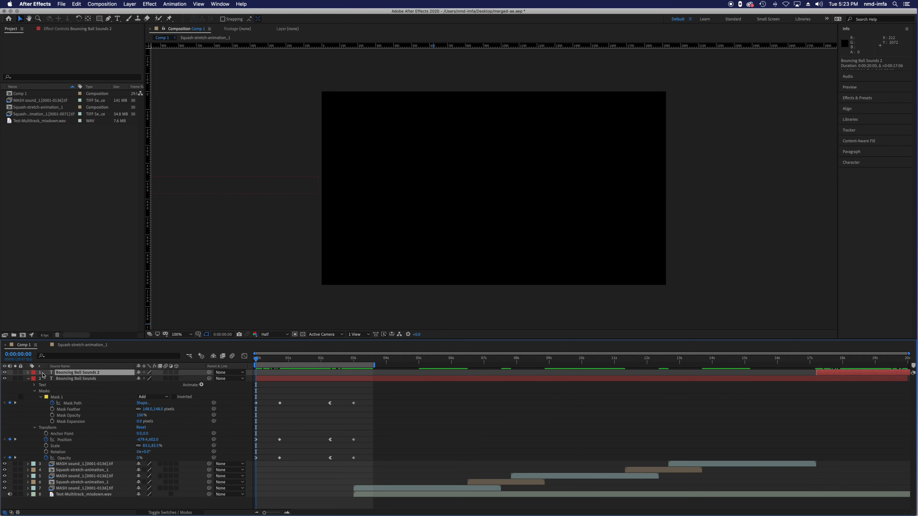
Collapse the original title layer's properties and expand the copy's Masks and Transform groups.
left_click(29, 379)
left_click(27, 373)
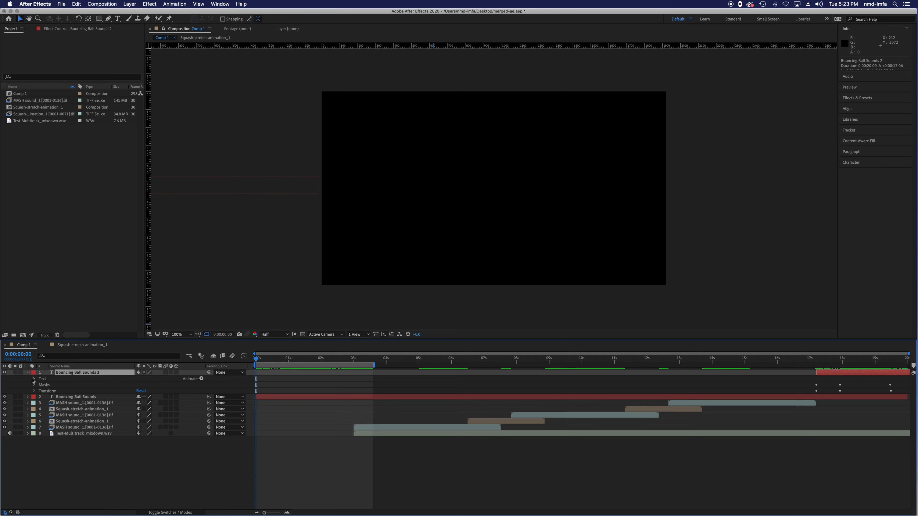
left_click(34, 379)
left_click(35, 379)
left_click(35, 391)
left_click(34, 385)
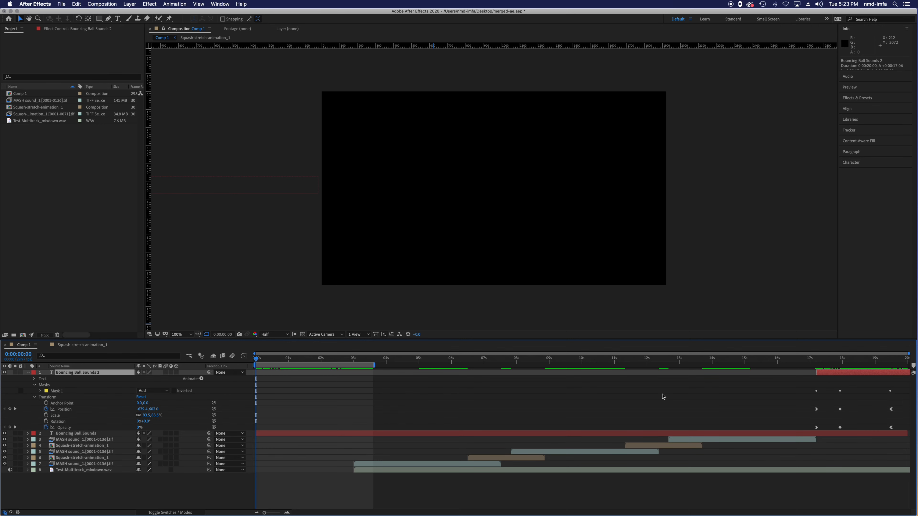
Compress the copied title's mask, position and opacity keyframes, realign the layer's start with the last ball clip's end, and save.
left_click_drag(864, 376, 830, 376)
left_click(40, 392)
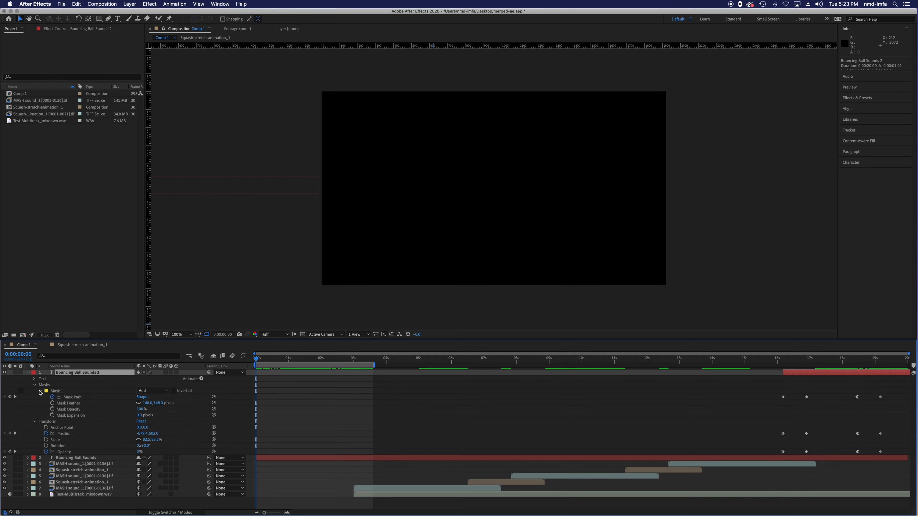
left_click_drag(773, 390, 867, 454)
left_click_drag(799, 376, 832, 378)
key("super+s")
At 0:00:17:24, replace the copied title's text with "usic by: Devo".
left_click(837, 361)
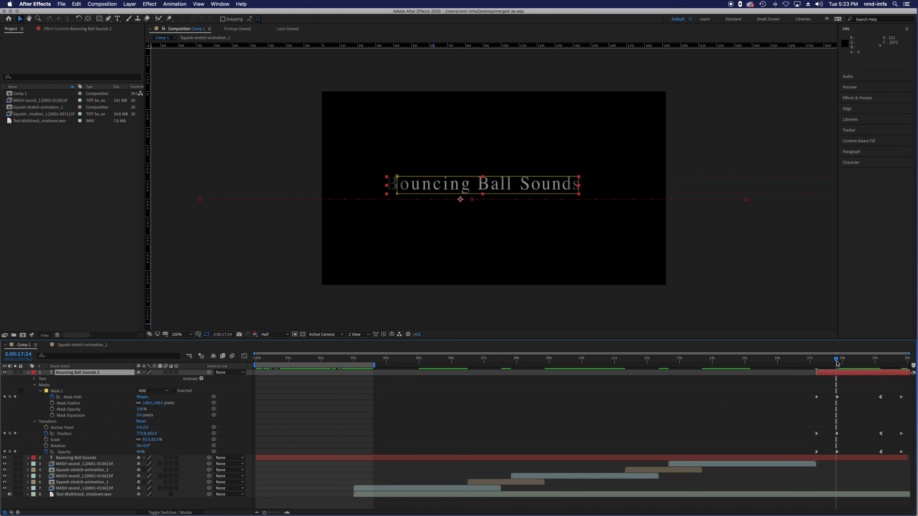
left_click_drag(268, 512, 276, 512)
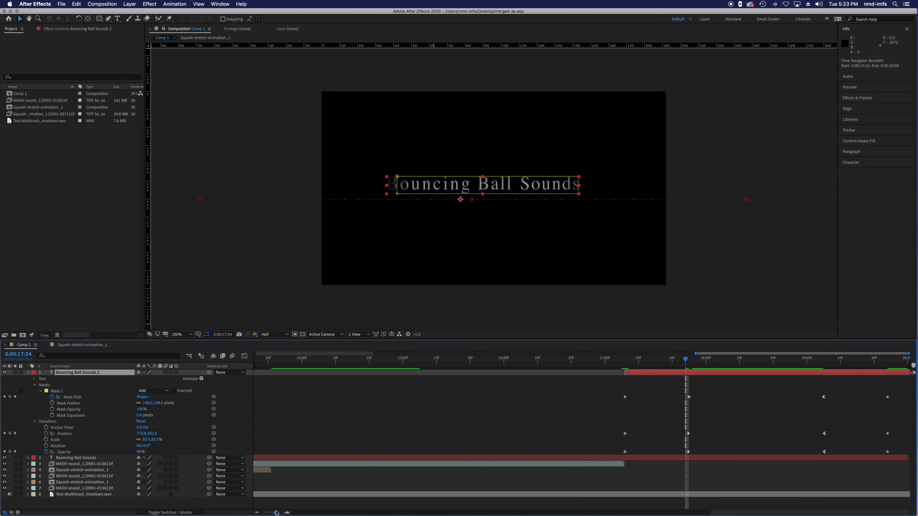
double_click(451, 186)
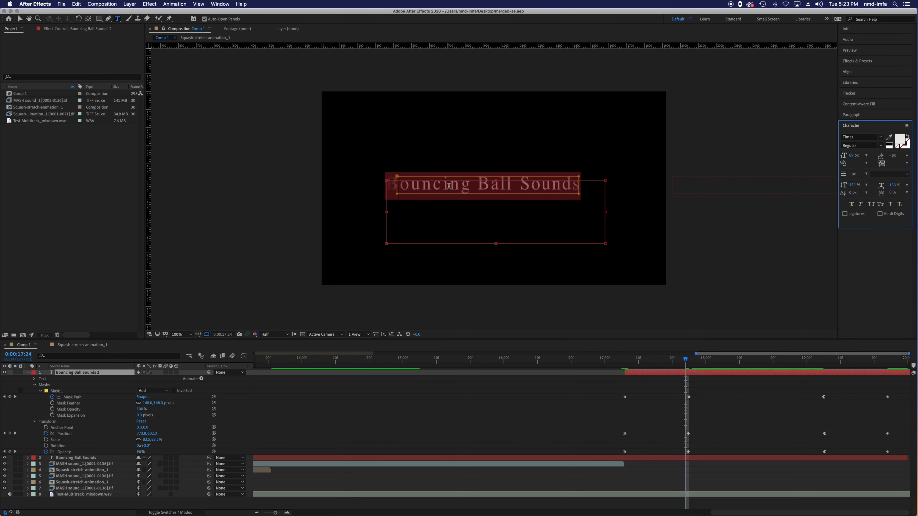
type("usic by")
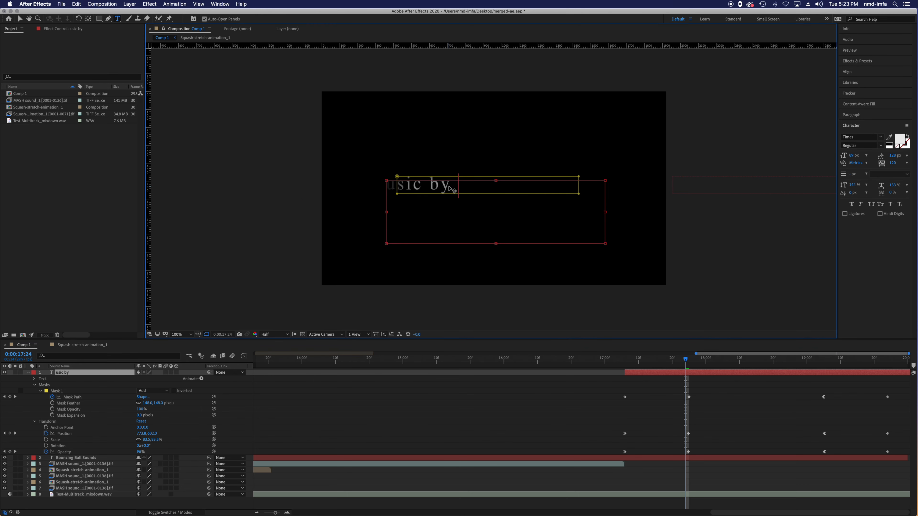
type(":  Devo")
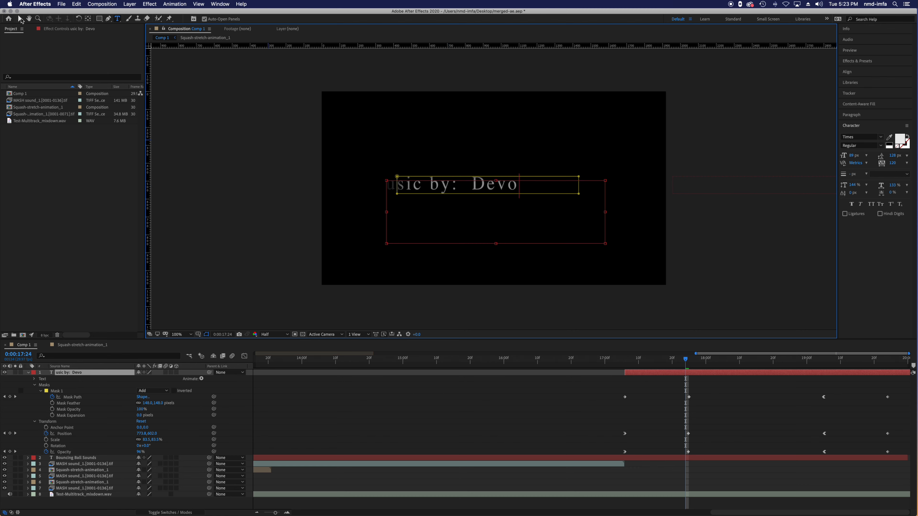
Center-align the end credit's text and move to its second set of keyframes at 0:00:17:25.
key("super+a")
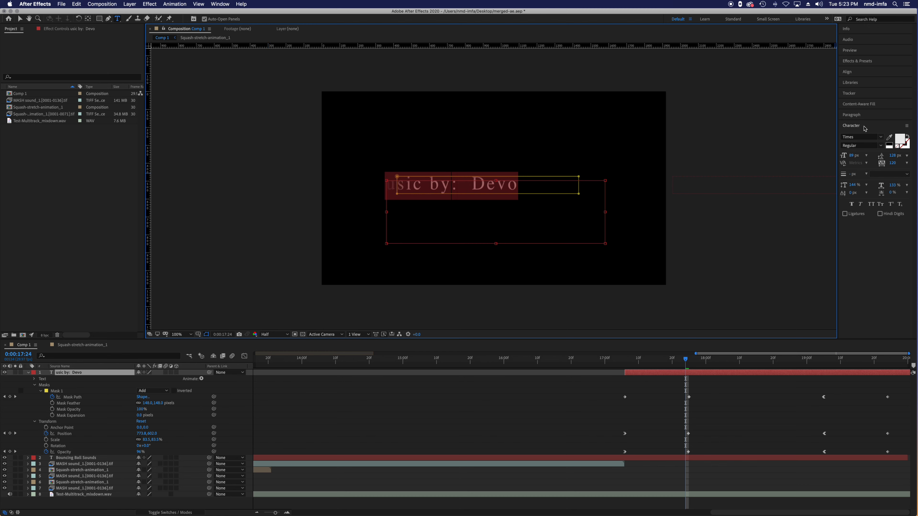
left_click(862, 116)
left_click(853, 125)
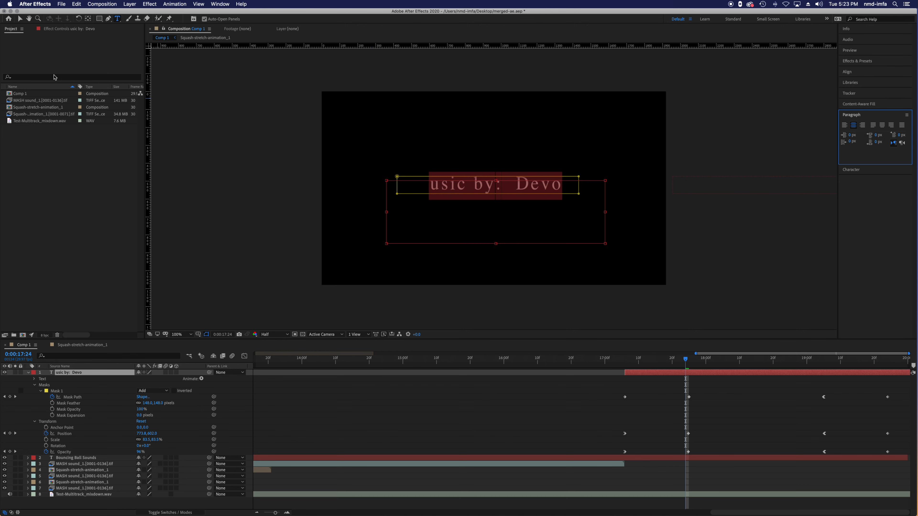
left_click(17, 21)
left_click(203, 253)
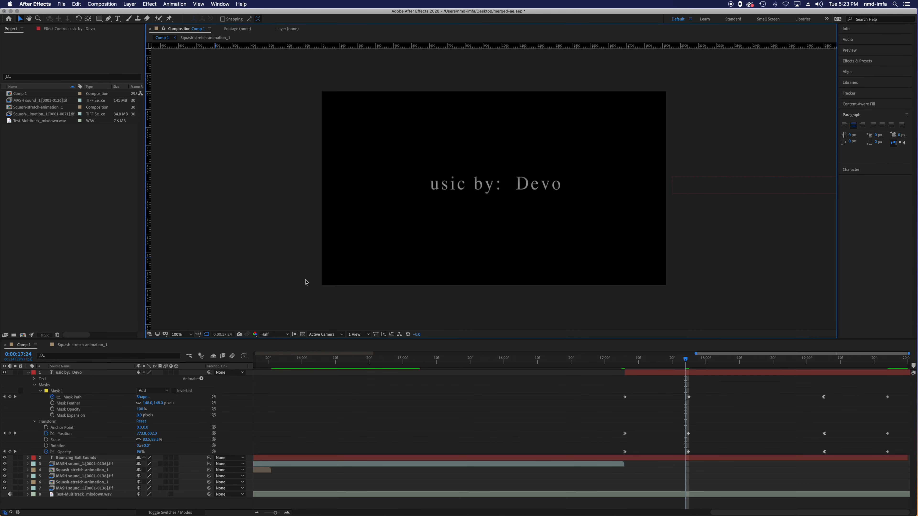
left_click_drag(686, 362, 641, 362)
left_click_drag(687, 371, 692, 371)
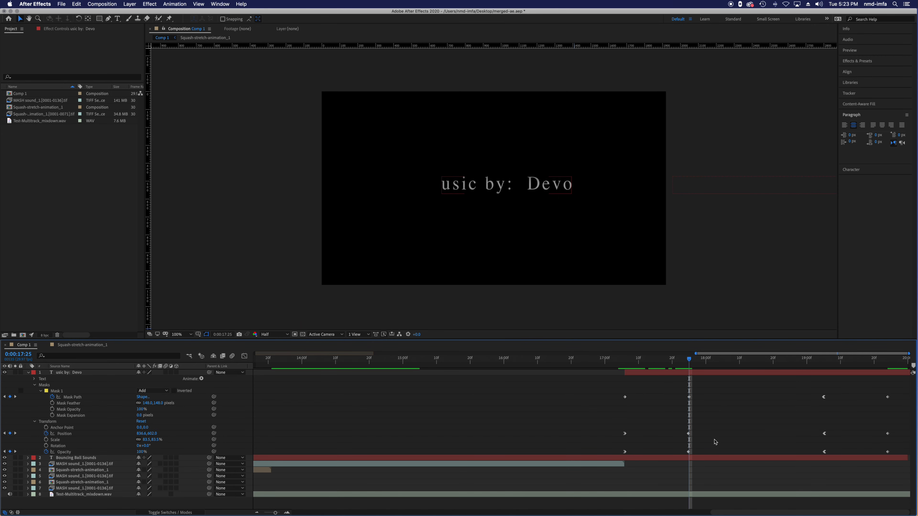
Try to narrow the end credit's mask from its left edge at 0:00:17:25, and undo the change.
left_click(690, 398)
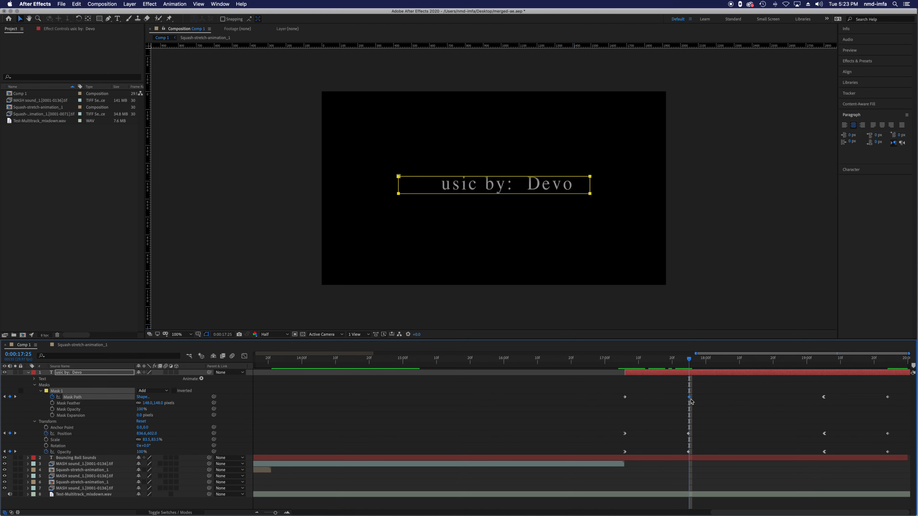
left_click(399, 195)
left_click_drag(398, 193, 419, 196)
key("super+z")
key("super+z")
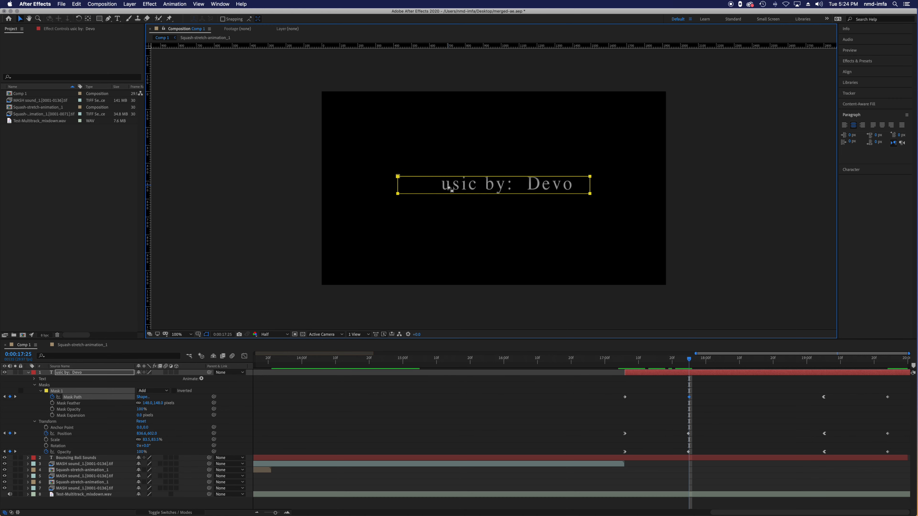
Insert the missing "M" so the end credit reads "Music by: Devo".
double_click(448, 186)
left_click(442, 185)
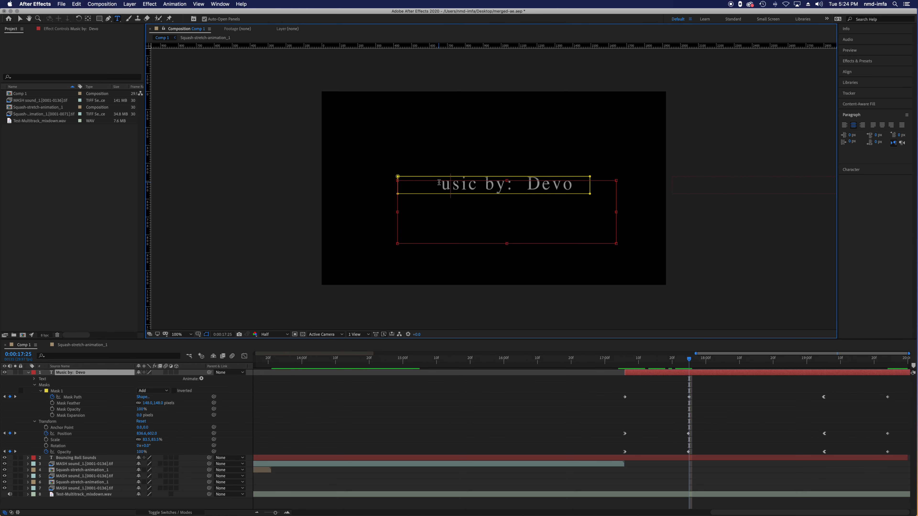
type("M")
left_click(20, 18)
left_click(430, 189)
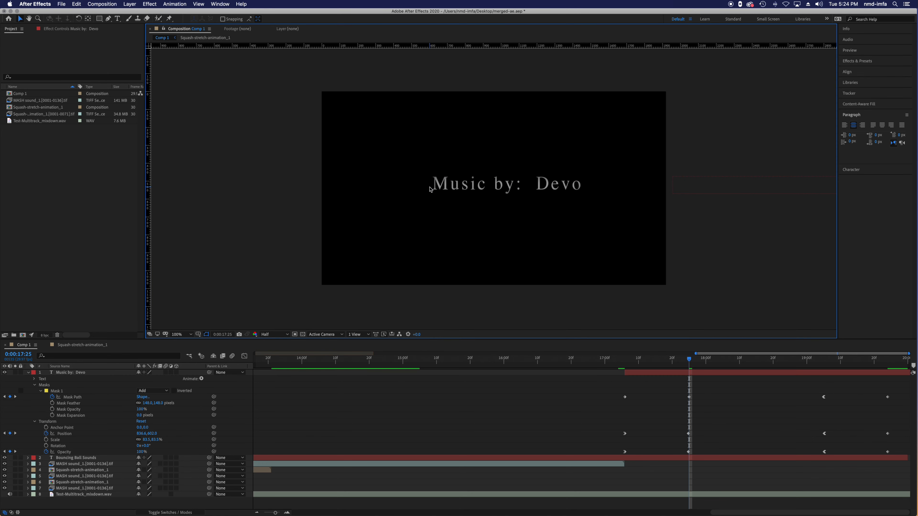
left_click(485, 189)
left_click(429, 187)
double_click(431, 187)
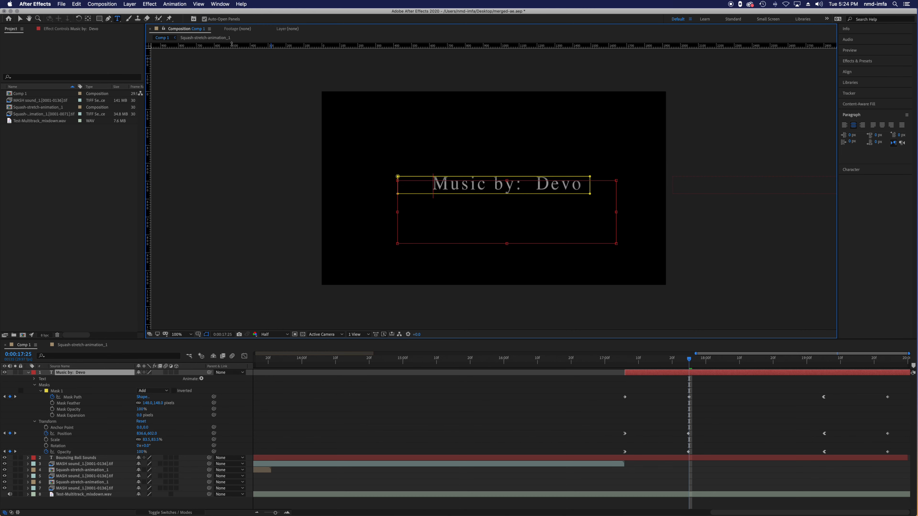
key("super+a")
left_click(579, 185)
key("Home")
left_click(20, 18)
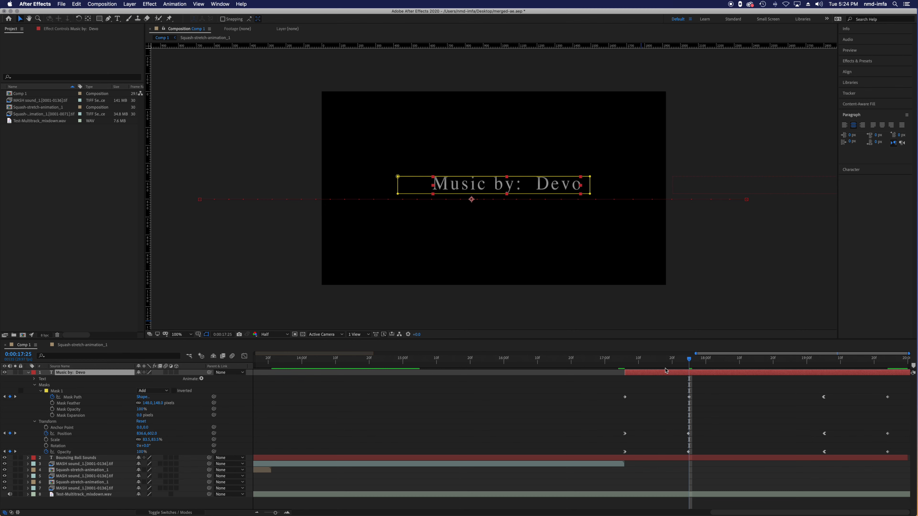
Shift all of the end credit's Position keyframes left together to center the text in the frame at 0:00:17:25.
left_click_drag(673, 362, 686, 363)
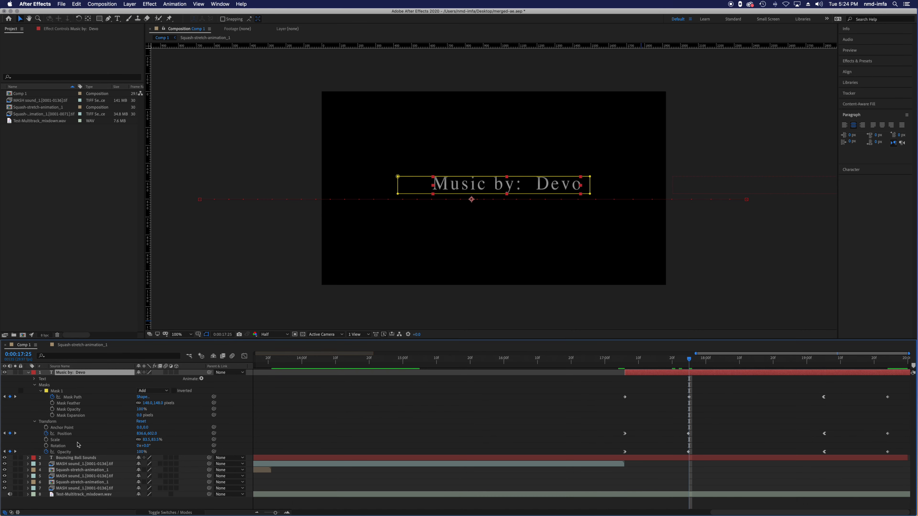
left_click(65, 433)
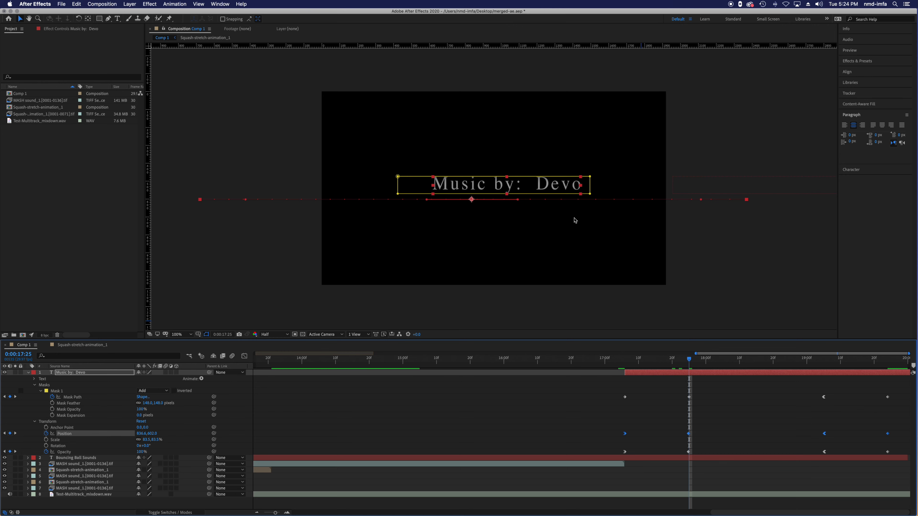
left_click_drag(570, 192, 554, 192)
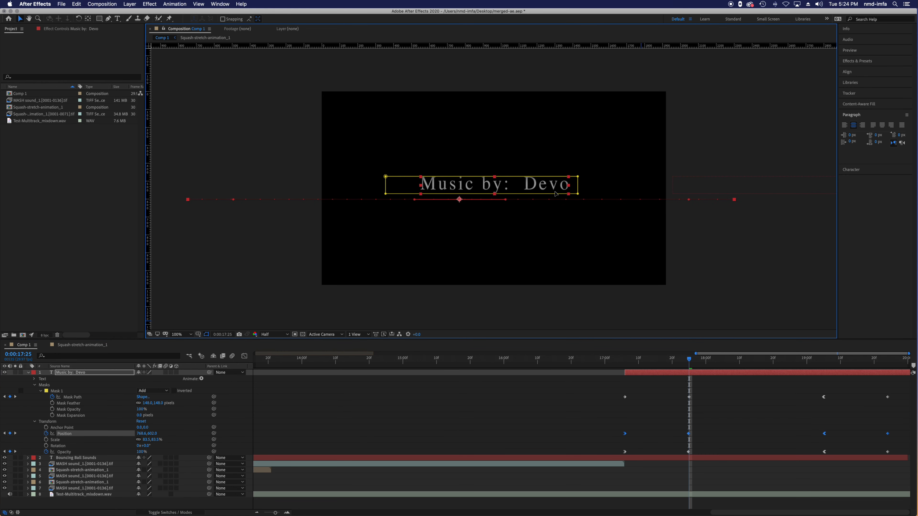
Add a vertical guide at the frame's center and nudge the end credit's Position keyframes so its text is centered on it.
left_click_drag(556, 192, 535, 188)
key("Right")
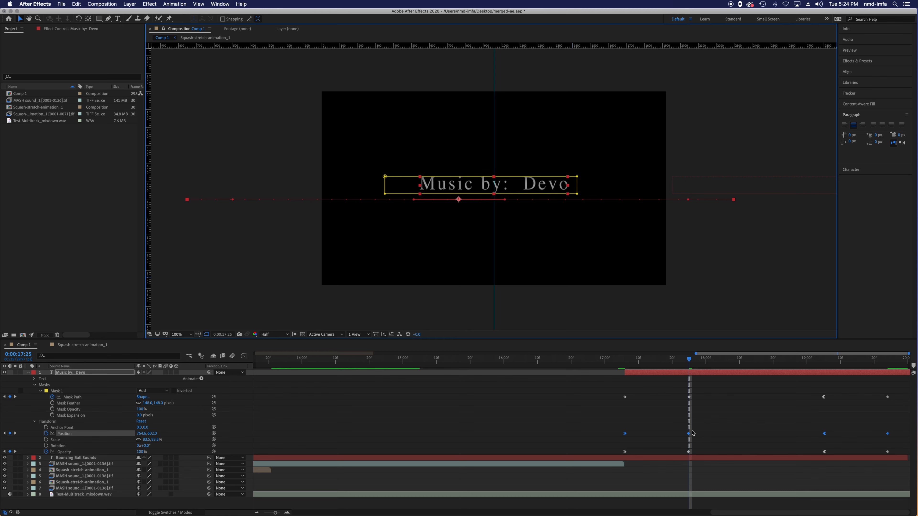
left_click(679, 424)
Apply keyframe-assistant easing to the end credit's third Position keyframe at 0:00:19:05 and save the project.
left_click(688, 434)
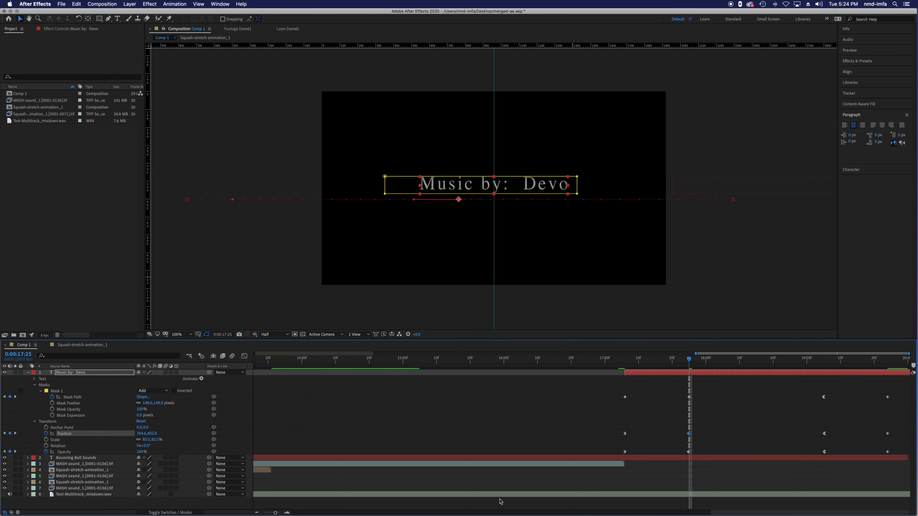
left_click_drag(275, 513, 278, 513)
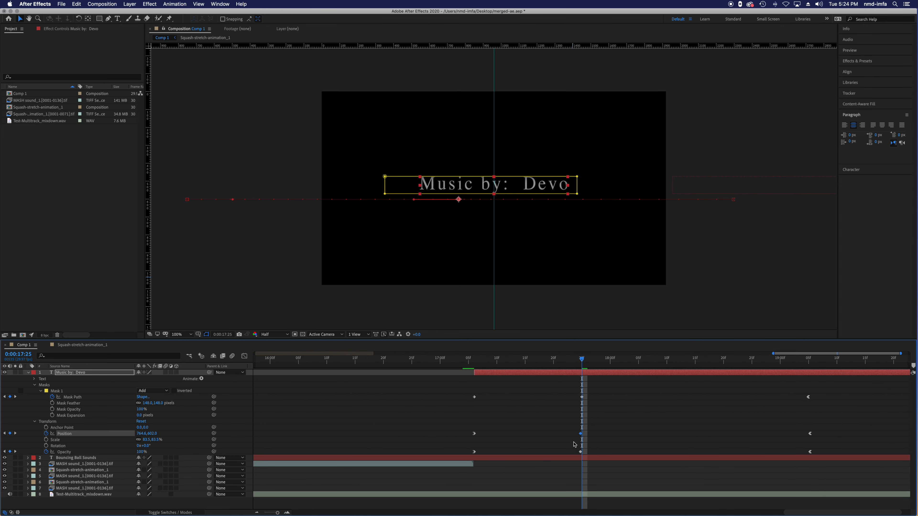
mouse_move(579, 362)
left_mouse_down()
mouse_move(571, 361)
mouse_move(582, 360)
left_mouse_up()
left_click(807, 361)
left_click(809, 433)
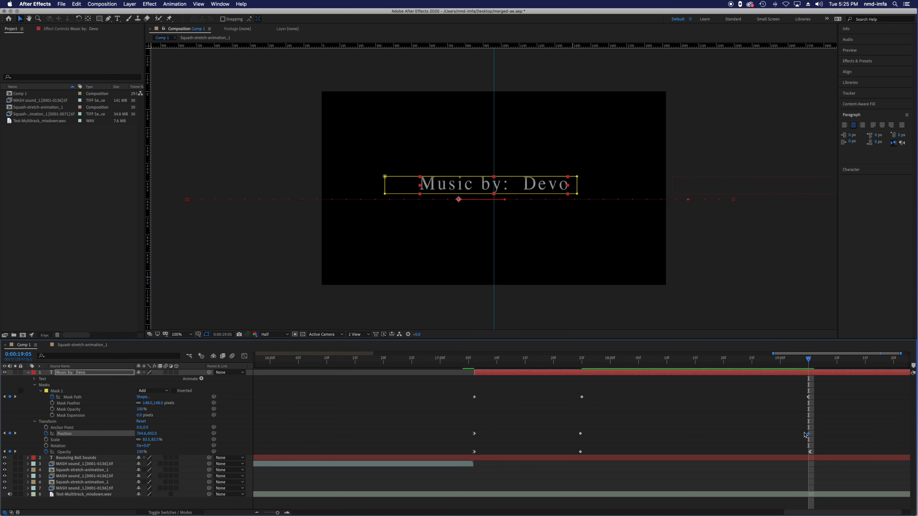
right_click(809, 434)
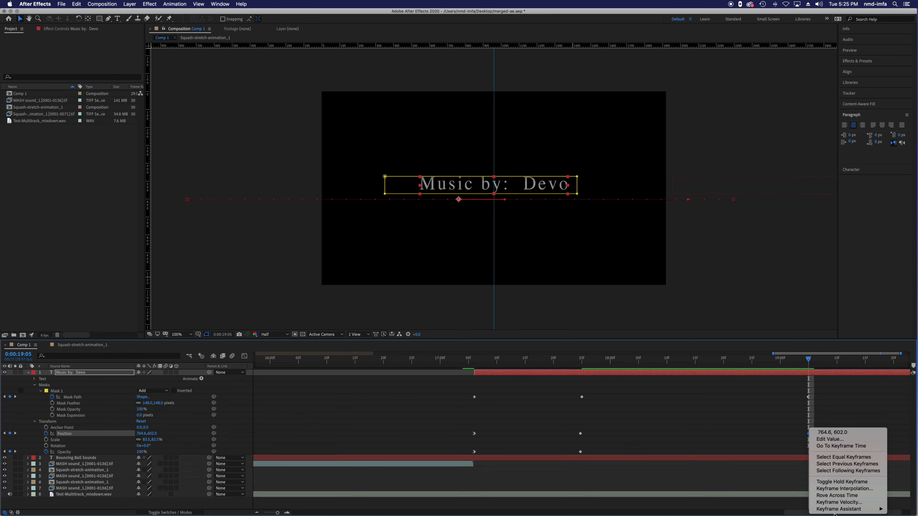
mouse_move(842, 509)
left_click(751, 483)
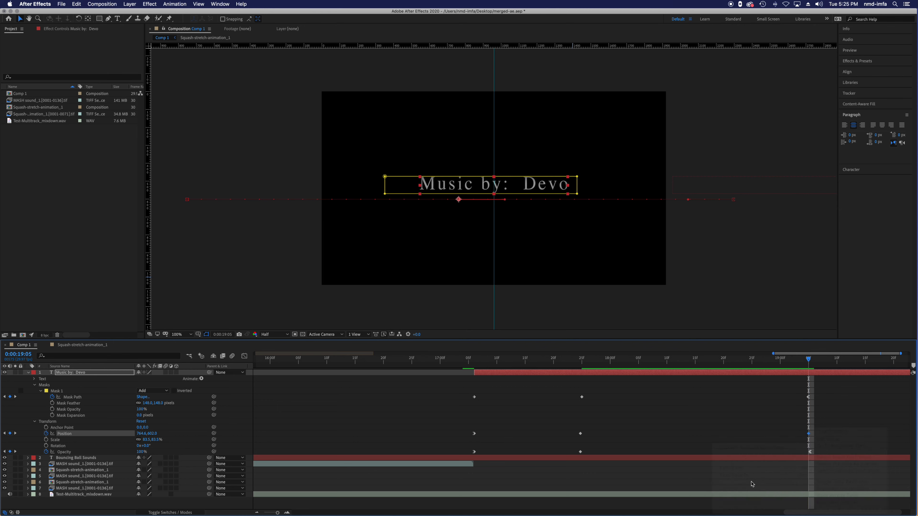
key("super+s")
Move the work area to the end of Comp 1, preview the end credit's animation, and save the project.
left_click_drag(278, 514, 264, 512)
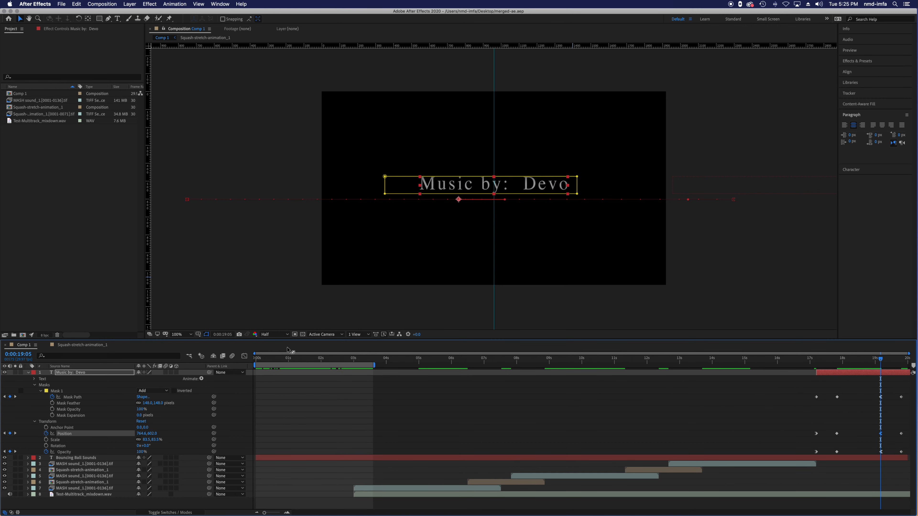
left_click_drag(285, 366, 806, 365)
key("space")
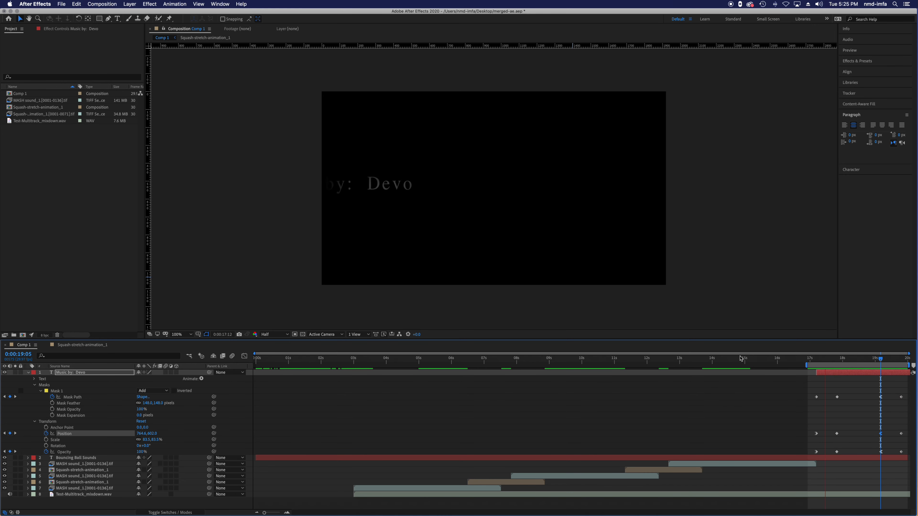
key("XF86AudioRaiseVolume")
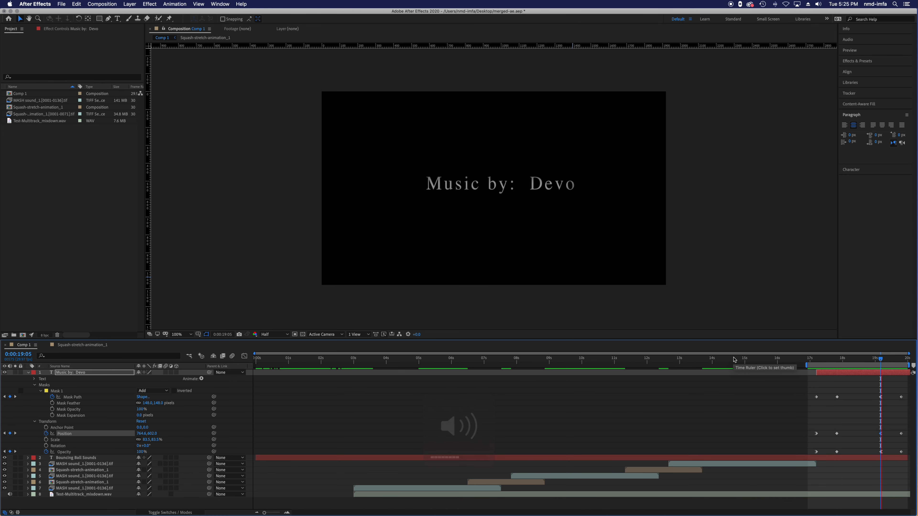
key("space")
key("super+s")
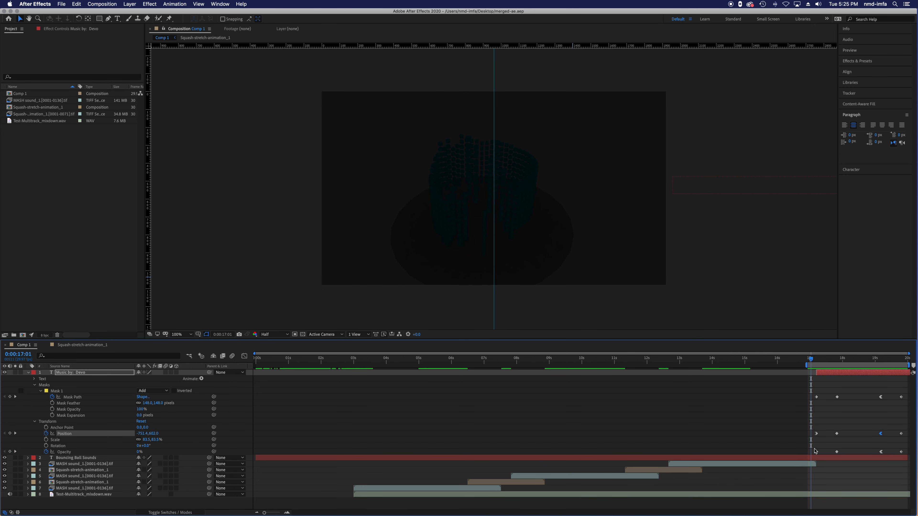
Start keyframing the Audio Levels of Test-Multitrack_mixdown.wav with a keyframe at 0:00:19:05.
left_click(880, 362)
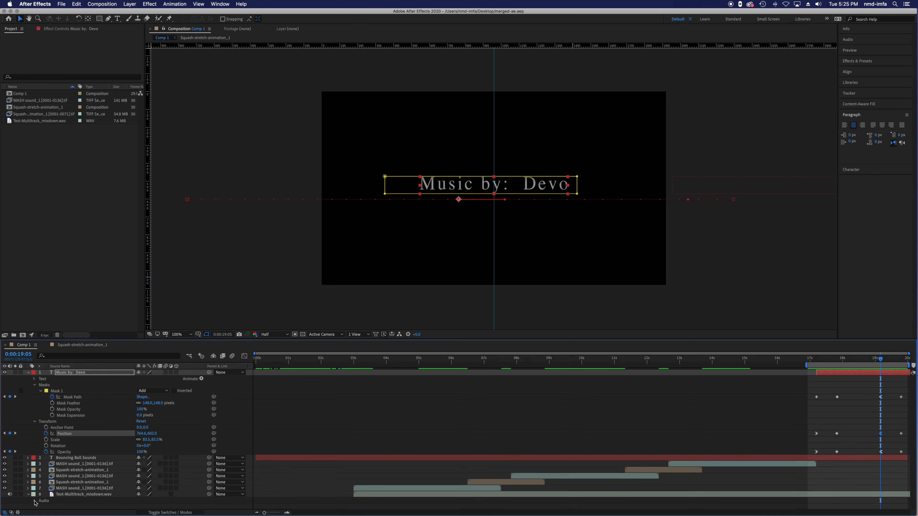
left_click(35, 501)
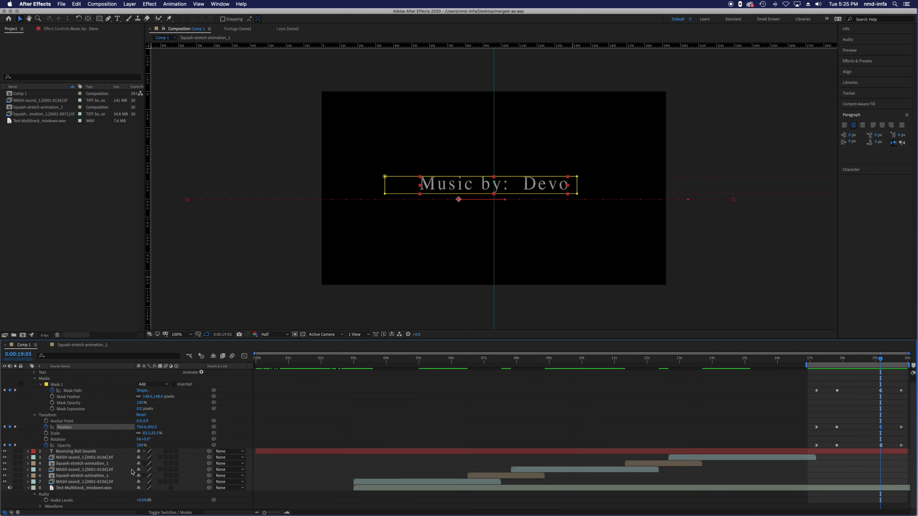
left_click(46, 501)
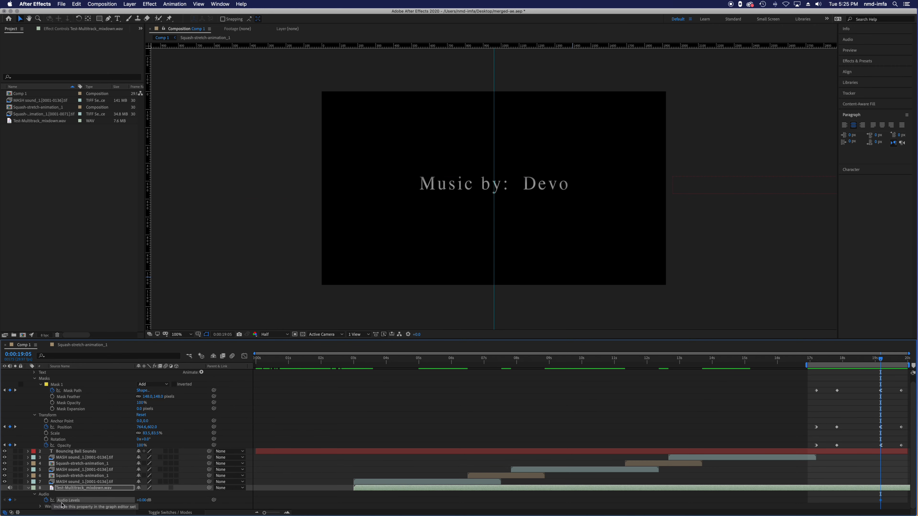
Fade out the audio by lowering its Audio Levels to -12 dB at 0:00:19:29, and save the project.
left_click_drag(879, 361, 907, 360)
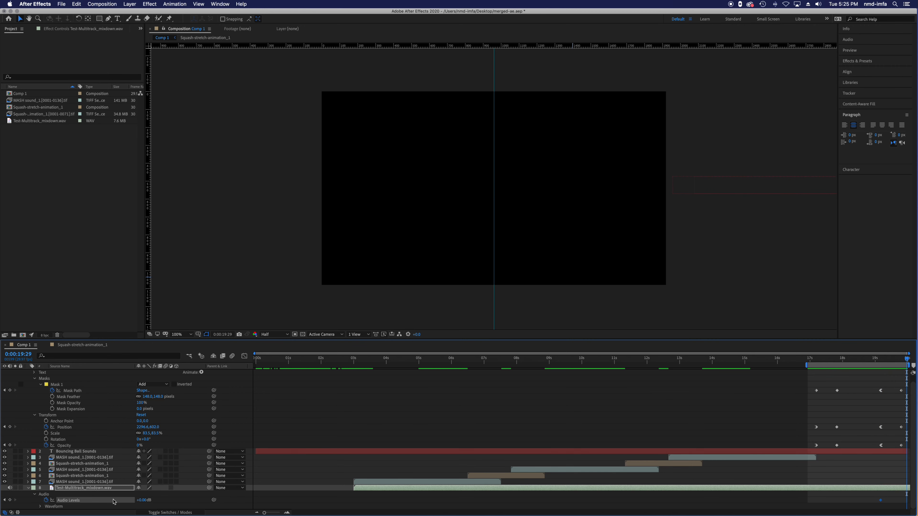
left_click(850, 40)
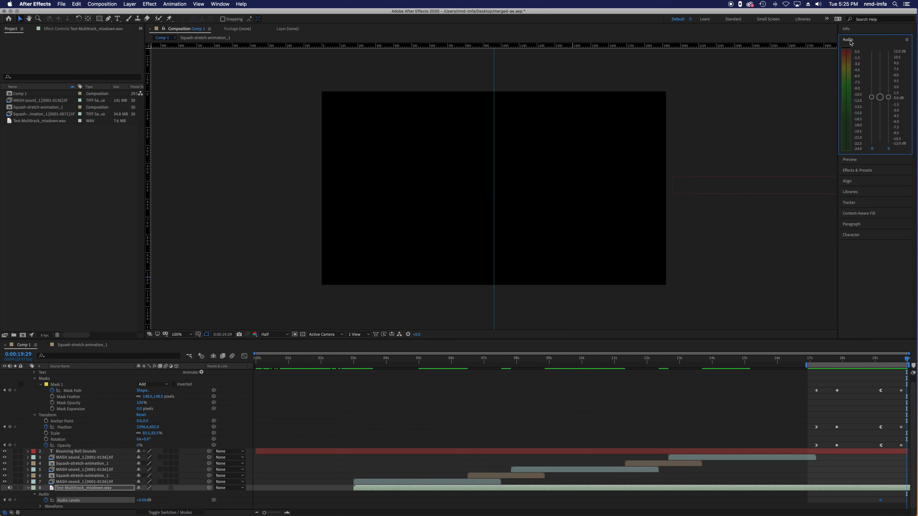
left_click_drag(880, 98, 885, 148)
left_click(894, 364)
key("super+s")
left_click_drag(907, 361, 865, 365)
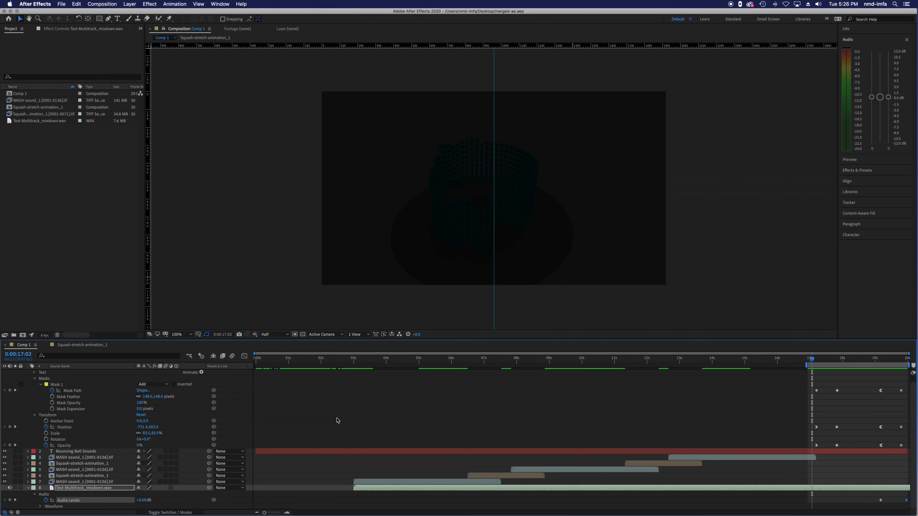
Copy the 0:00:19:05 Audio Levels keyframe to 0:00:05:00, in line with the first MASH layer's second Opacity keyframe.
scroll(337, 420, "up", 1)
left_click_drag(357, 362, 356, 363)
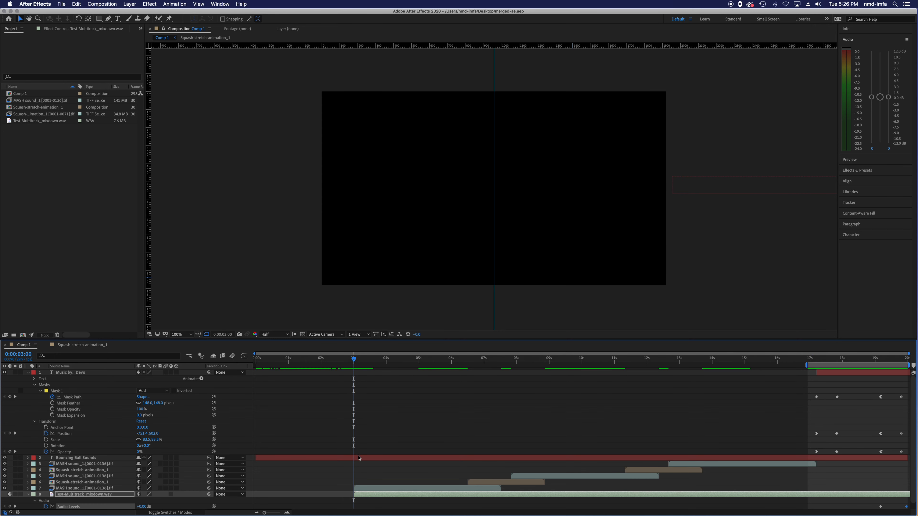
left_click(360, 488)
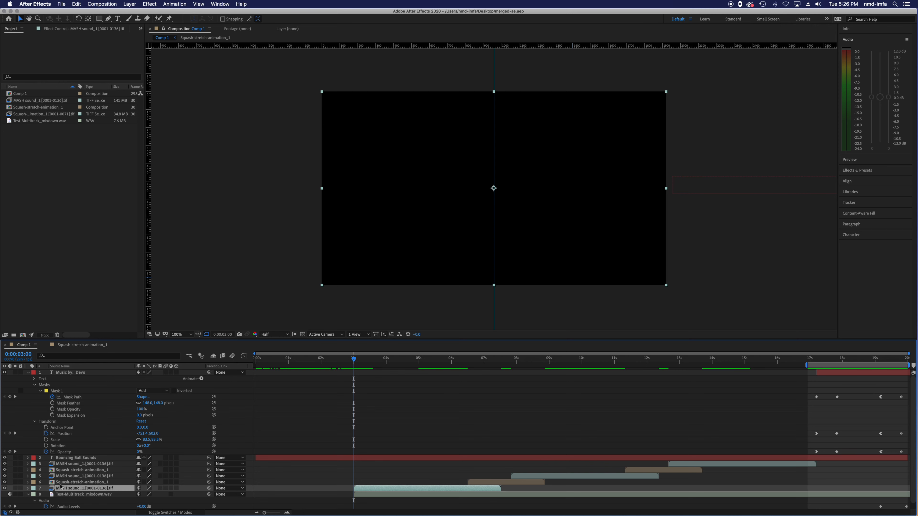
left_click(28, 488)
scroll(358, 463, "down", 3)
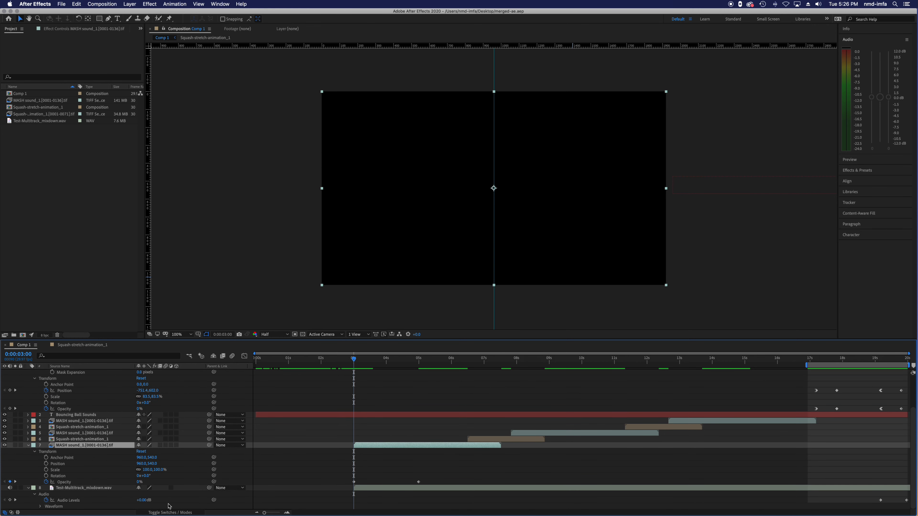
left_click(880, 500)
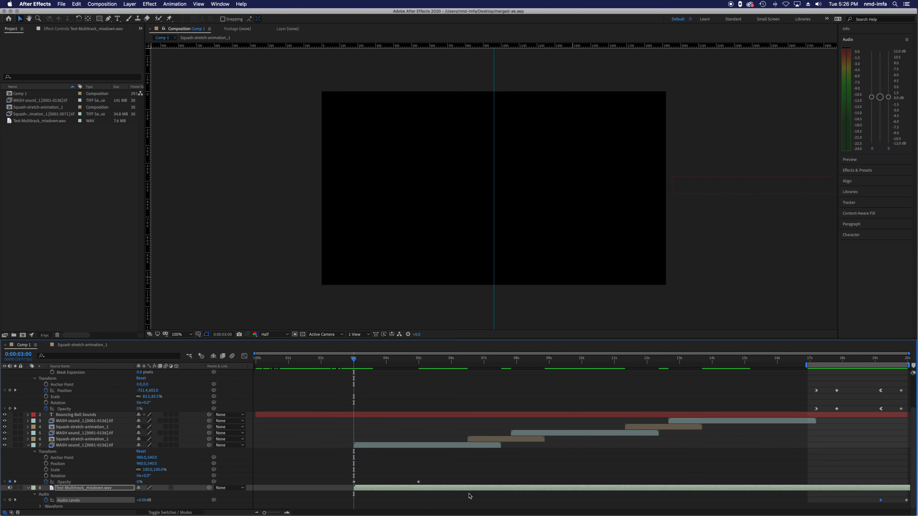
left_click(418, 359)
key("super+v")
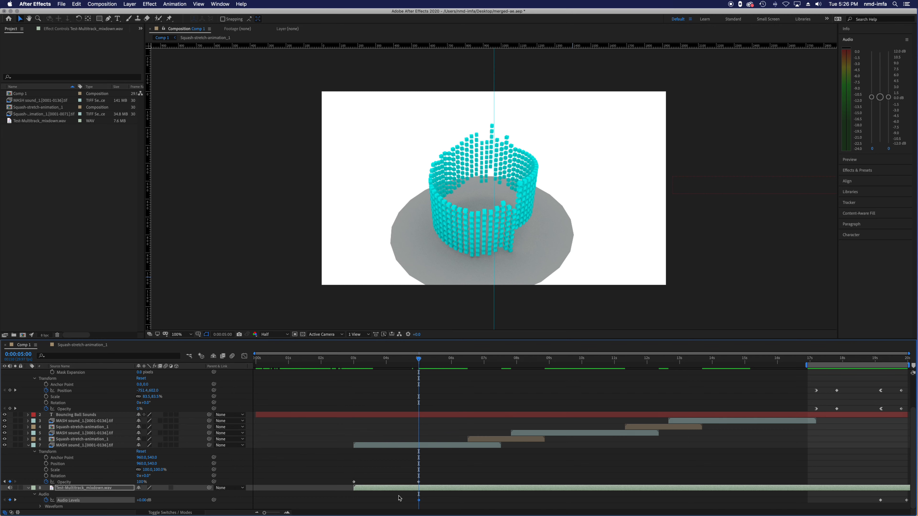
Set the Audio Levels to -12 dB at 0:00:03:00 to fade in the music, and save the project.
left_click_drag(421, 359, 354, 362)
left_click_drag(879, 97, 884, 157)
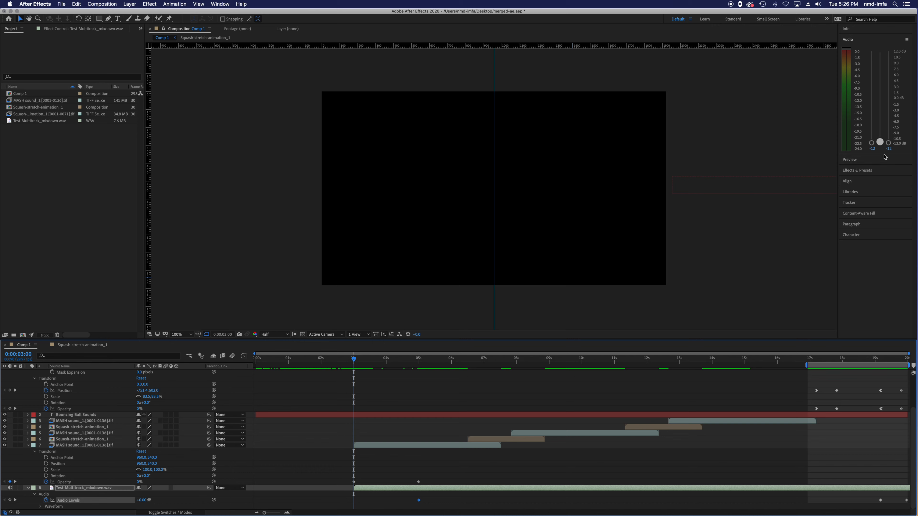
key("super+s")
Preview the music's fade-in, shifting the work area over the first MASH layer's start, and save the project.
key("space")
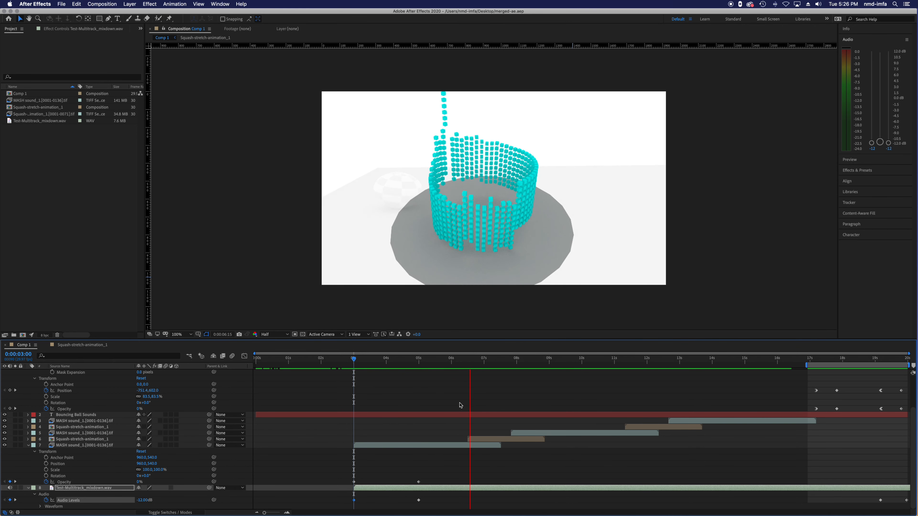
key("space")
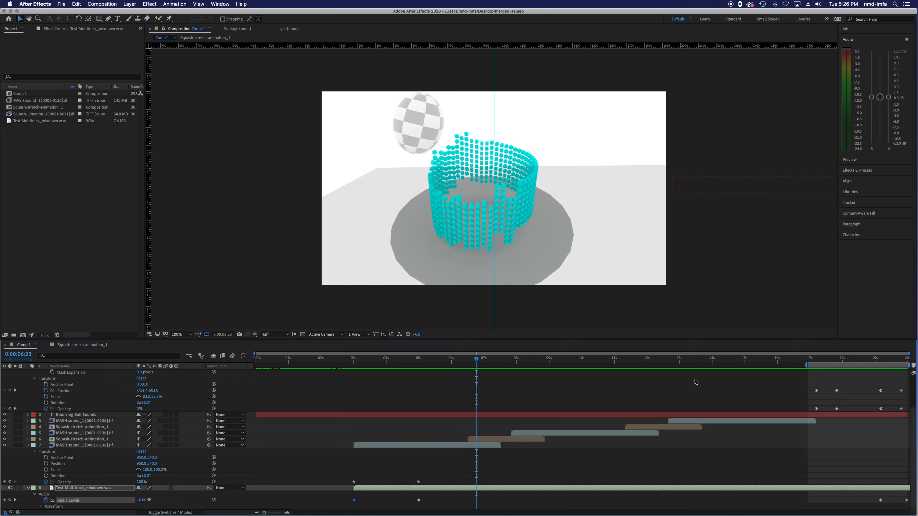
left_click_drag(892, 364, 423, 374)
key("space")
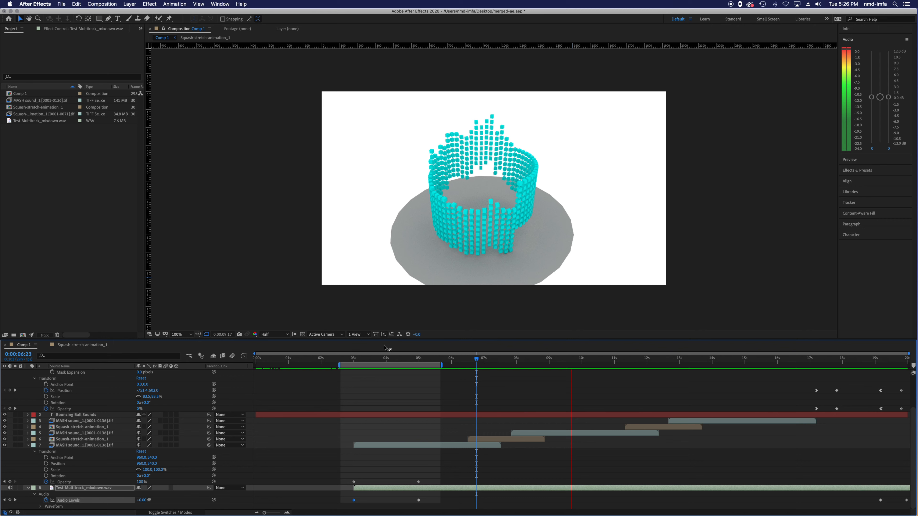
key("super+s")
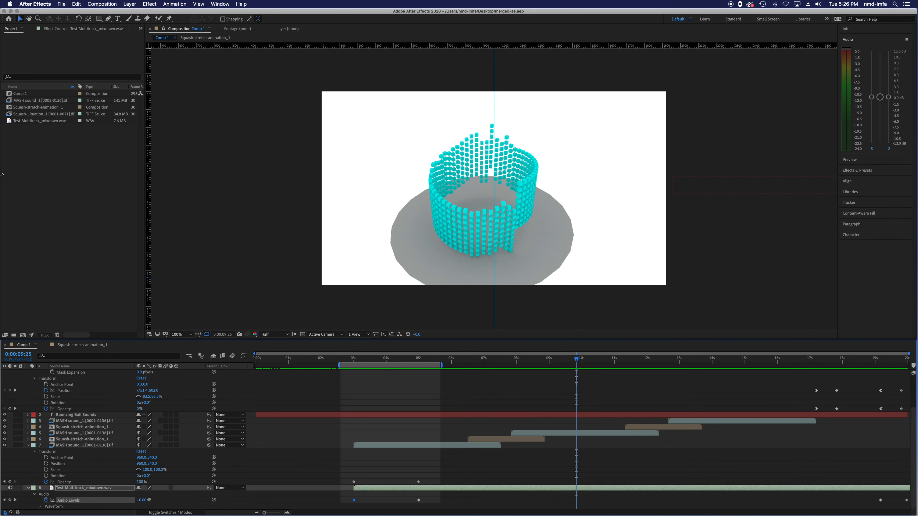
Collapse the expanded properties of all layers in the Comp 1 timeline.
left_click(61, 3)
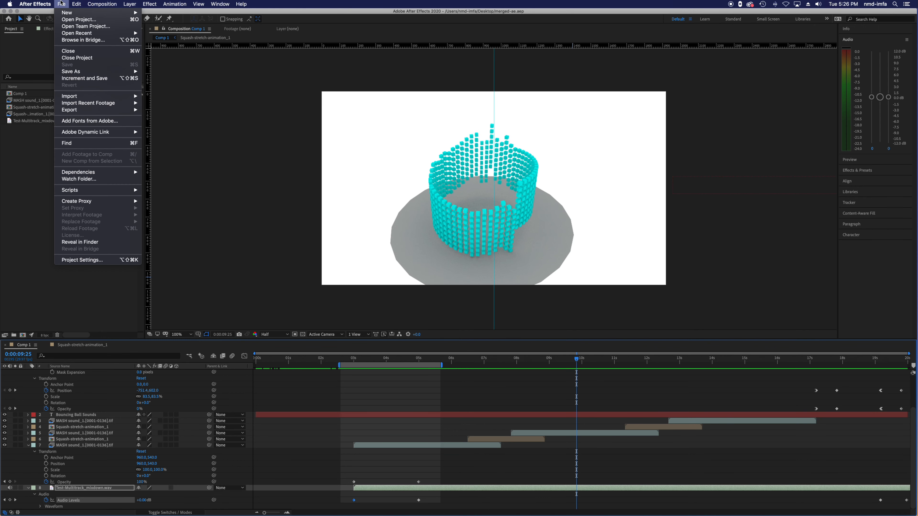
left_click(265, 513)
scroll(445, 431, "up", 3)
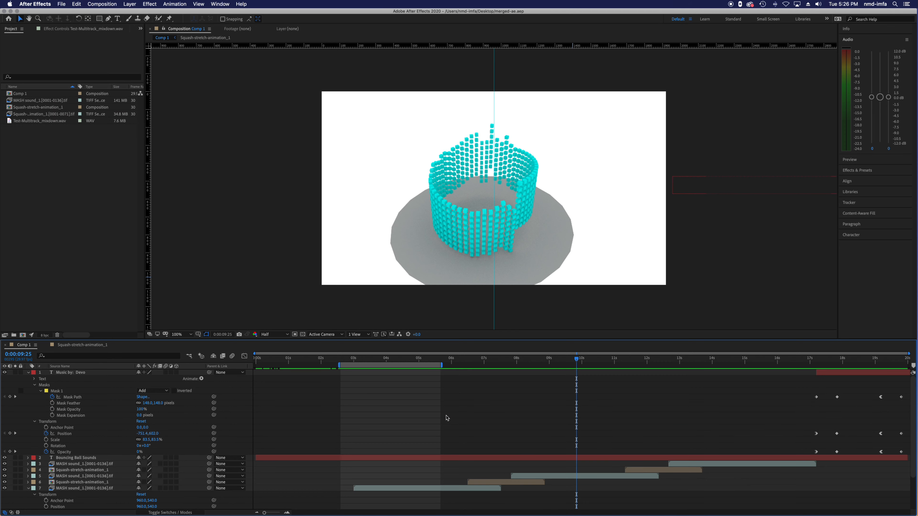
key("super+a")
left_click(29, 373)
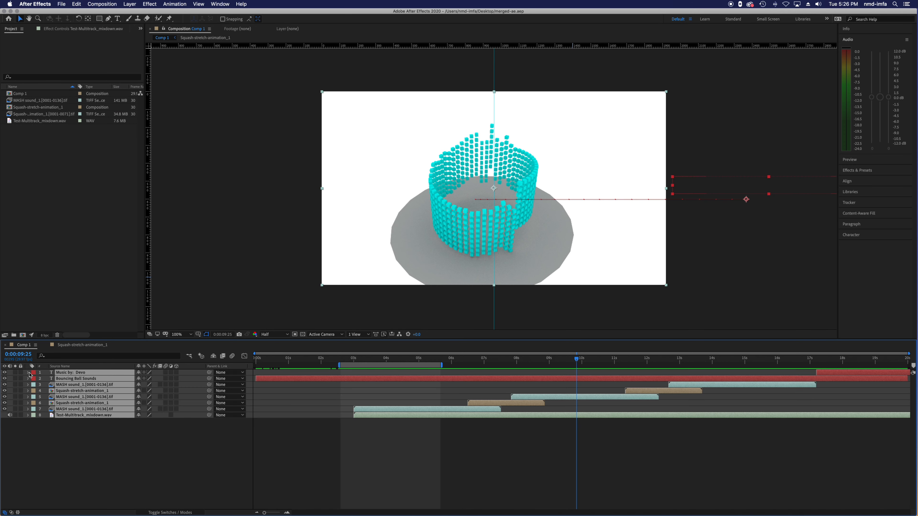
Extend the work area over the whole 20-second Comp 1, save the project, and scrub through to the end.
left_click(595, 465)
left_click_drag(454, 361, 445, 361)
left_click_drag(338, 365, 224, 362)
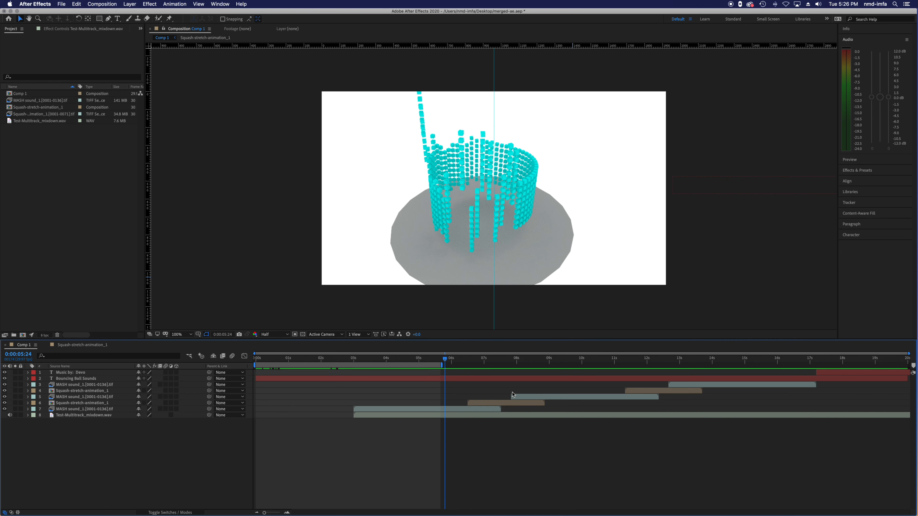
left_click_drag(443, 366, 908, 366)
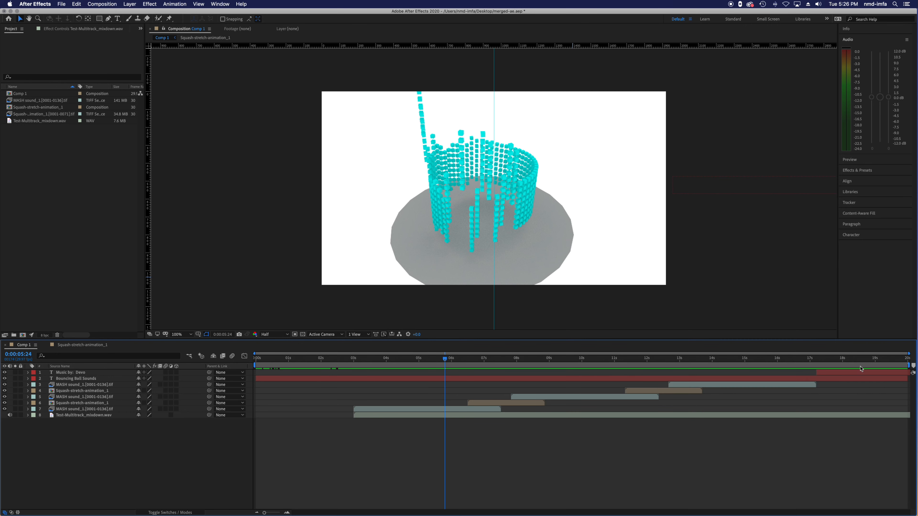
key("super+s")
left_click_drag(392, 359, 814, 387)
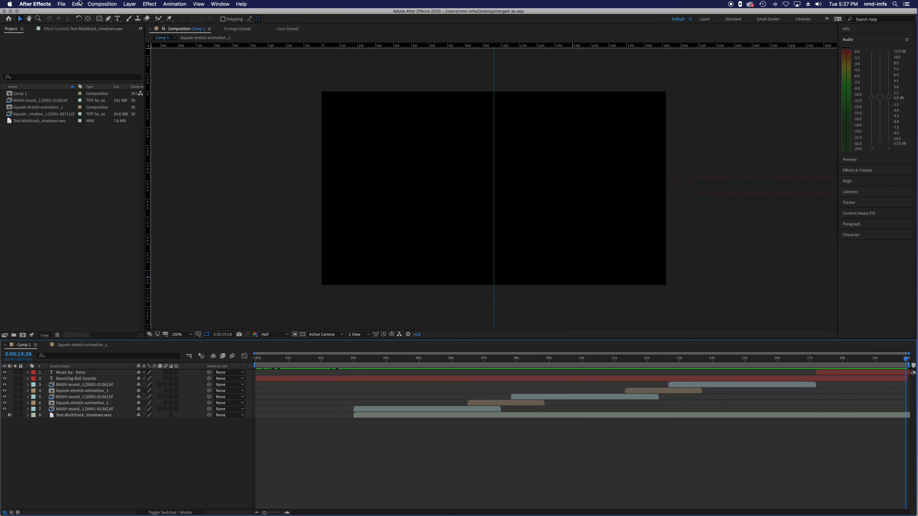
Export Comp 1 to the Adobe Media Encoder queue and reposition the Media Encoder window.
left_click(66, 4)
mouse_move(94, 110)
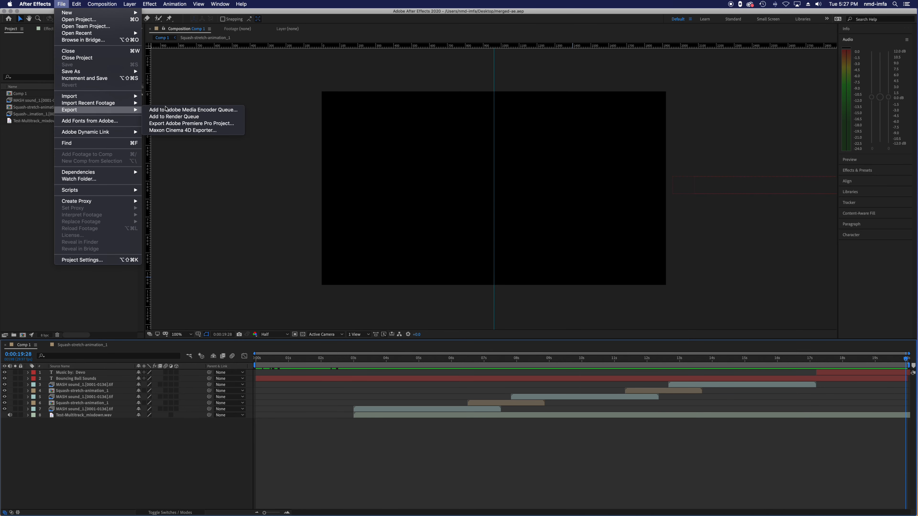
left_click(181, 110)
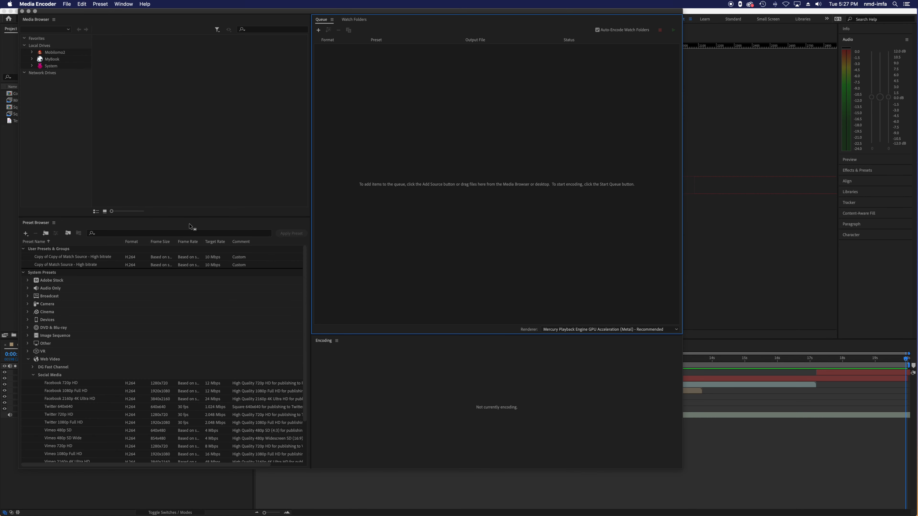
left_click_drag(424, 14, 494, 18)
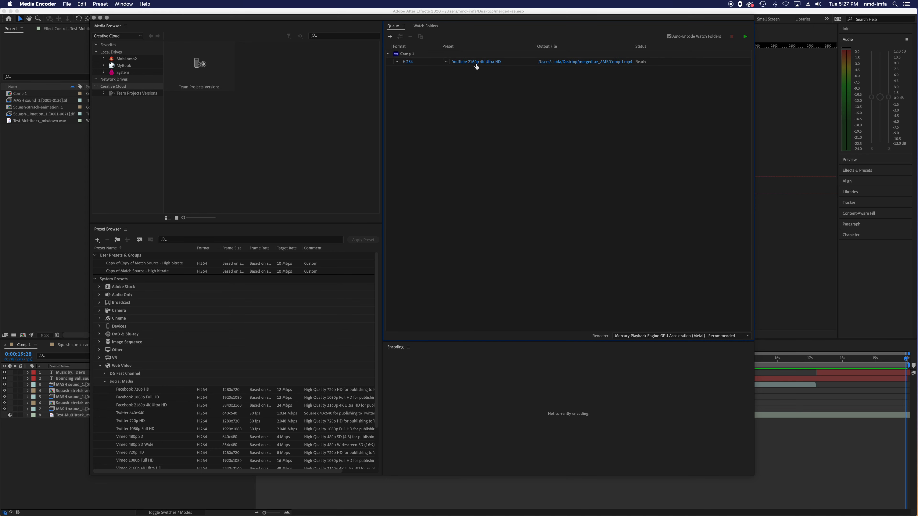
Apply the Vimeo 1080p Full HD social media preset to the queued Comp 1 output.
scroll(149, 379, "down", 3)
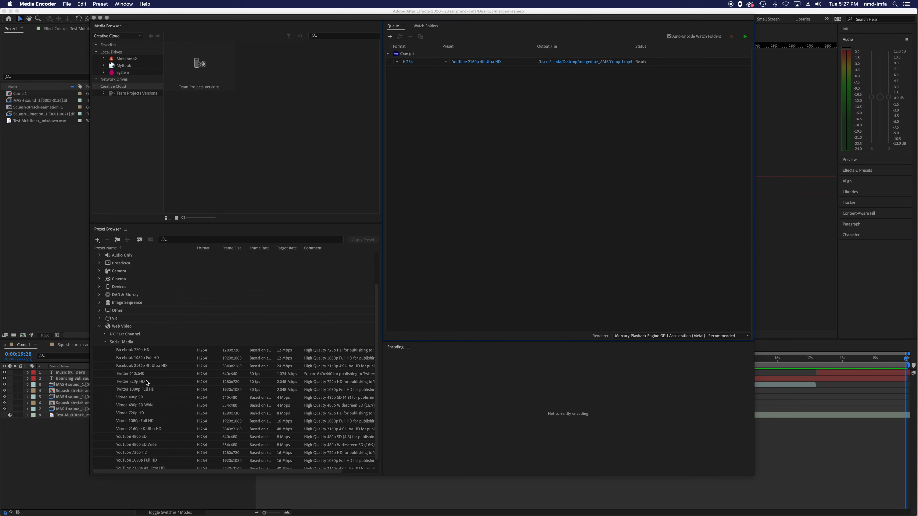
scroll(135, 408, "down", 1)
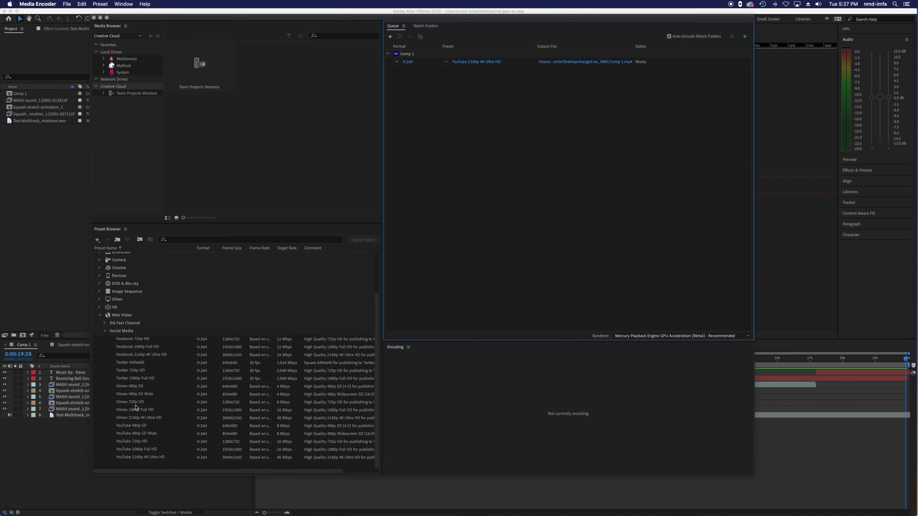
left_click(134, 451)
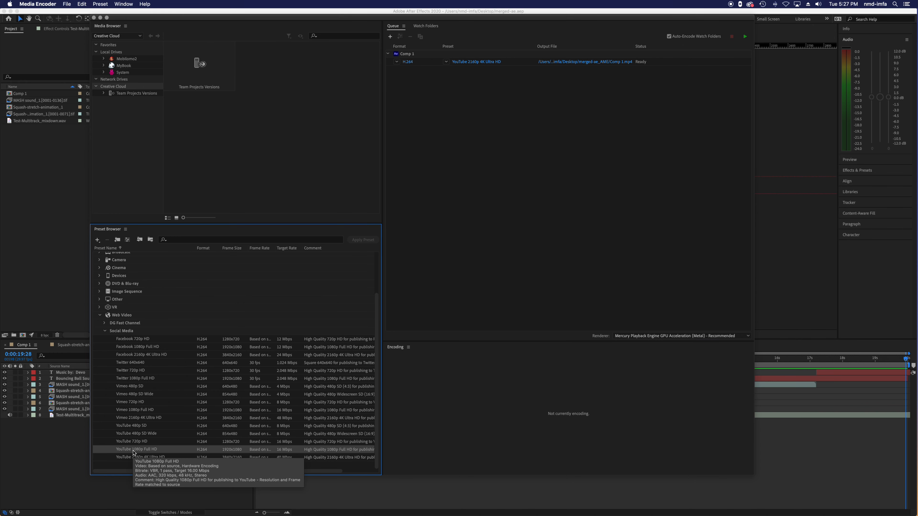
left_click(134, 411)
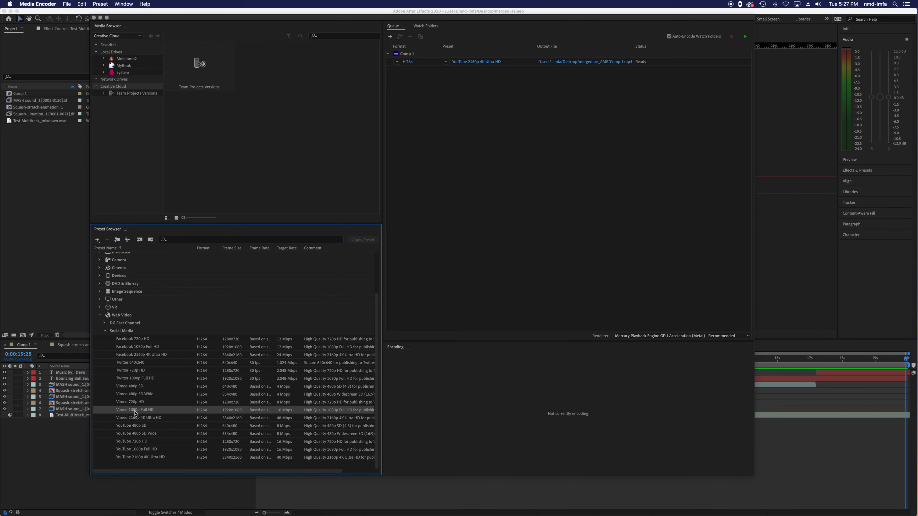
left_click_drag(139, 413, 486, 63)
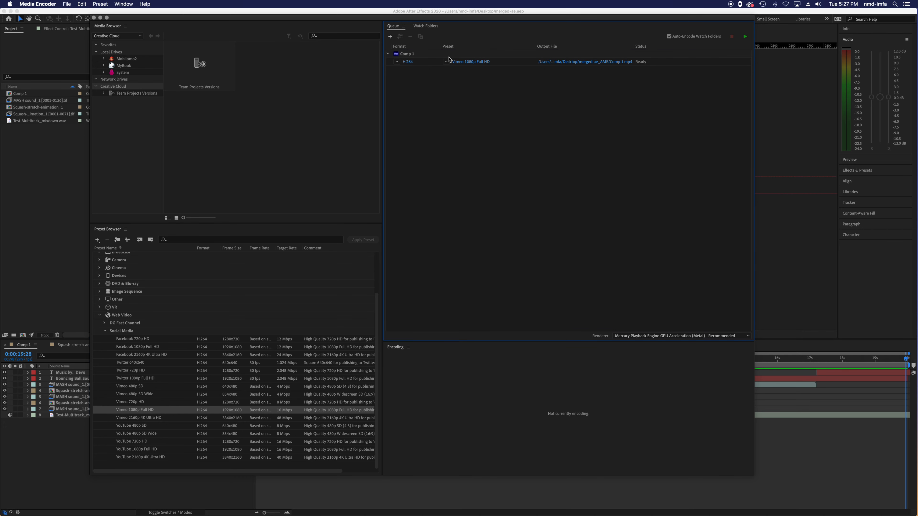
Set Comp 1's output file to test-audio-comp, saved on the Desktop as an MP4 video.
left_click(564, 63)
left_click(235, 105)
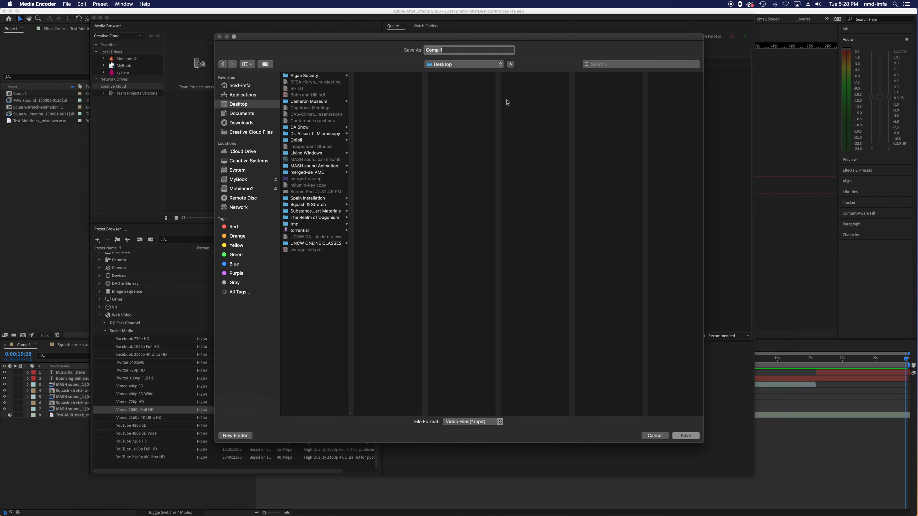
type("test-audio-c")
left_click(686, 436)
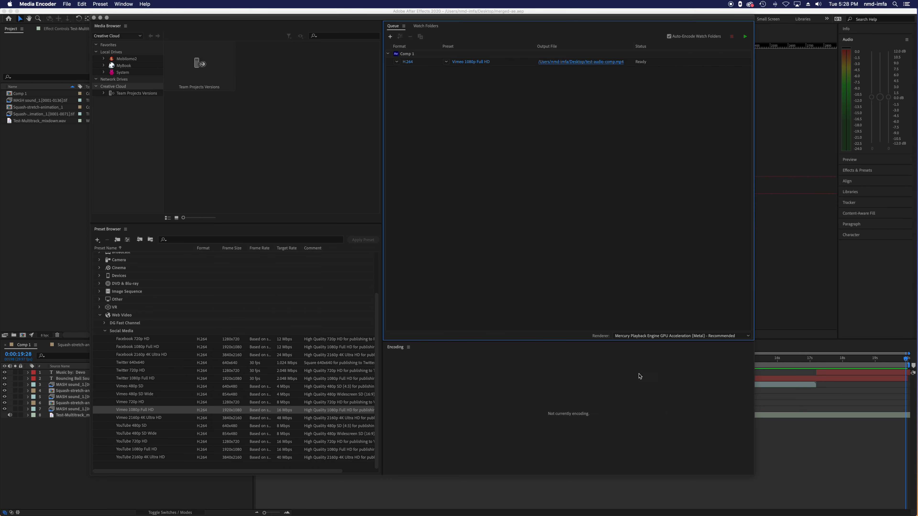
Enable Use Maximum Render Quality in Comp 1's export settings and start encoding the queue.
left_click(460, 64)
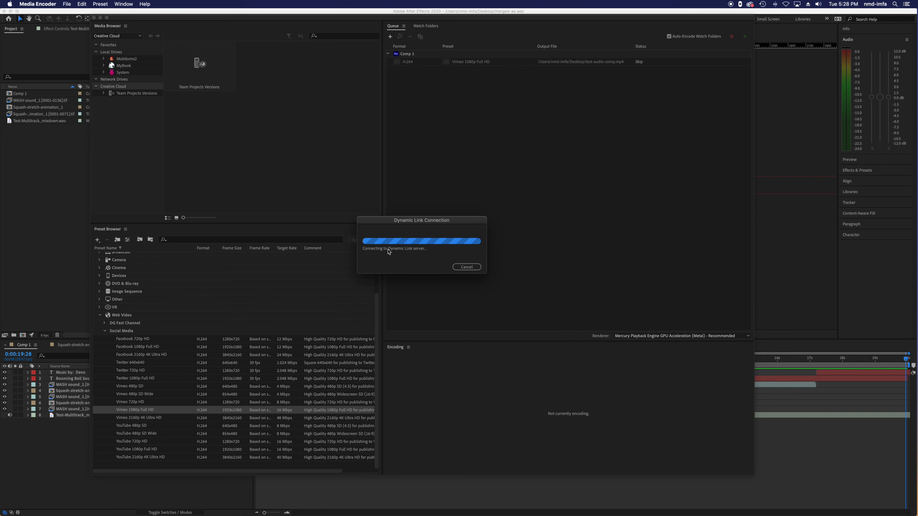
left_click_drag(406, 221, 391, 181)
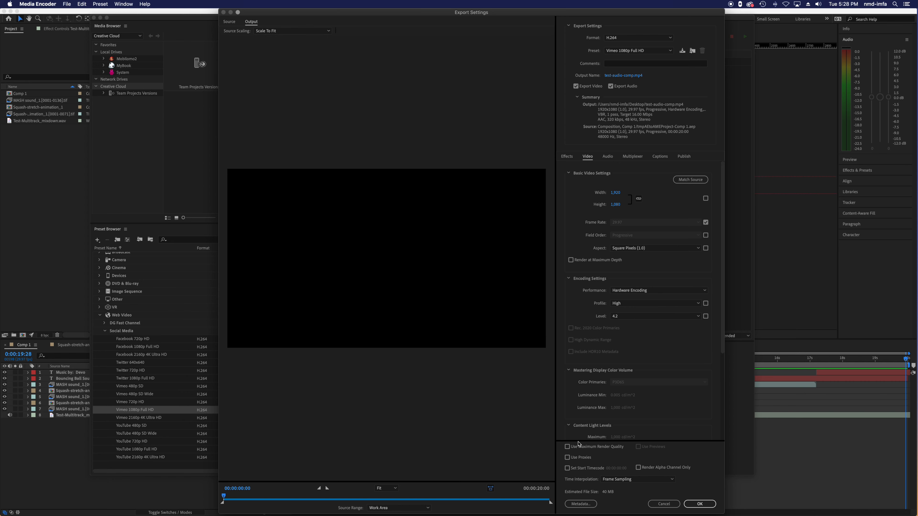
left_click(567, 447)
left_click(699, 504)
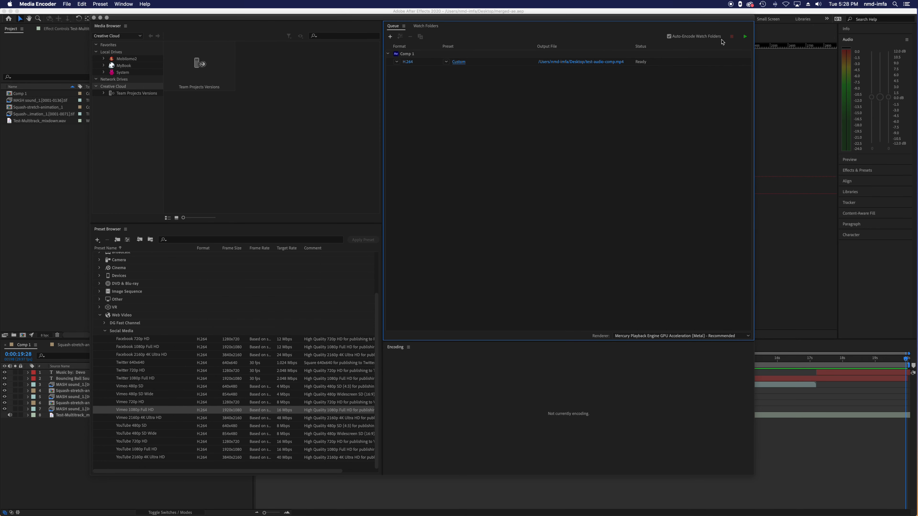
left_click(745, 37)
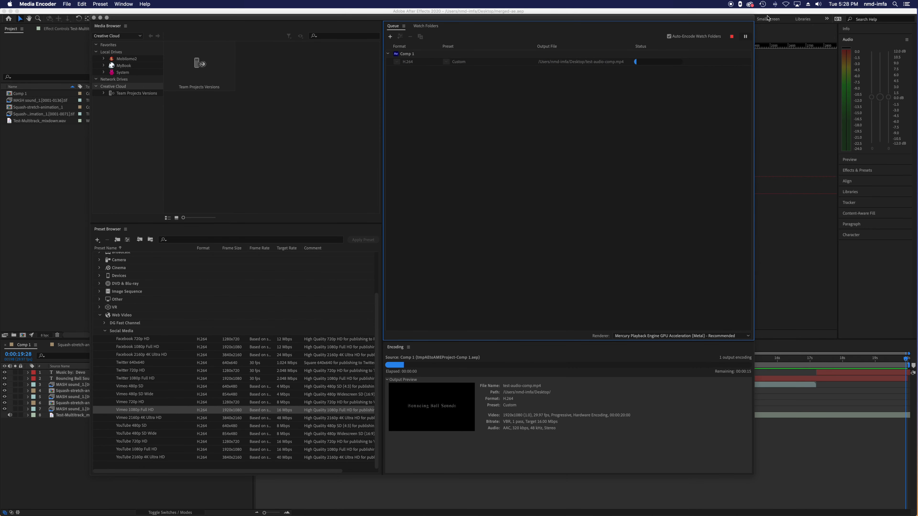
Quit After Effects while the encoding runs and move the Media Encoder window slightly away from the desktop files.
left_click(773, 12)
key("super+q")
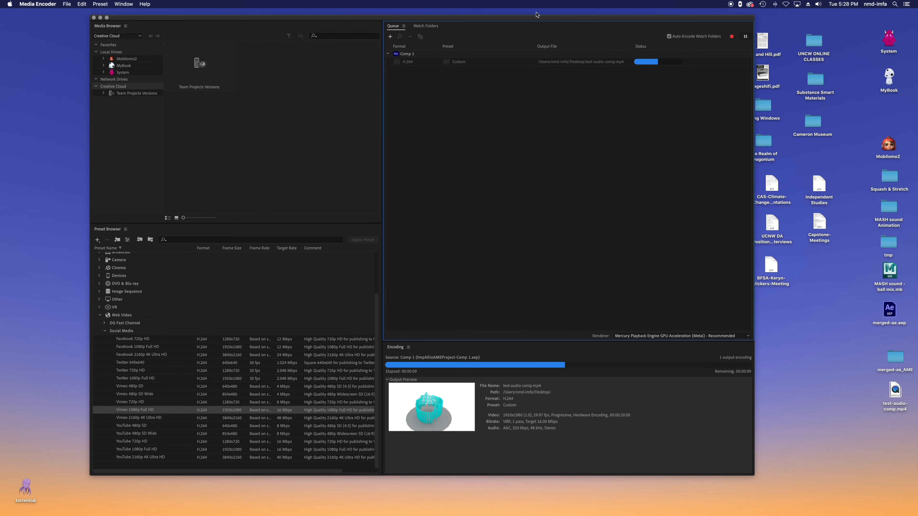
mouse_move(539, 19)
left_mouse_down()
mouse_move(535, 28)
mouse_move(523, 19)
left_mouse_up()
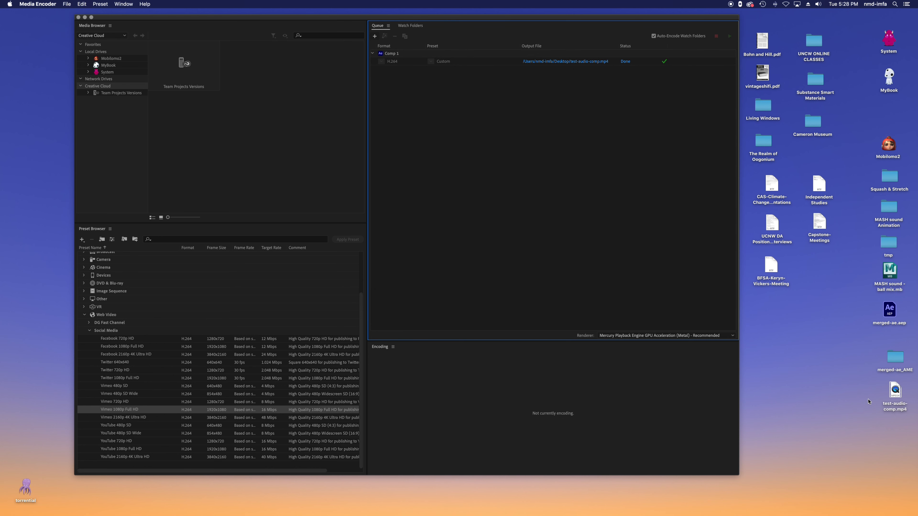
Open the exported test-audio-comp.mp4 from the desktop in QuickTime Player and play it with the system volume raised.
double_click(895, 395)
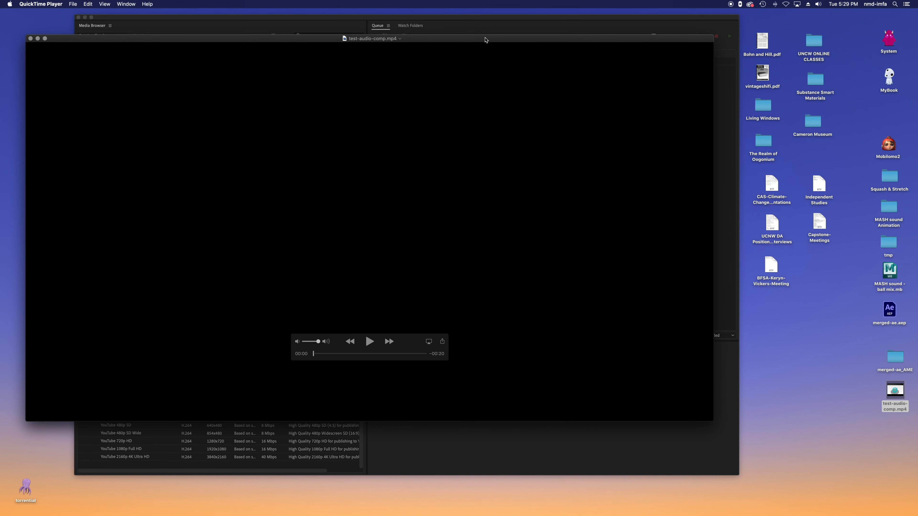
left_click_drag(485, 40, 516, 50)
key("space")
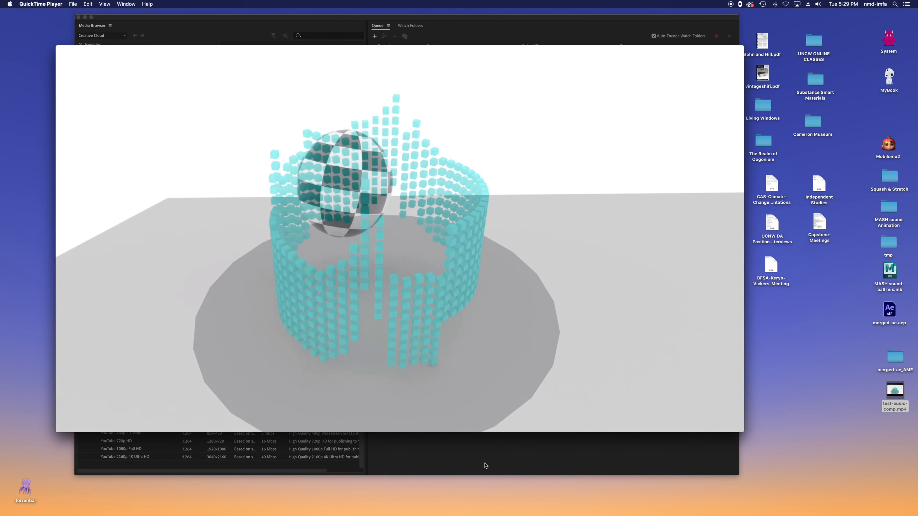
key("XF86AudioRaiseVolume")
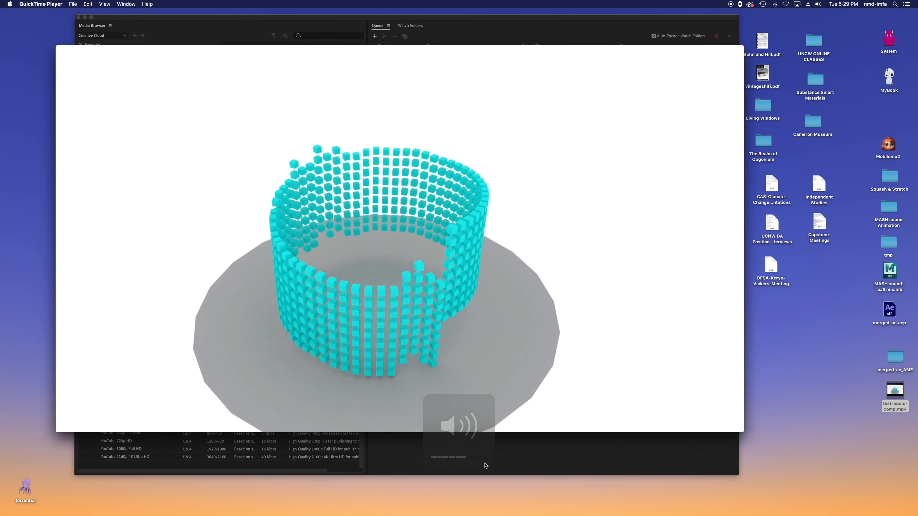